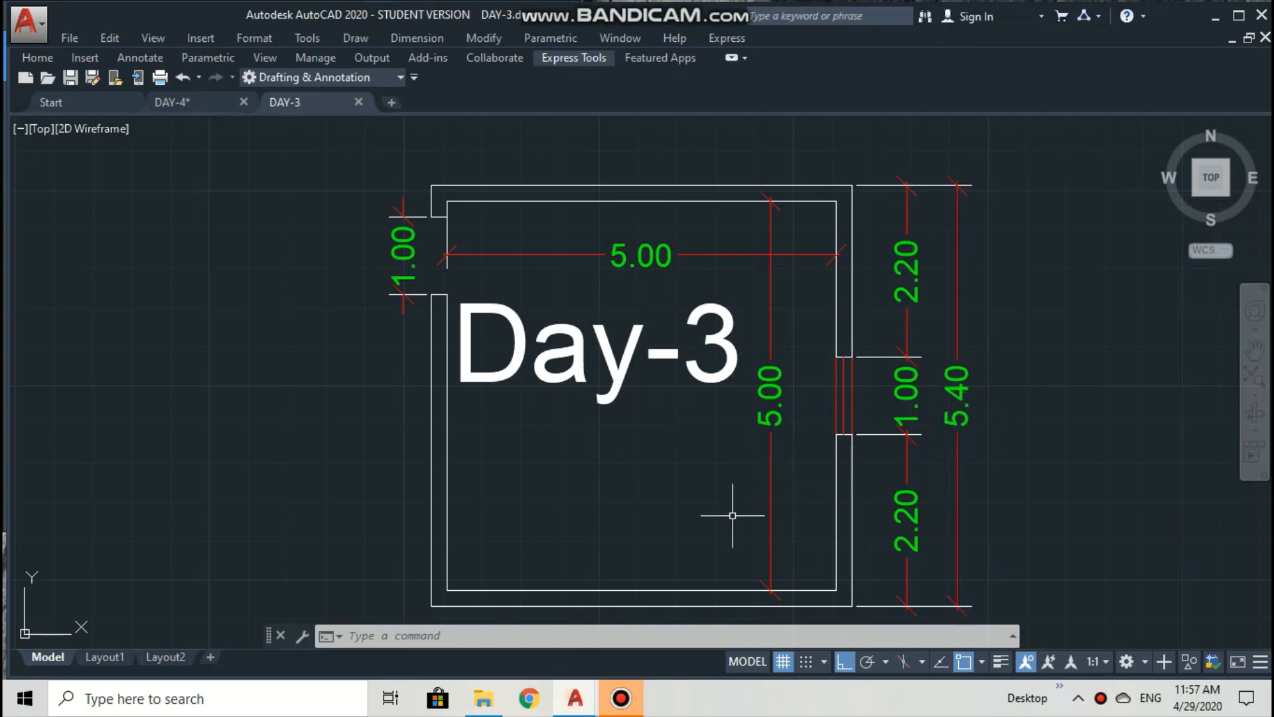
# Switch to the DAY-4 reference drawing with its cyan hatched corner columns.
pyautogui.click(271, 216)
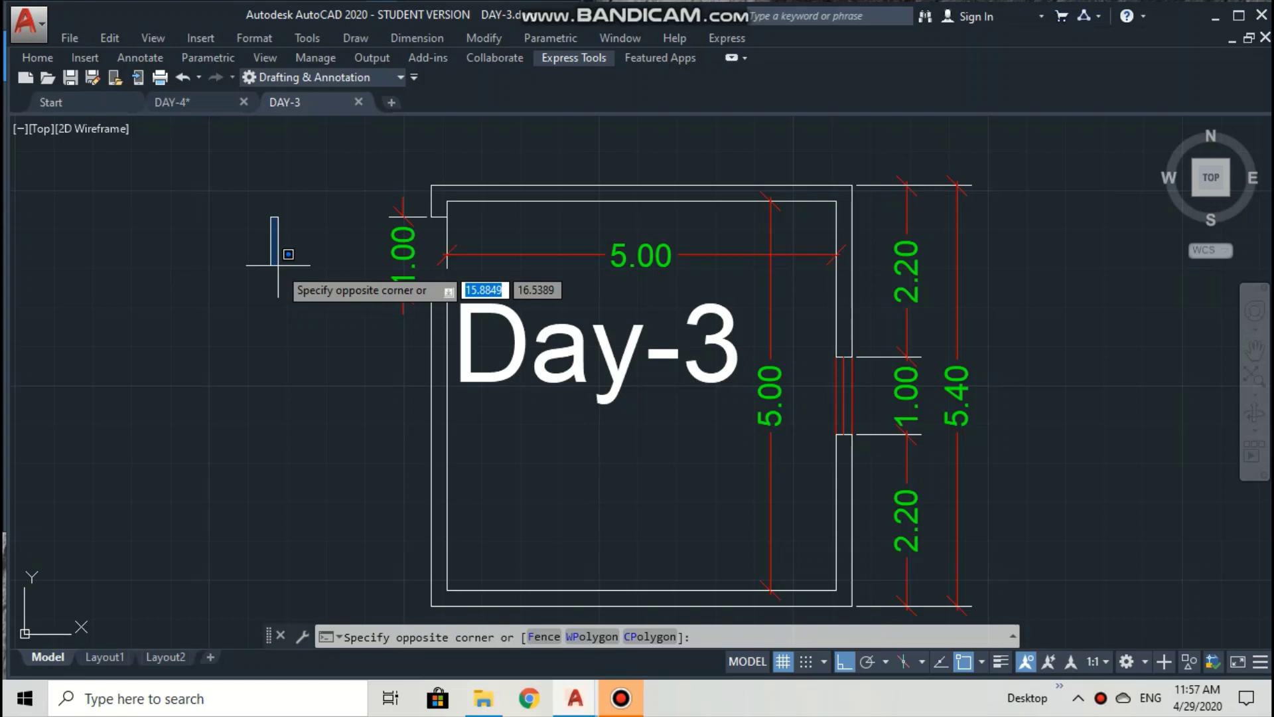
pyautogui.press('Escape')
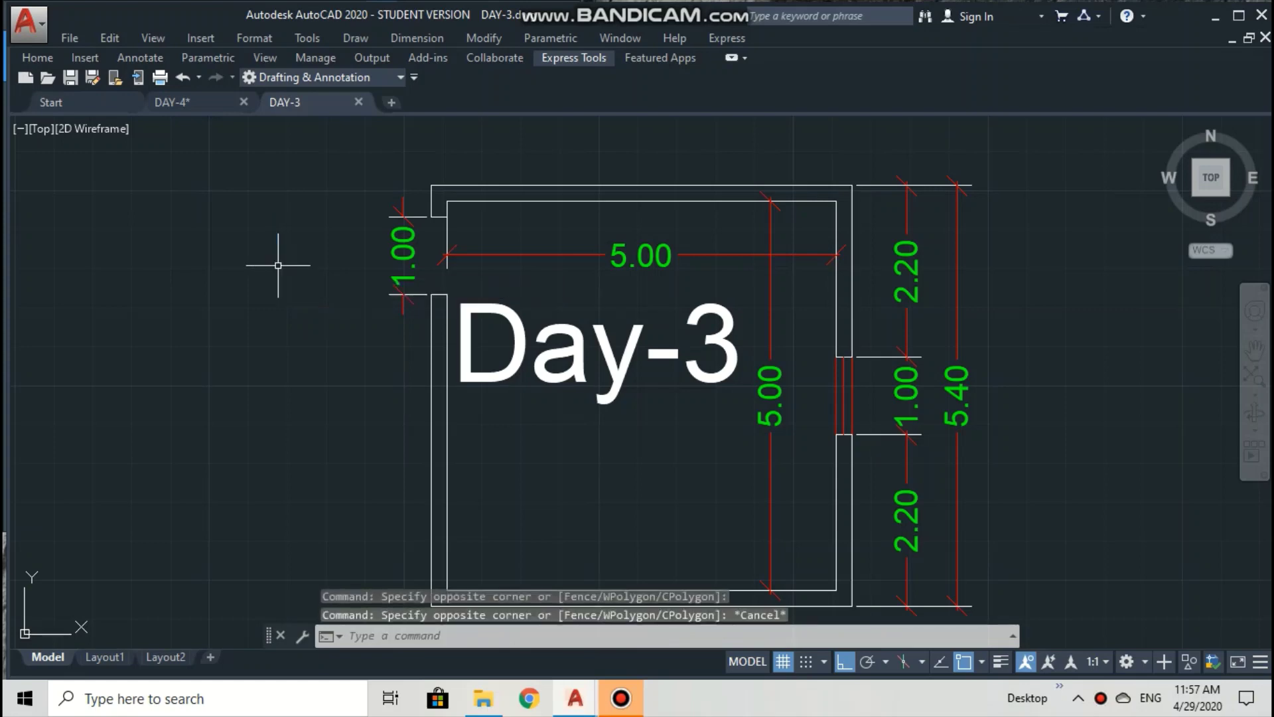
pyautogui.click(193, 102)
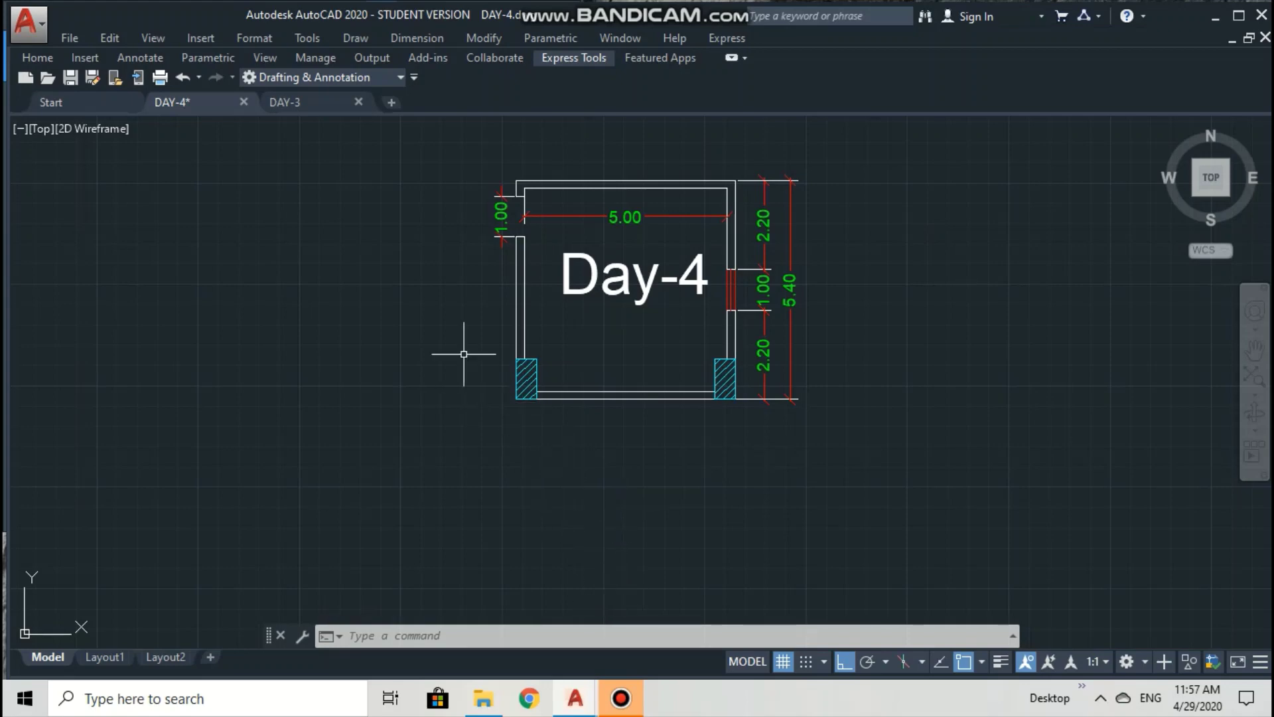
# Return to the DAY-3 drawing and erase its large Day-3 text label.
pyautogui.click(288, 100)
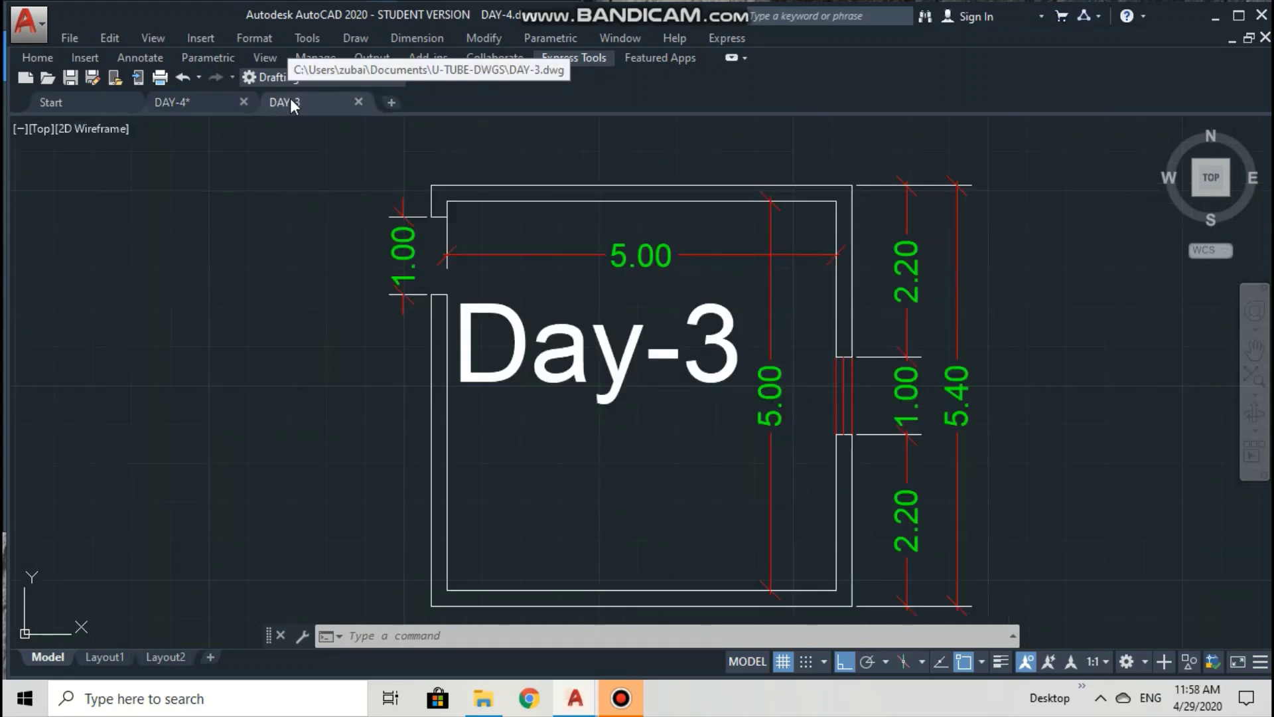
pyautogui.click(551, 518)
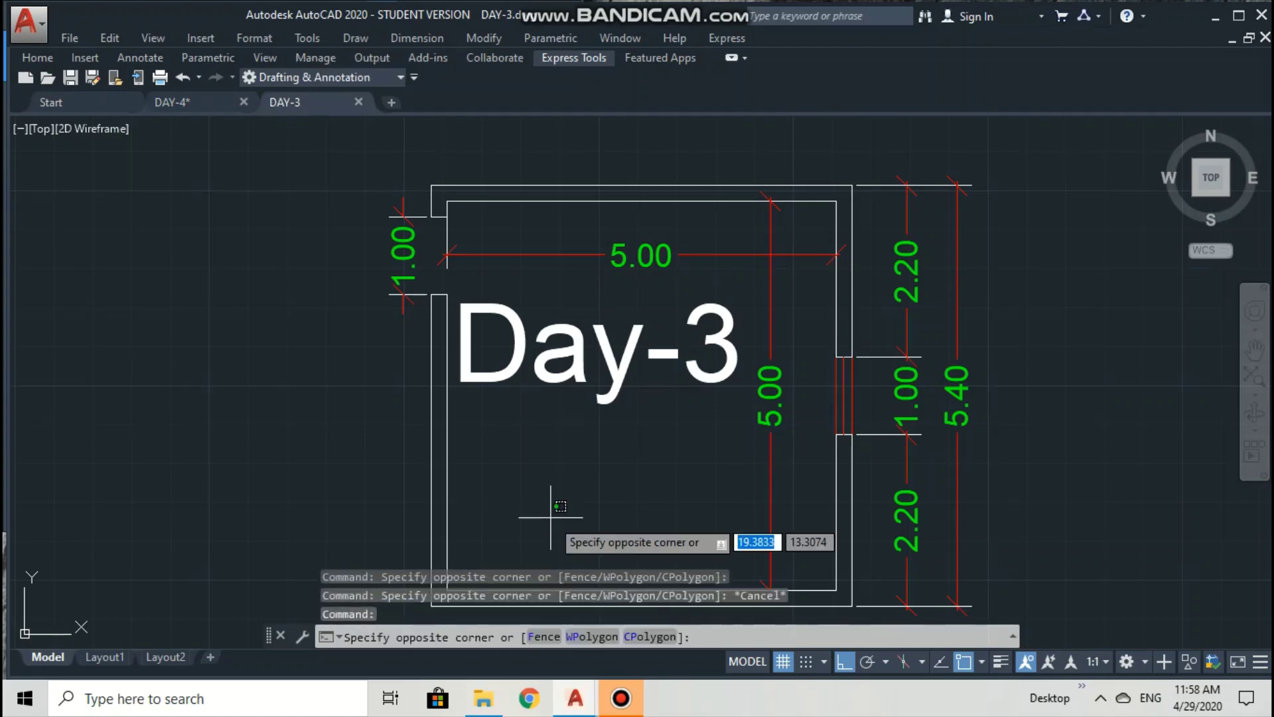
pyautogui.press('Escape')
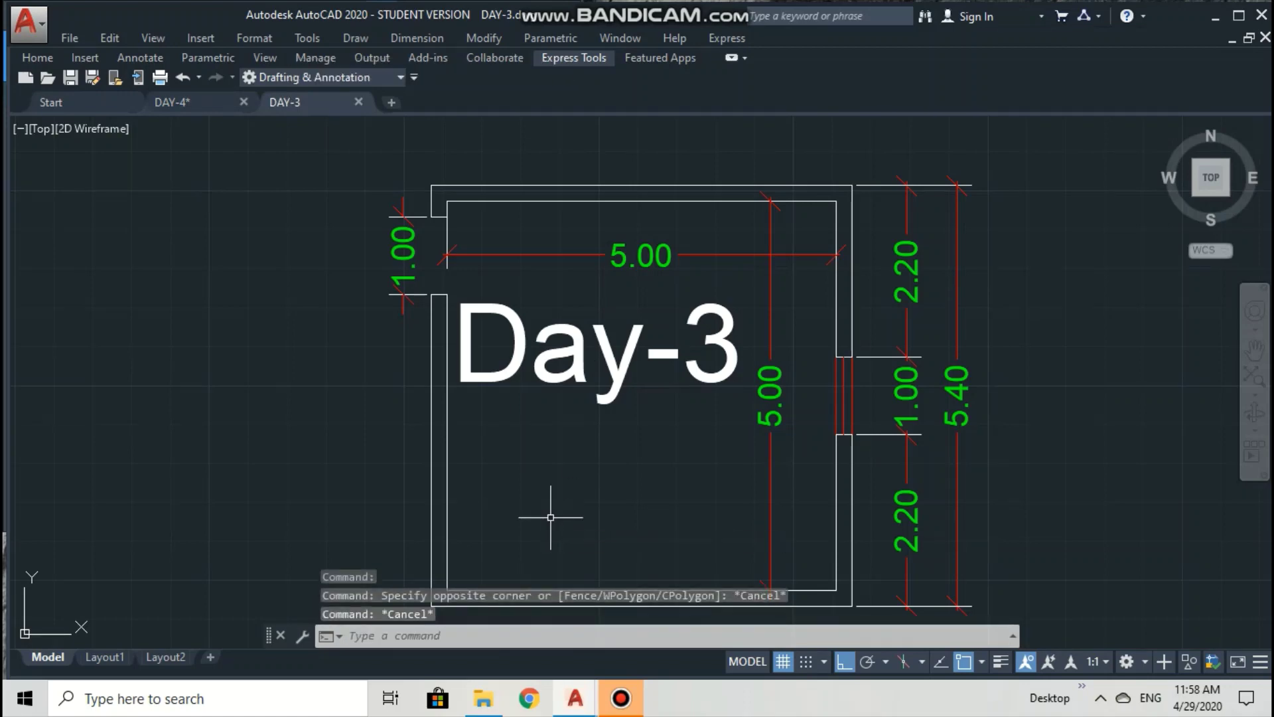
pyautogui.press('Delete')
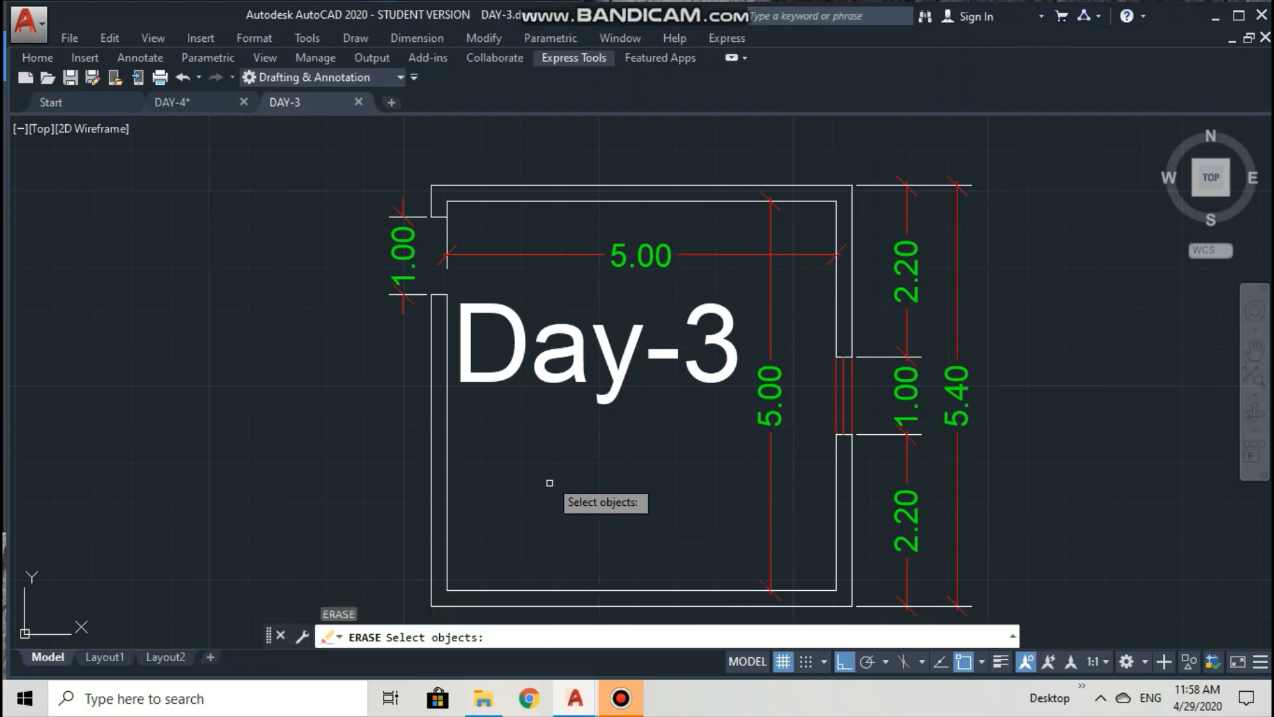
pyautogui.click(615, 355)
pyautogui.press('Return')
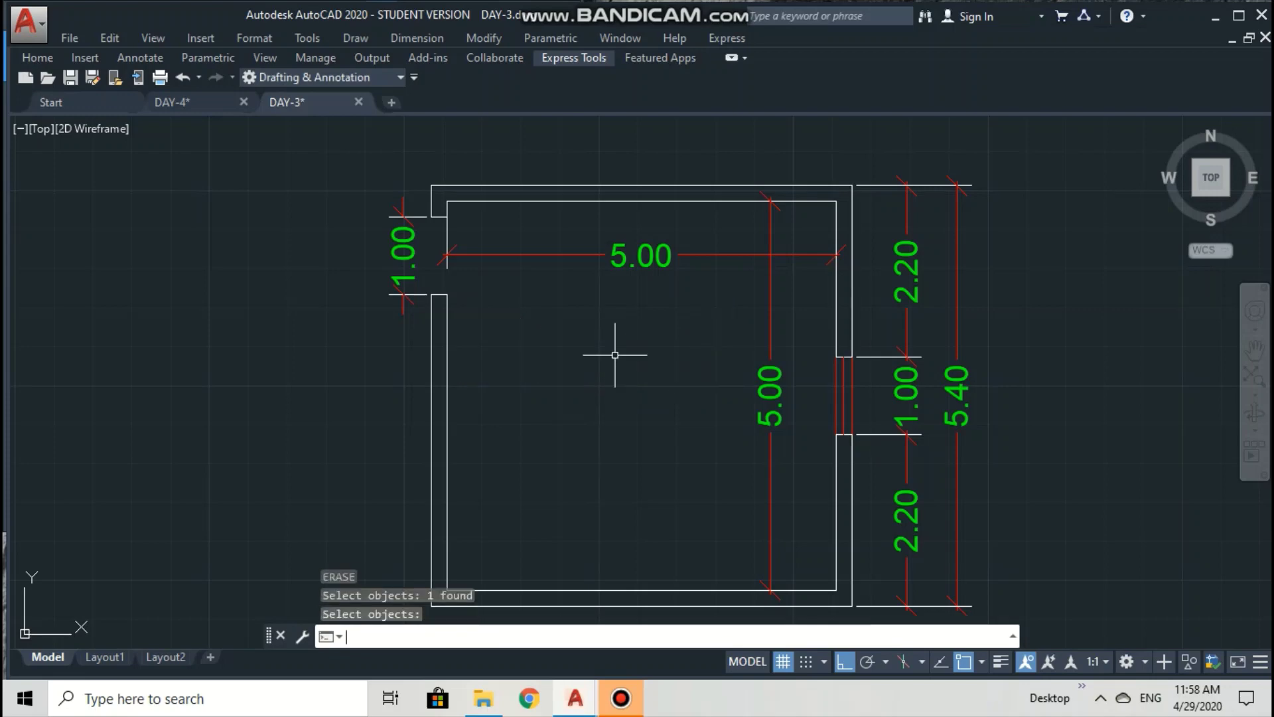
# Zoom the DAY-3 drawing out to half size with ZOOM .5x.
pyautogui.write('z')
pyautogui.press('Return')
pyautogui.write('.5')
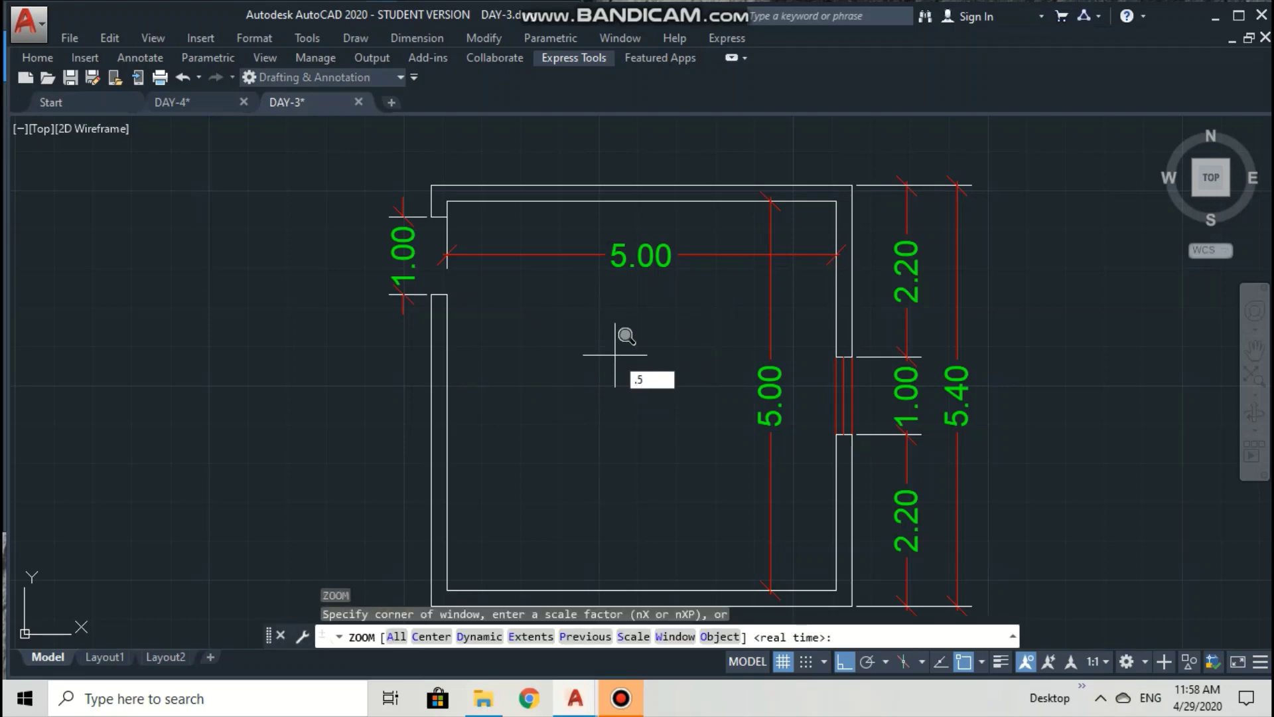
pyautogui.press('Escape')
pyautogui.press('Return')
pyautogui.write('.5x')
pyautogui.press('Return')
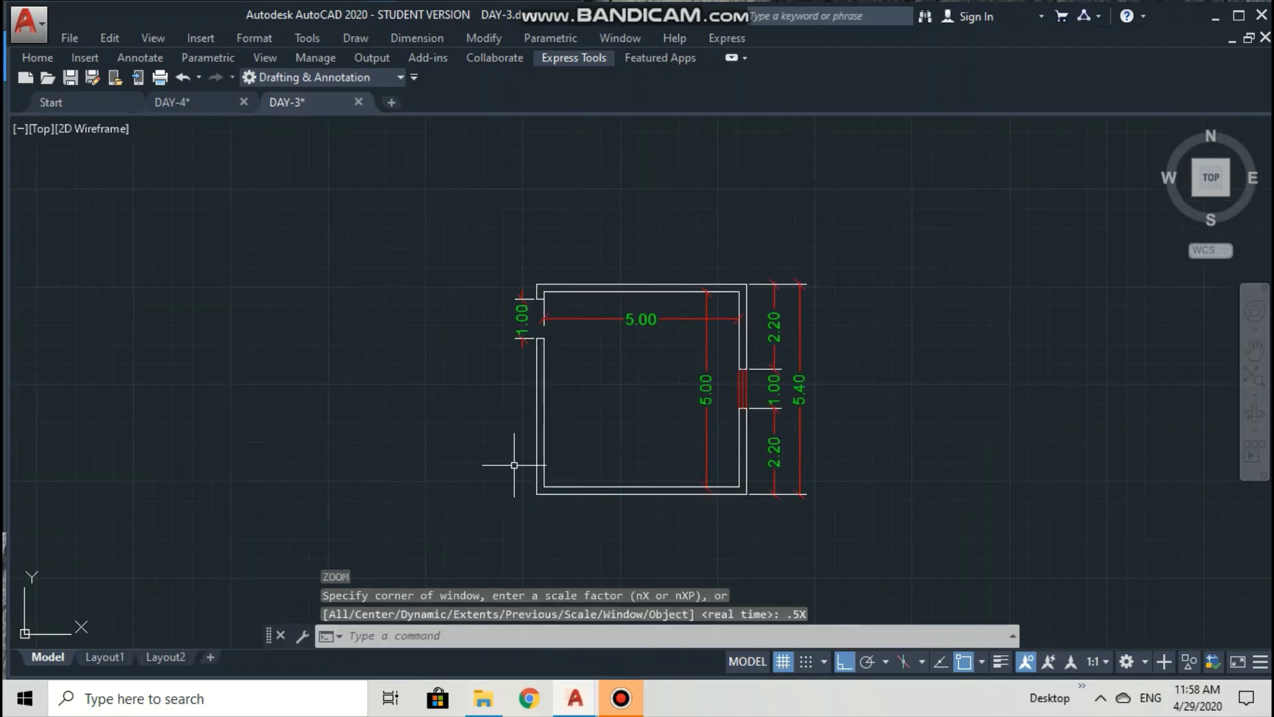
# Zoom to a window around the bottom of the room plan.
pyautogui.write('Z')
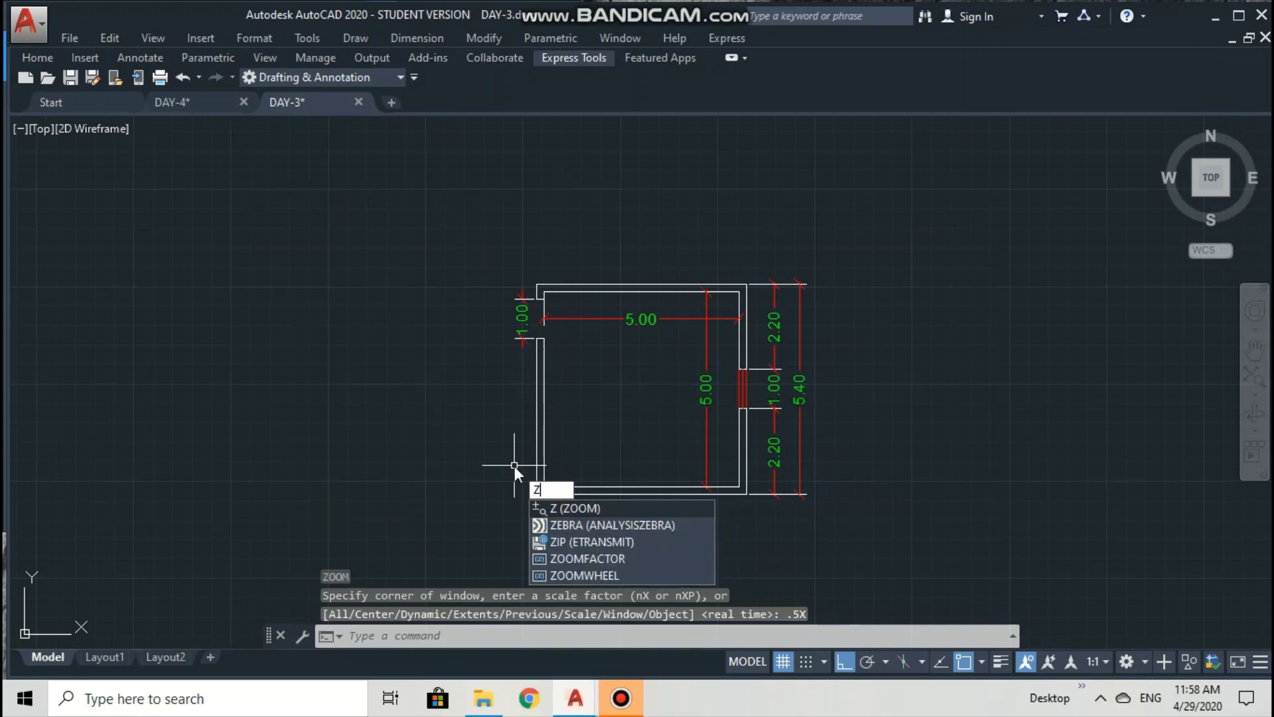
pyautogui.press('Return')
pyautogui.write('w')
pyautogui.press('Return')
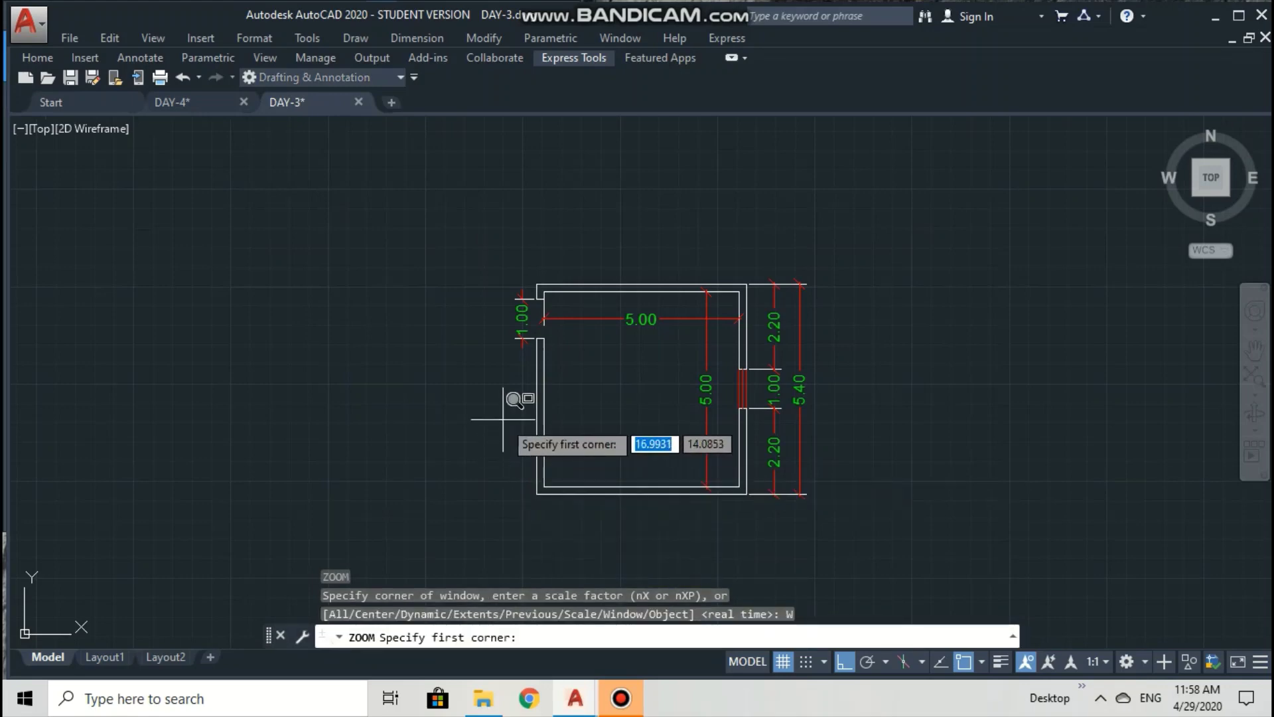
pyautogui.click(470, 398)
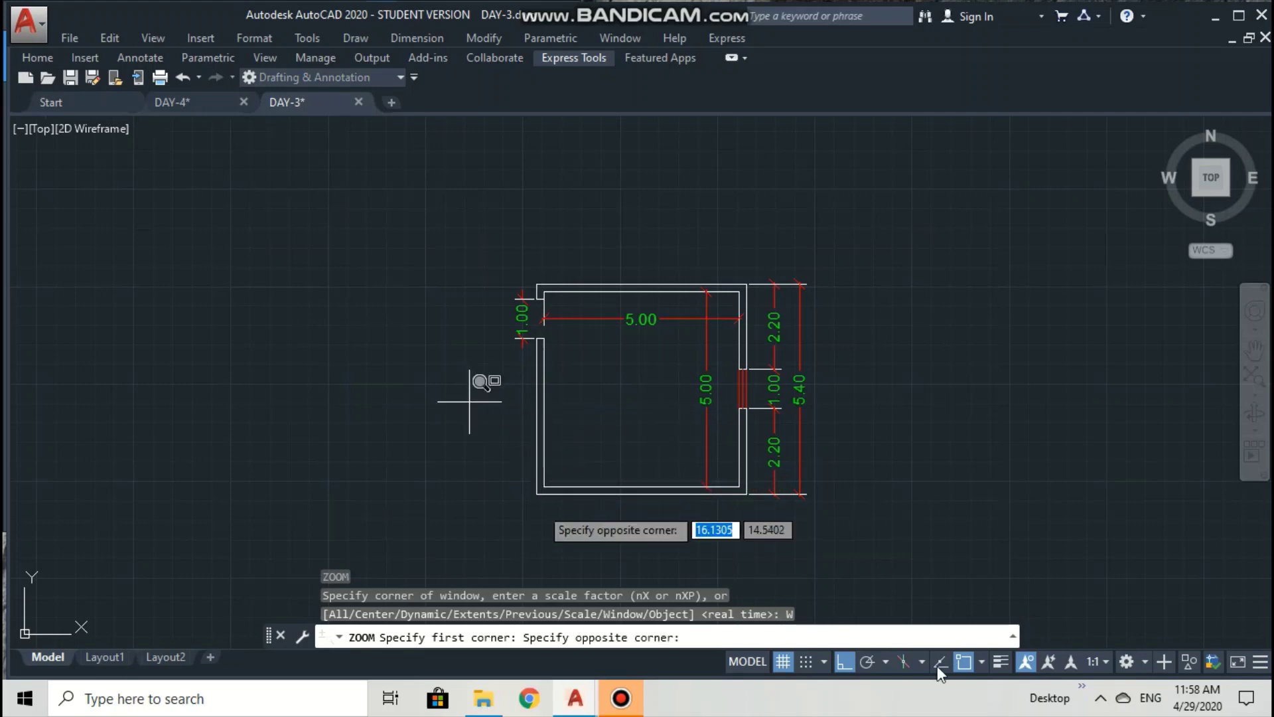
pyautogui.click(835, 531)
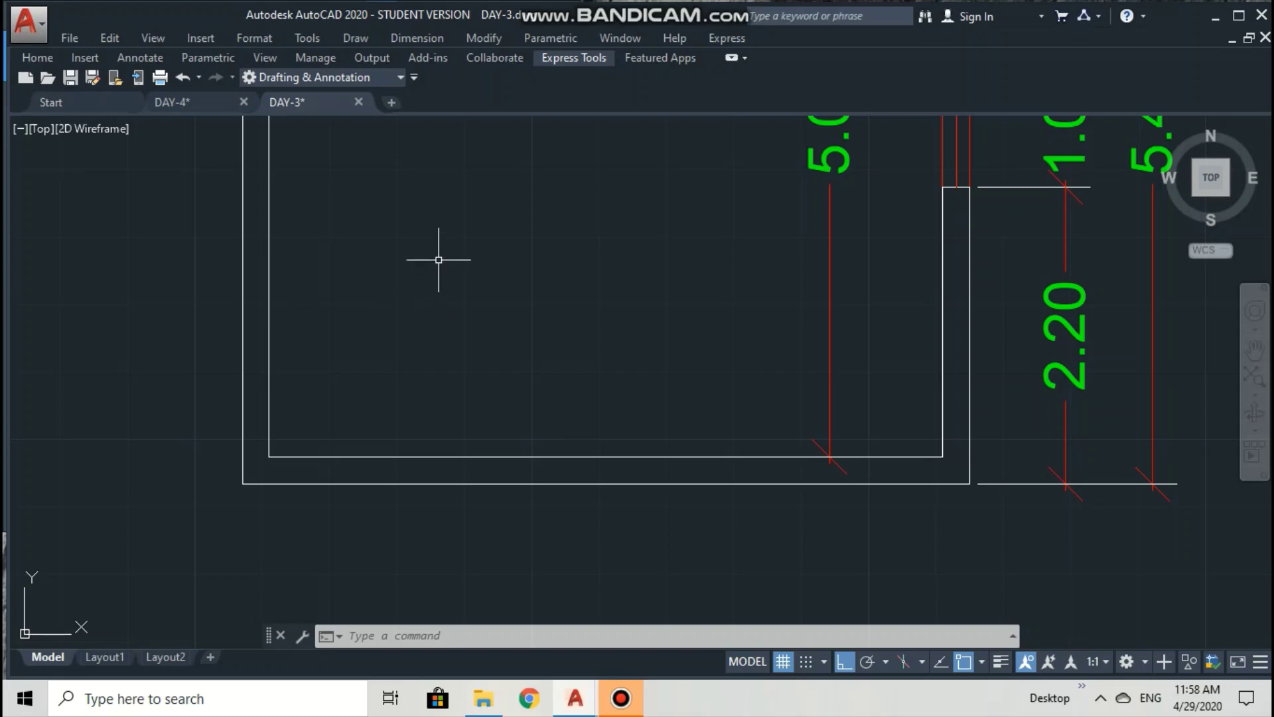
# Offset the outer bottom wall line 1 unit upward.
pyautogui.moveTo(499, 164); pyautogui.dragTo(480, 70)
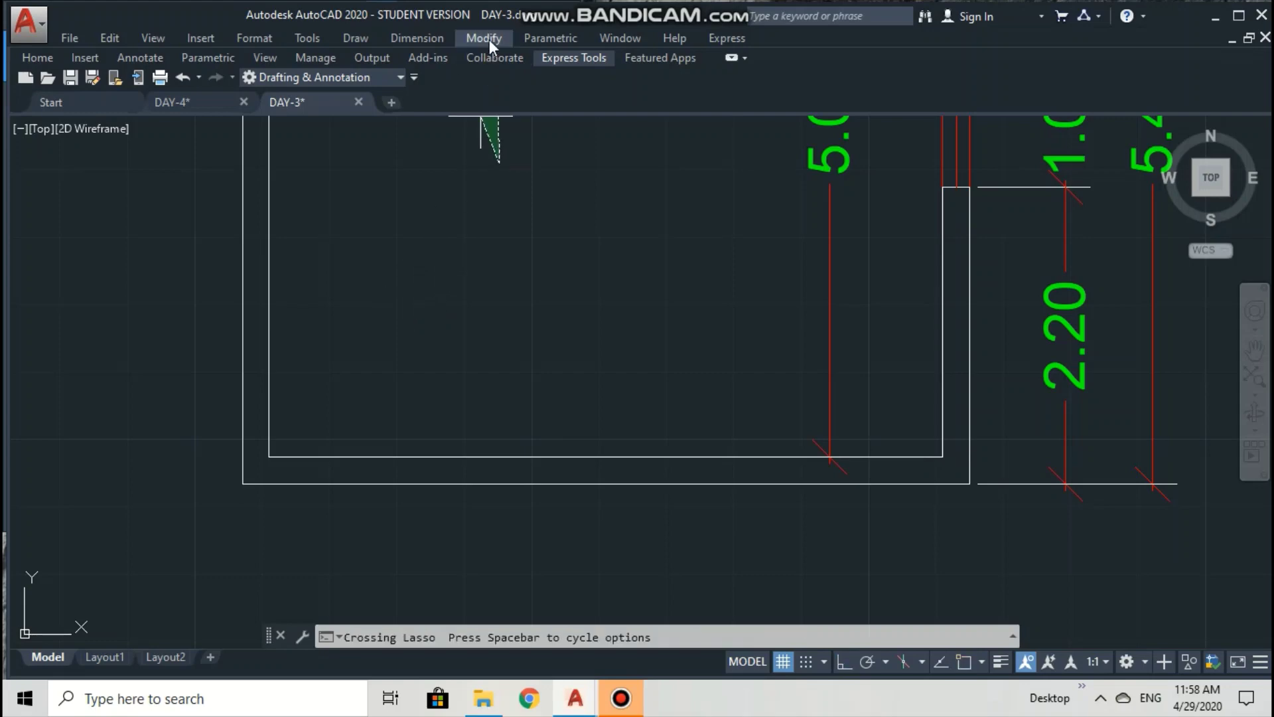
pyautogui.press('Escape')
pyautogui.press('Escape')
pyautogui.press('Escape')
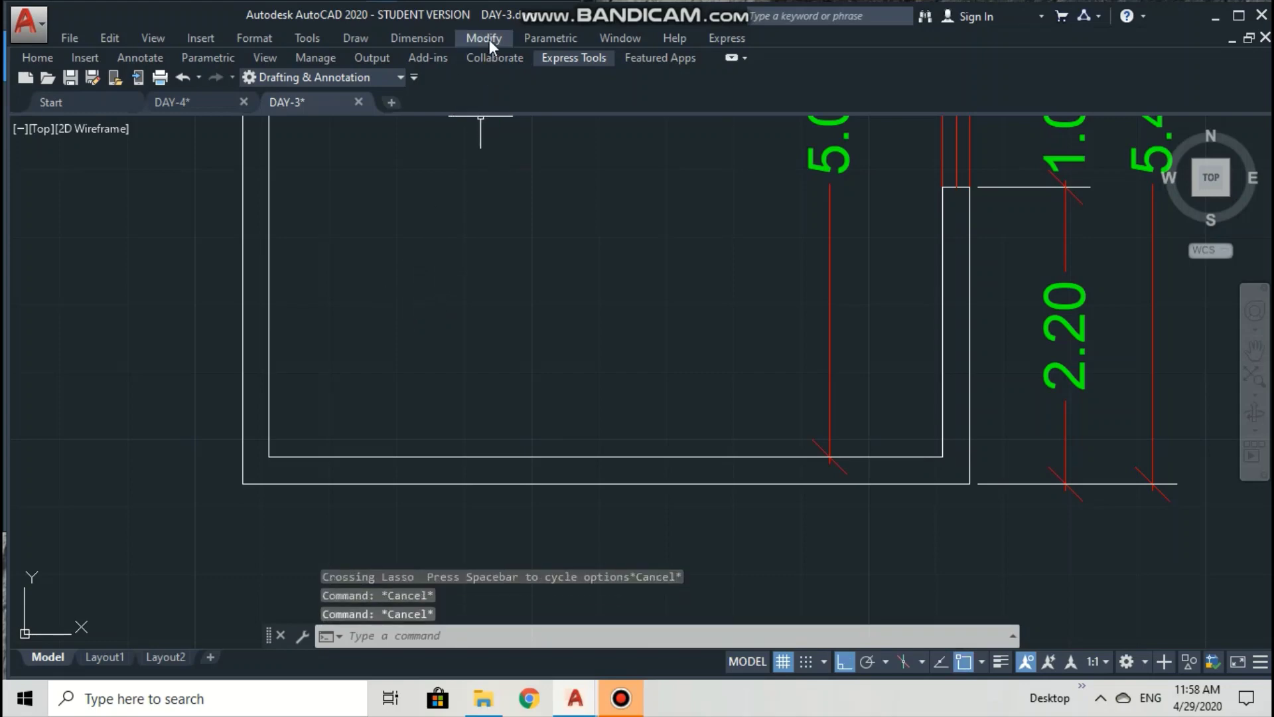
pyautogui.click(488, 38)
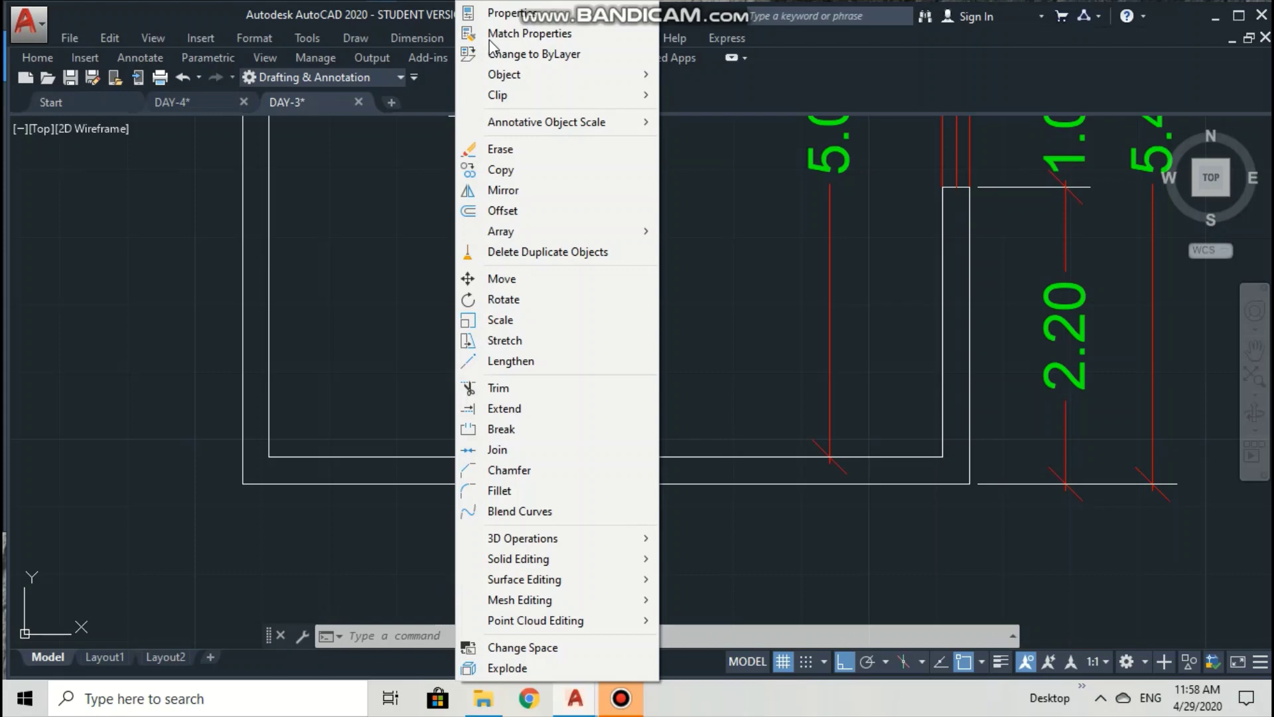
pyautogui.click(501, 216)
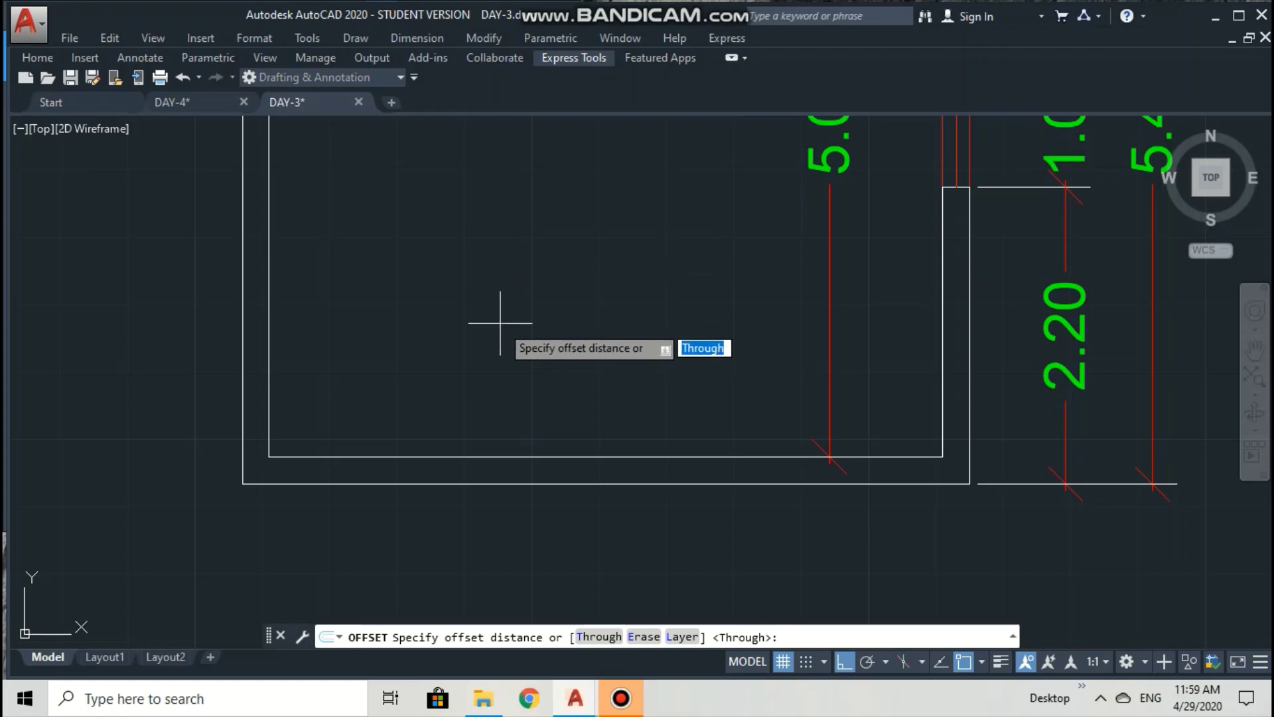
pyautogui.write('1')
pyautogui.press('Return')
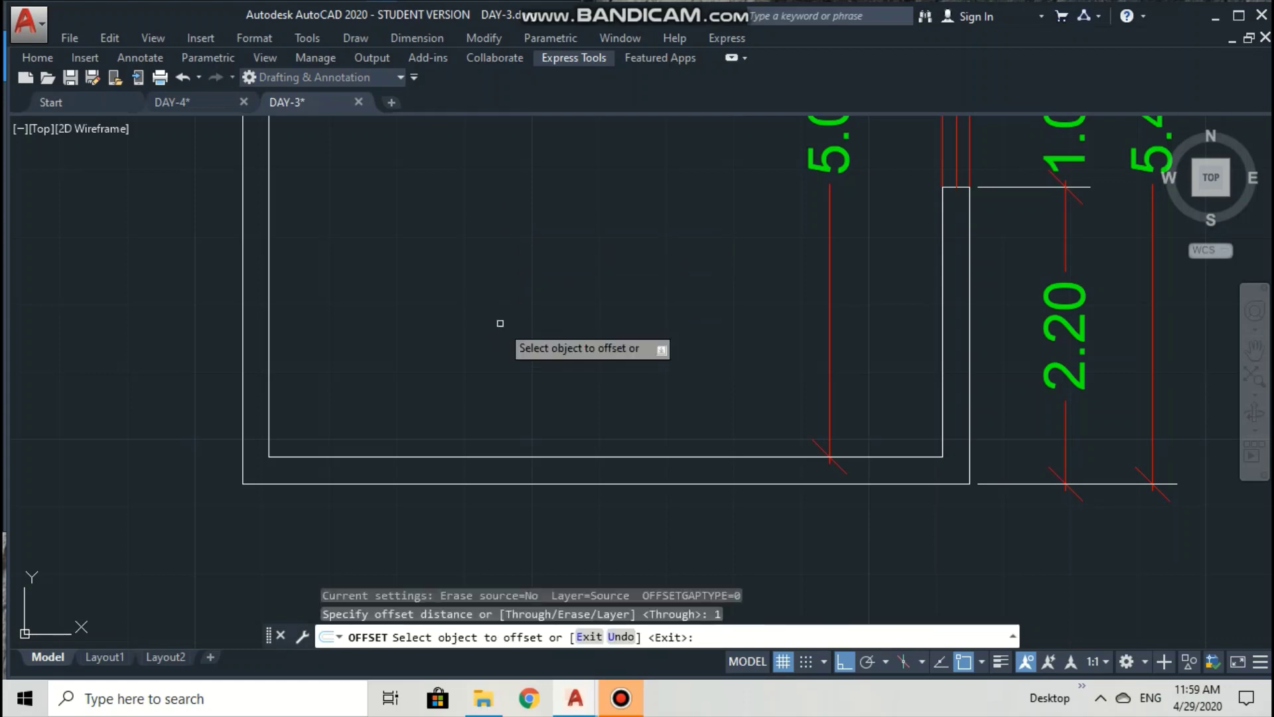
pyautogui.press('Return')
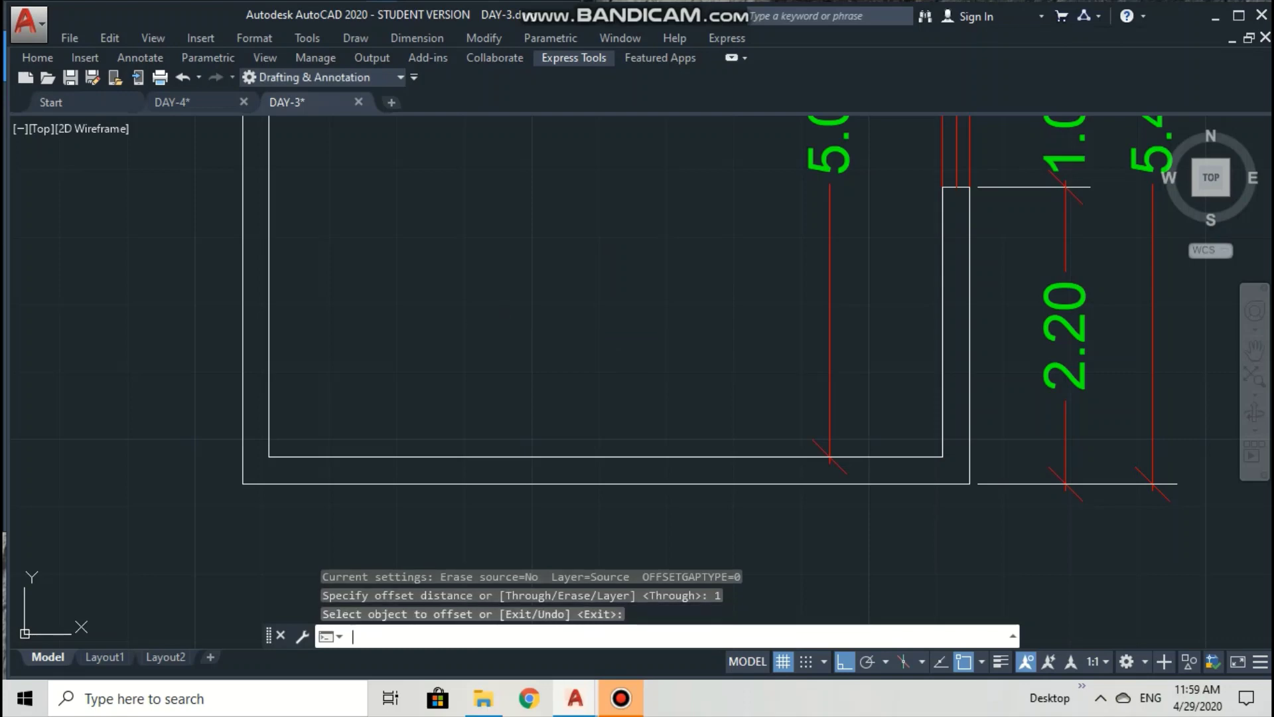
pyautogui.press('Return')
pyautogui.press('Return')
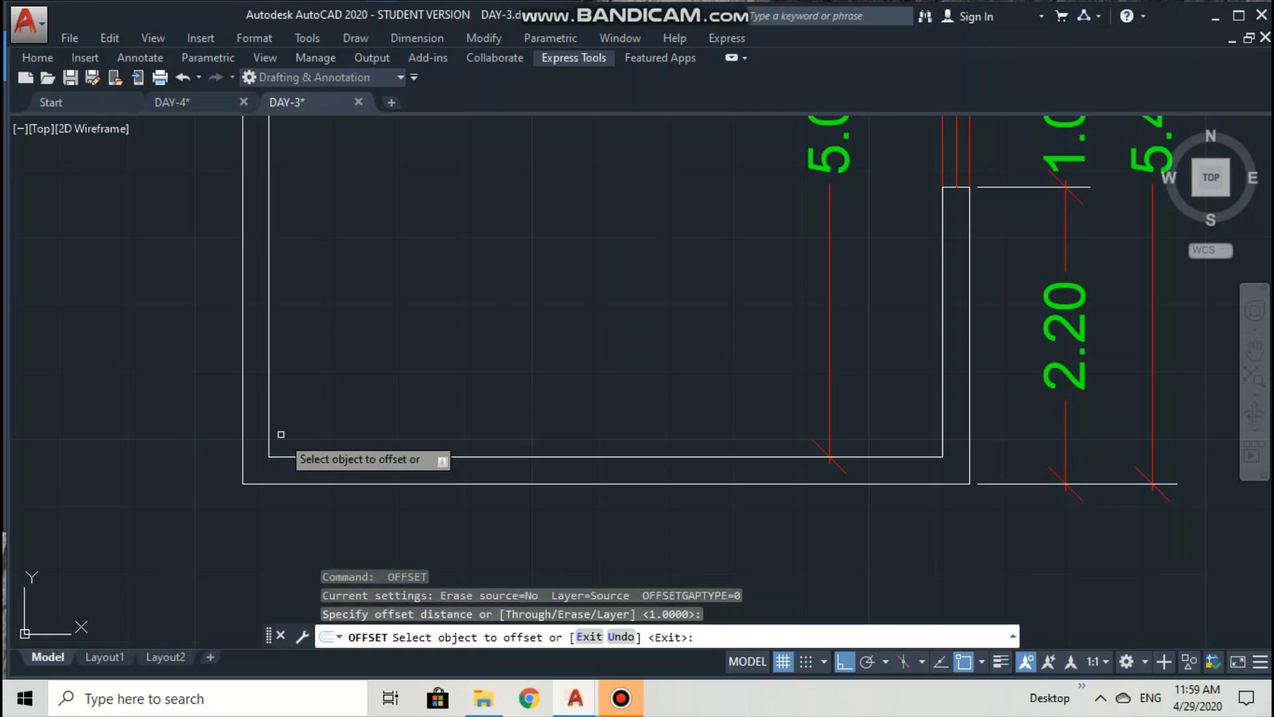
pyautogui.click(297, 482)
pyautogui.click(332, 324)
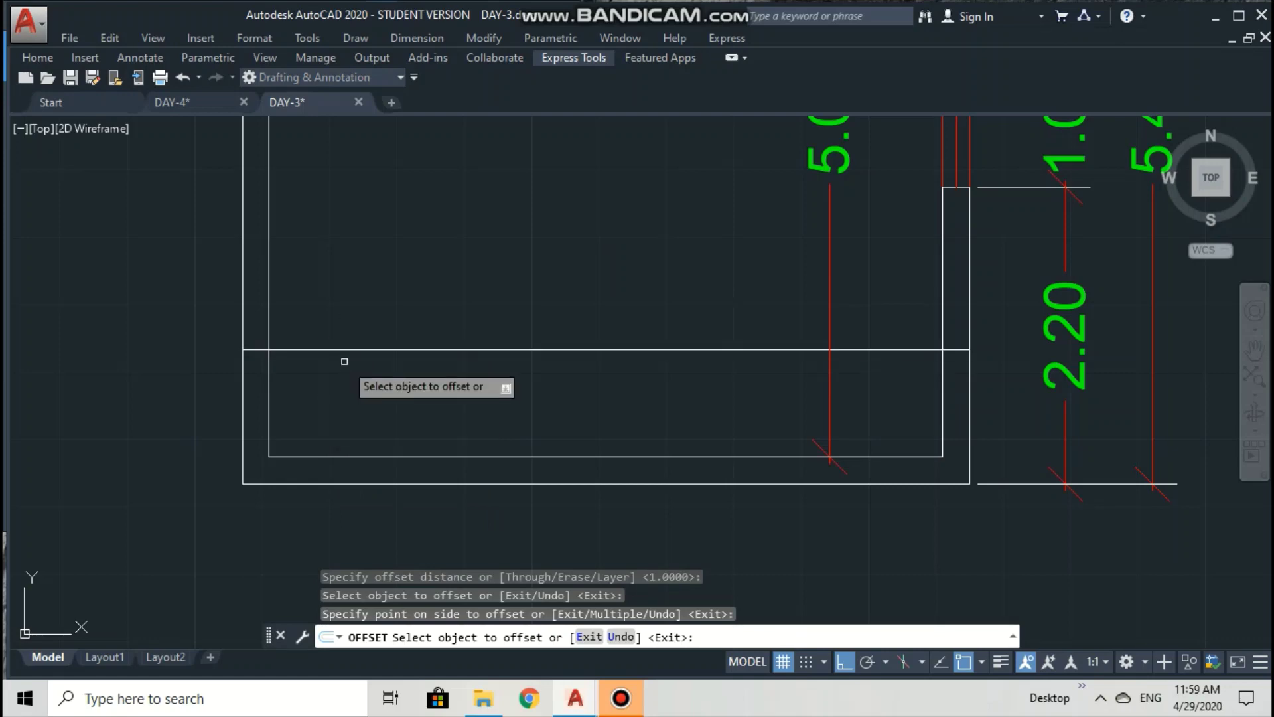
pyautogui.press('Escape')
# Offset the outer left wall line 0.5 inward.
pyautogui.write('o')
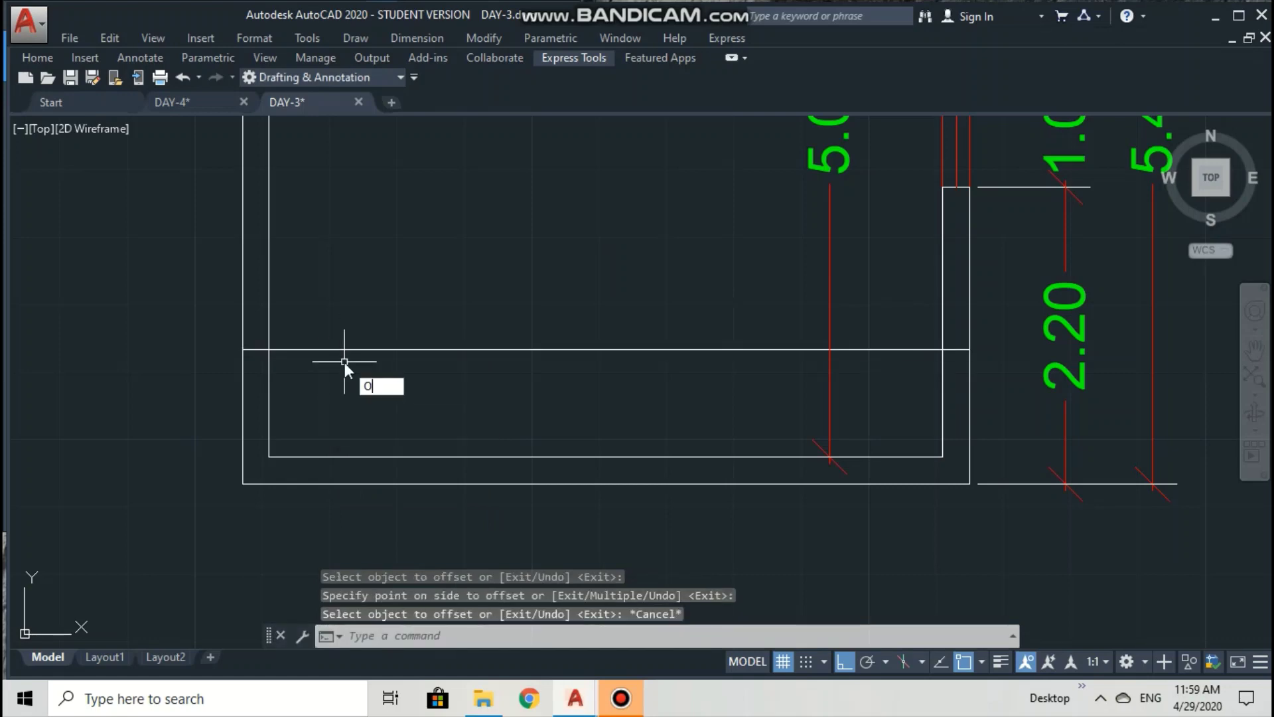
pyautogui.press('Return')
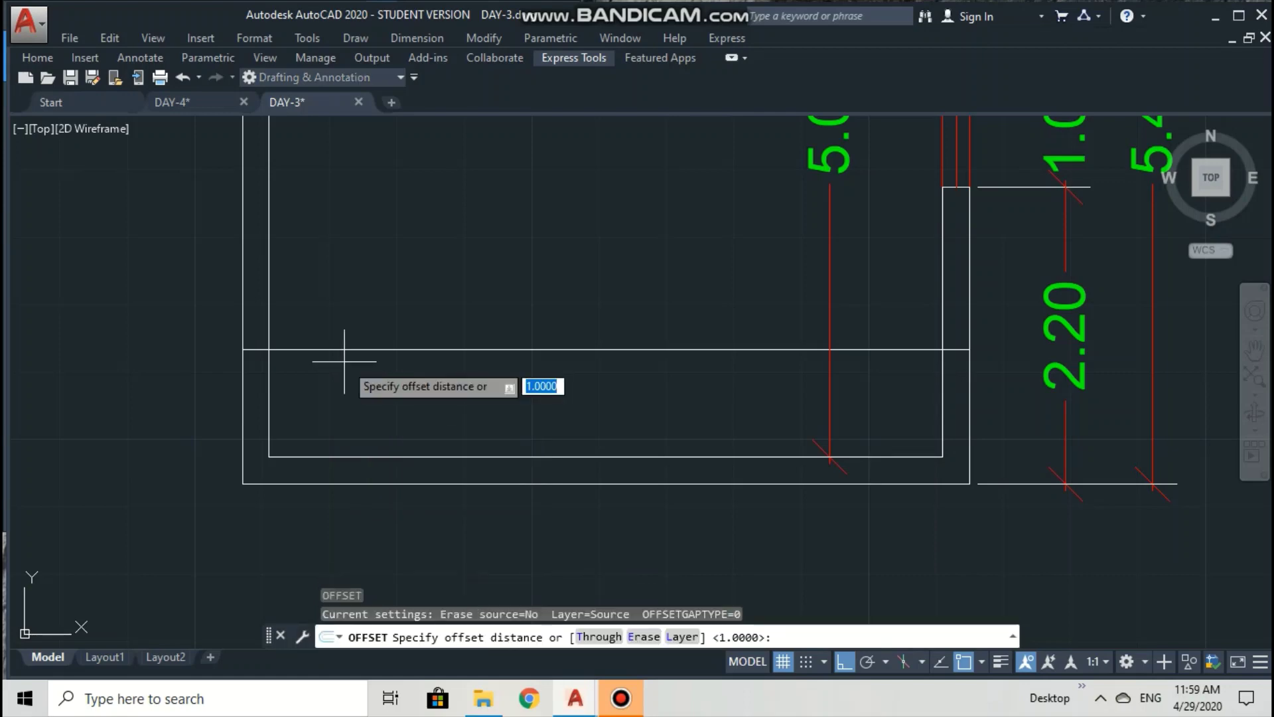
pyautogui.write('.5')
pyautogui.press('Return')
pyautogui.press('Return')
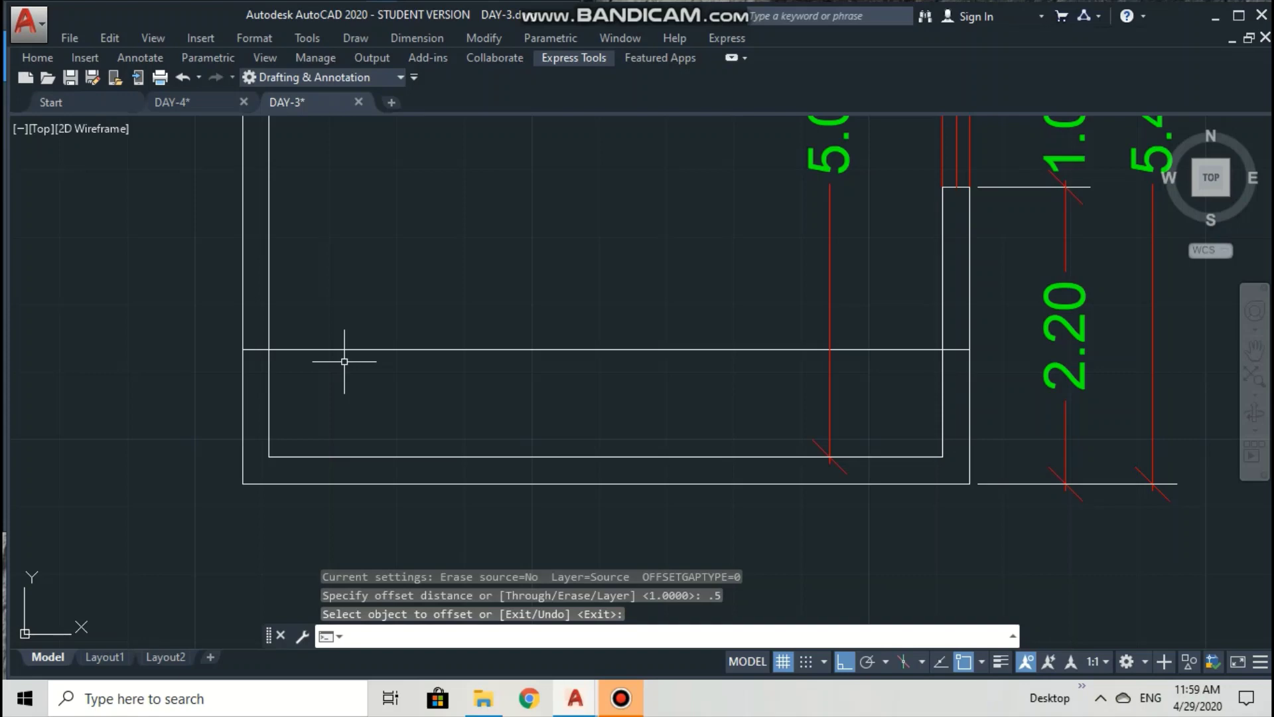
pyautogui.press('Return')
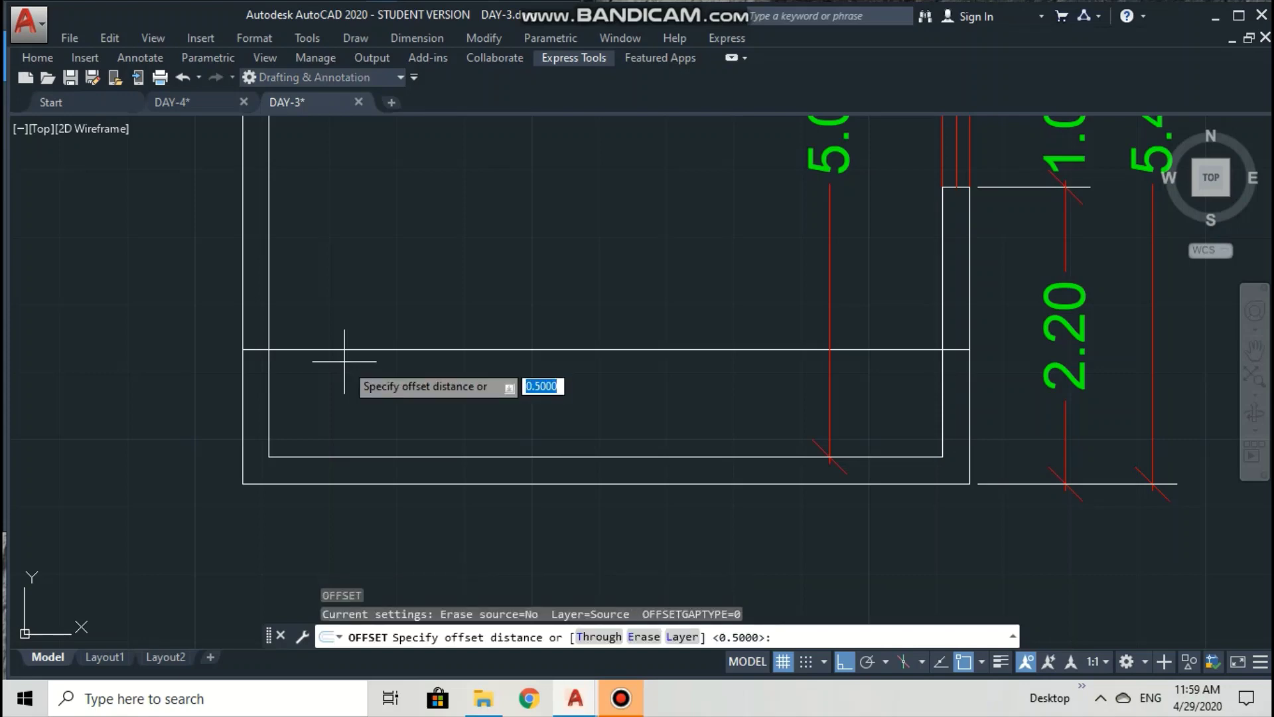
pyautogui.press('Return')
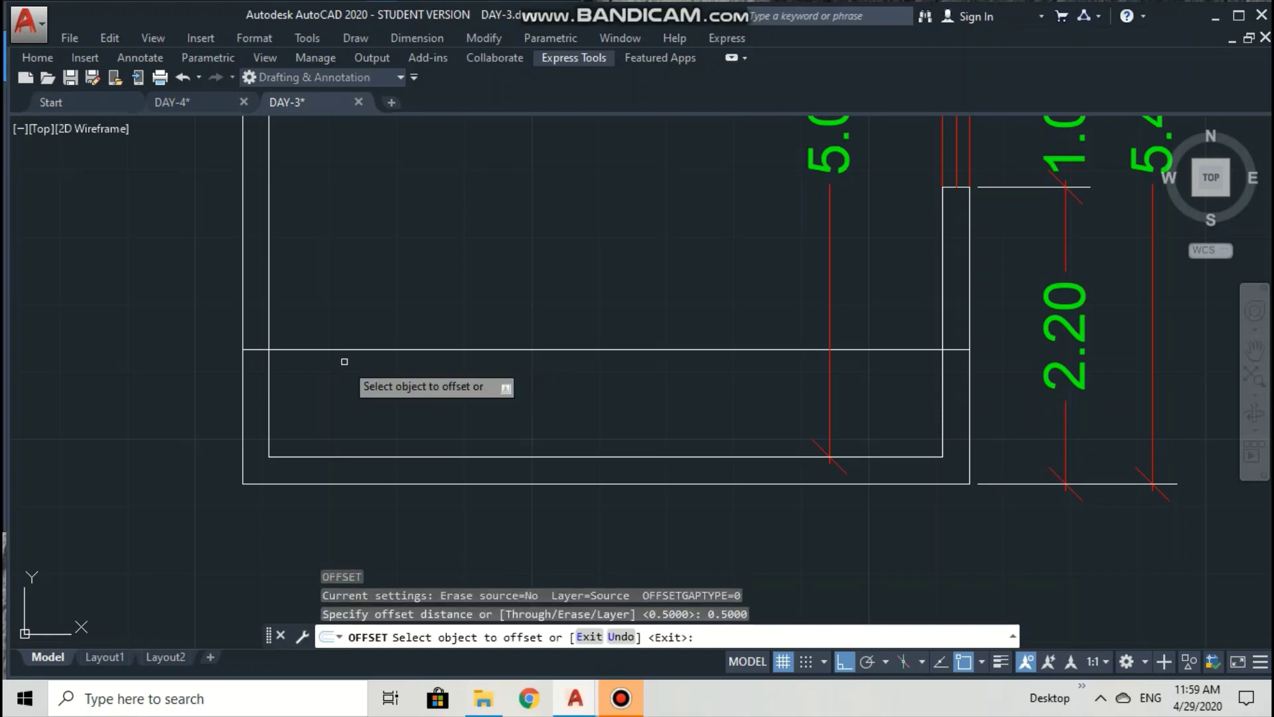
pyautogui.click(240, 384)
pyautogui.click(368, 407)
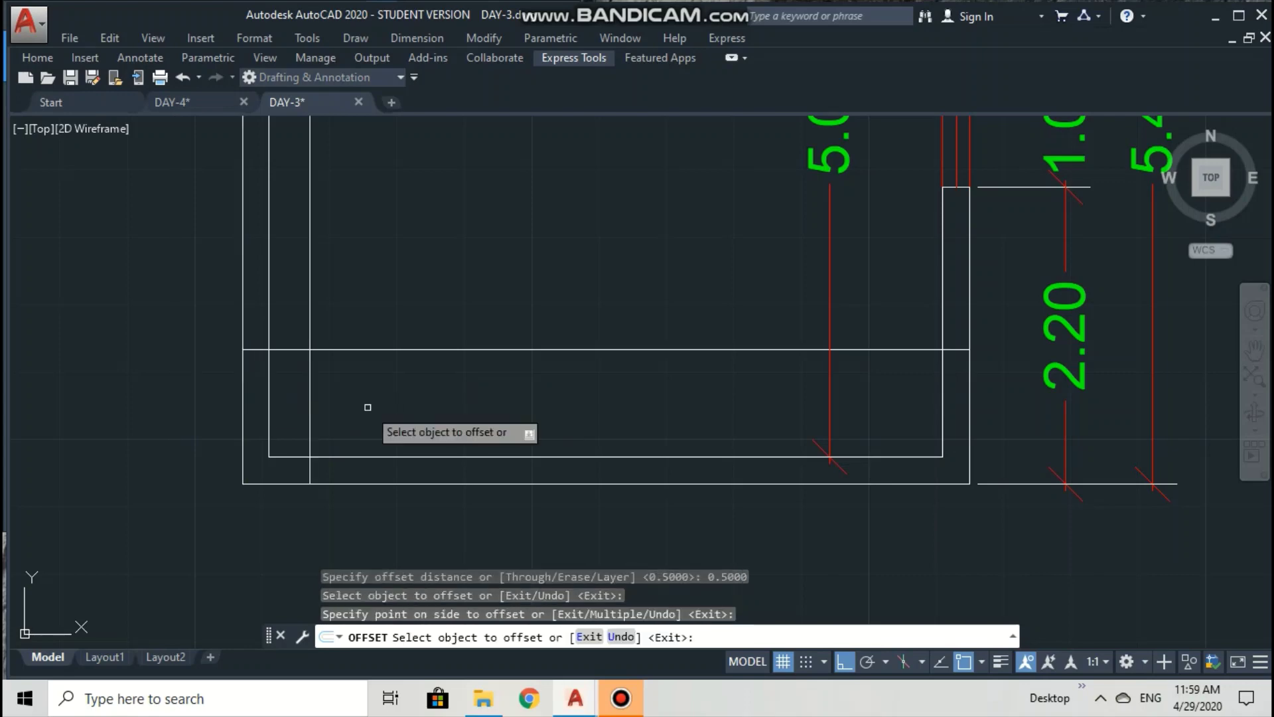
pyautogui.press('Escape')
pyautogui.press('Escape')
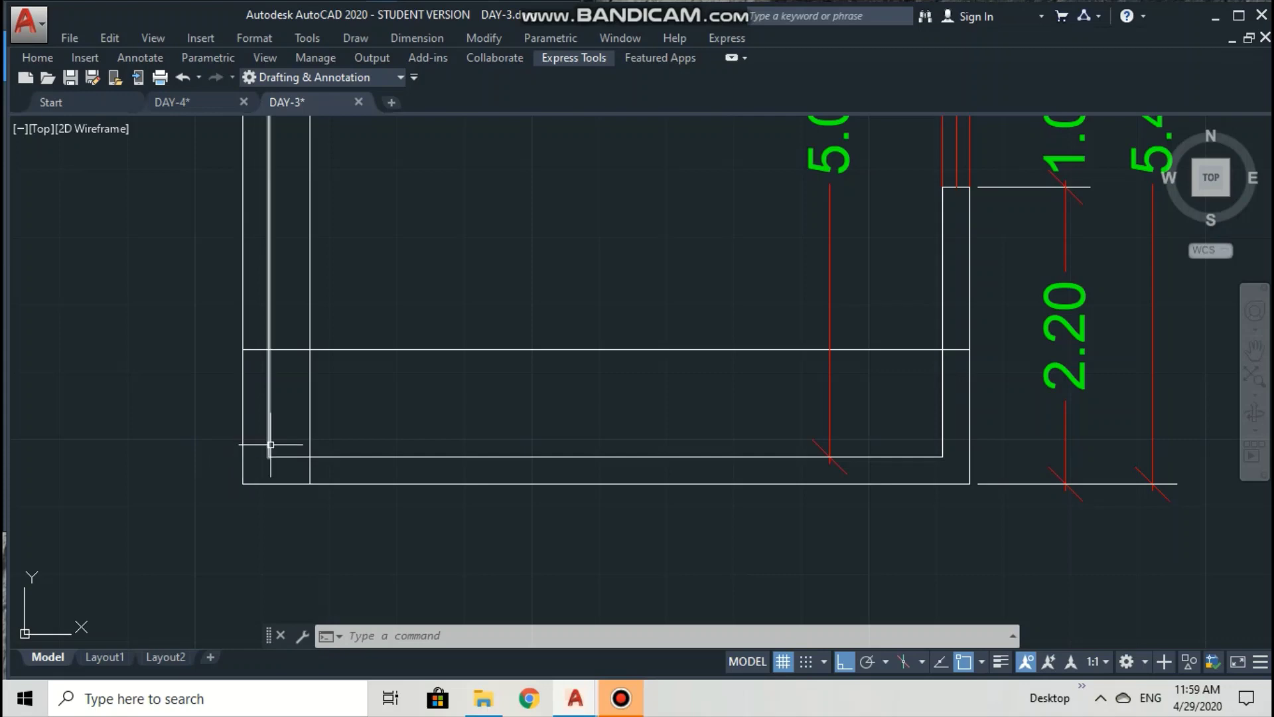
pyautogui.write('re')
pyautogui.press('BackSpace')
pyautogui.press('BackSpace')
# Use COLOR to pick red in the Index Color tab as the current colour.
pyautogui.press('Escape')
pyautogui.press('Escape')
pyautogui.press('Escape')
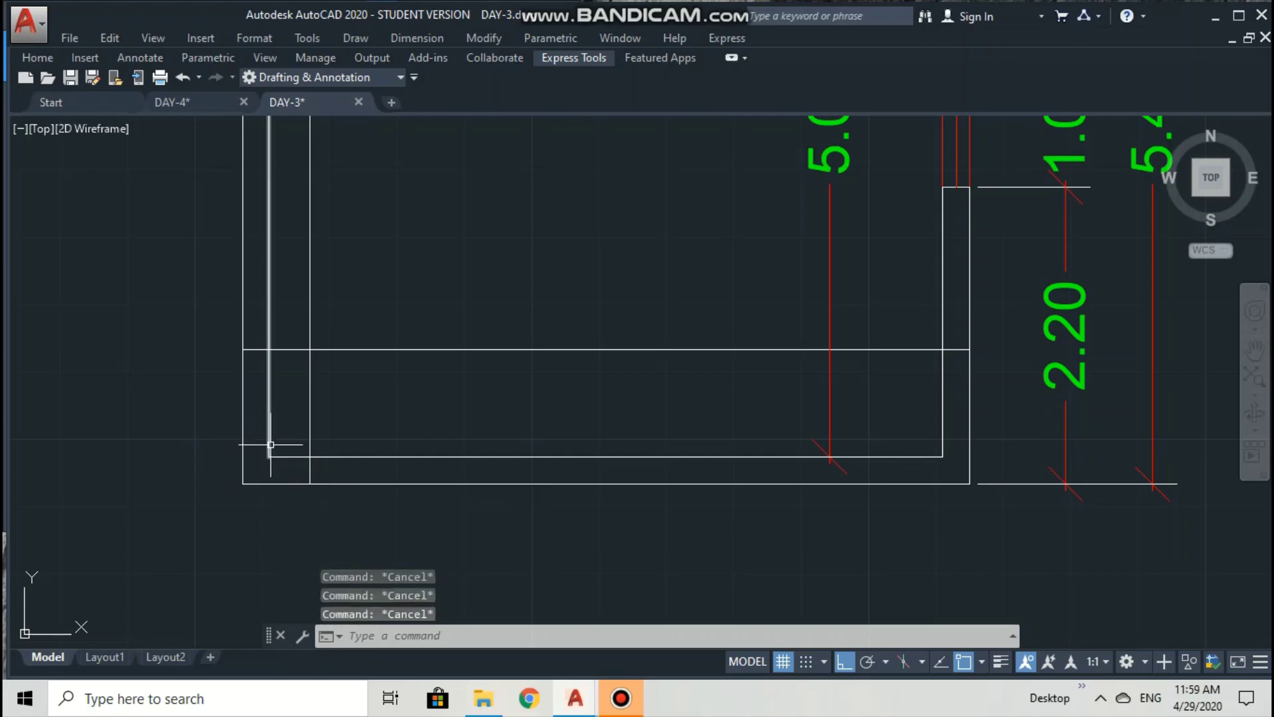
pyautogui.write('c')
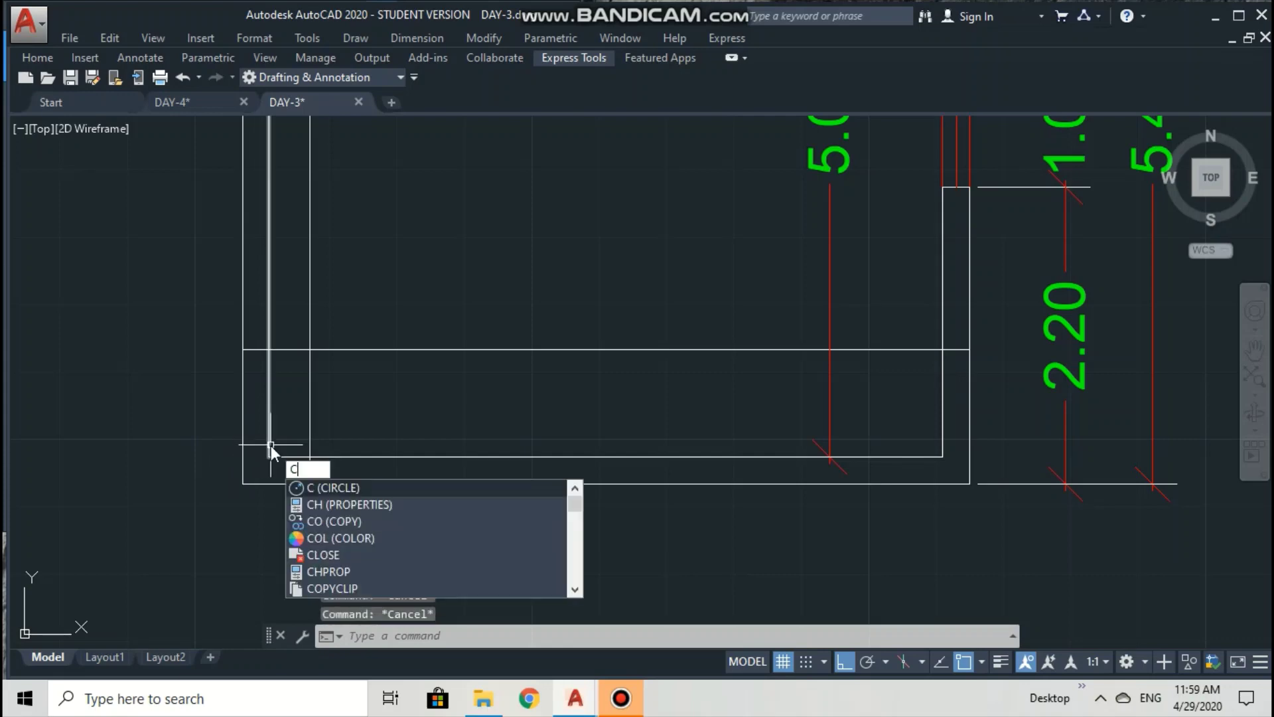
pyautogui.press('Escape')
pyautogui.write('olor')
pyautogui.press('Return')
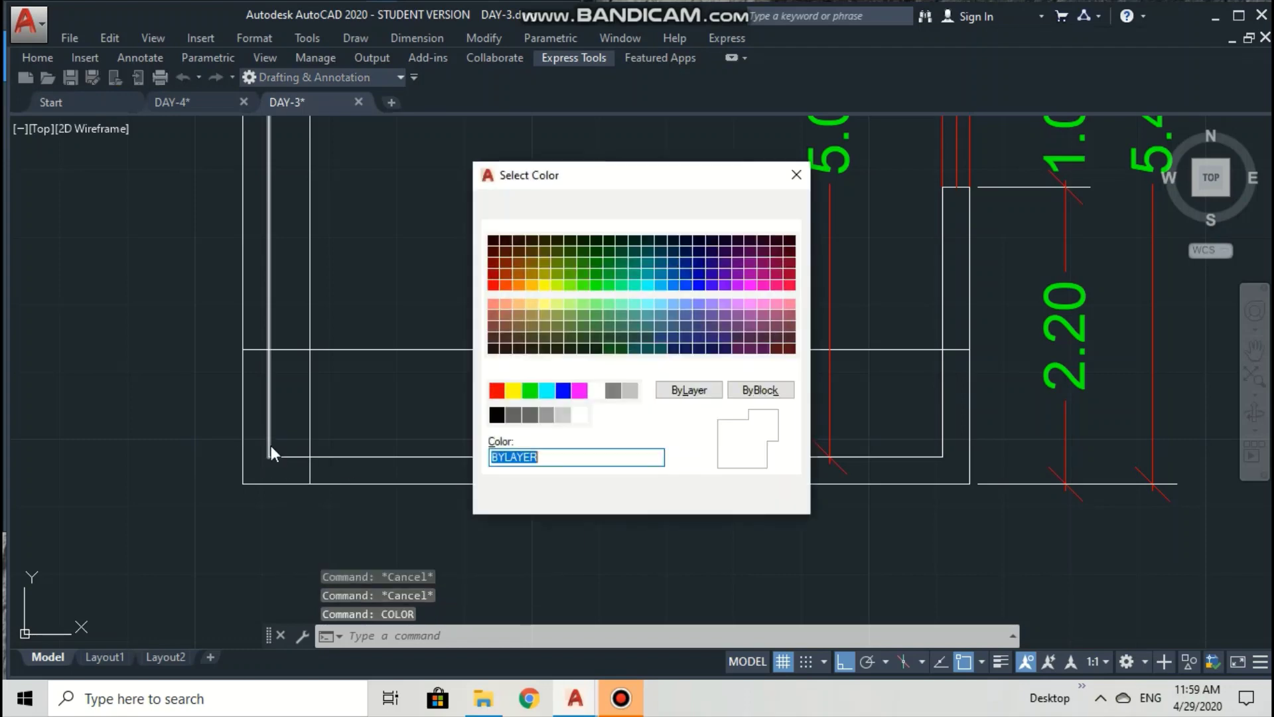
pyautogui.click(502, 393)
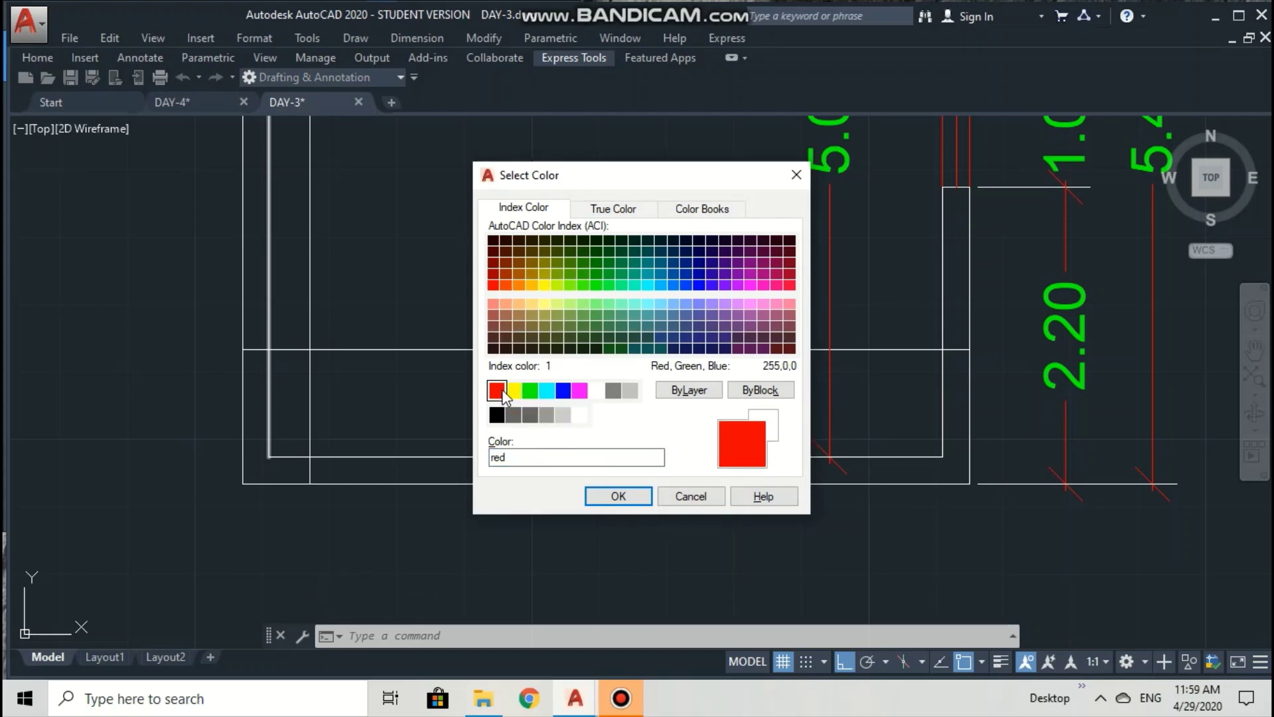
pyautogui.click(633, 498)
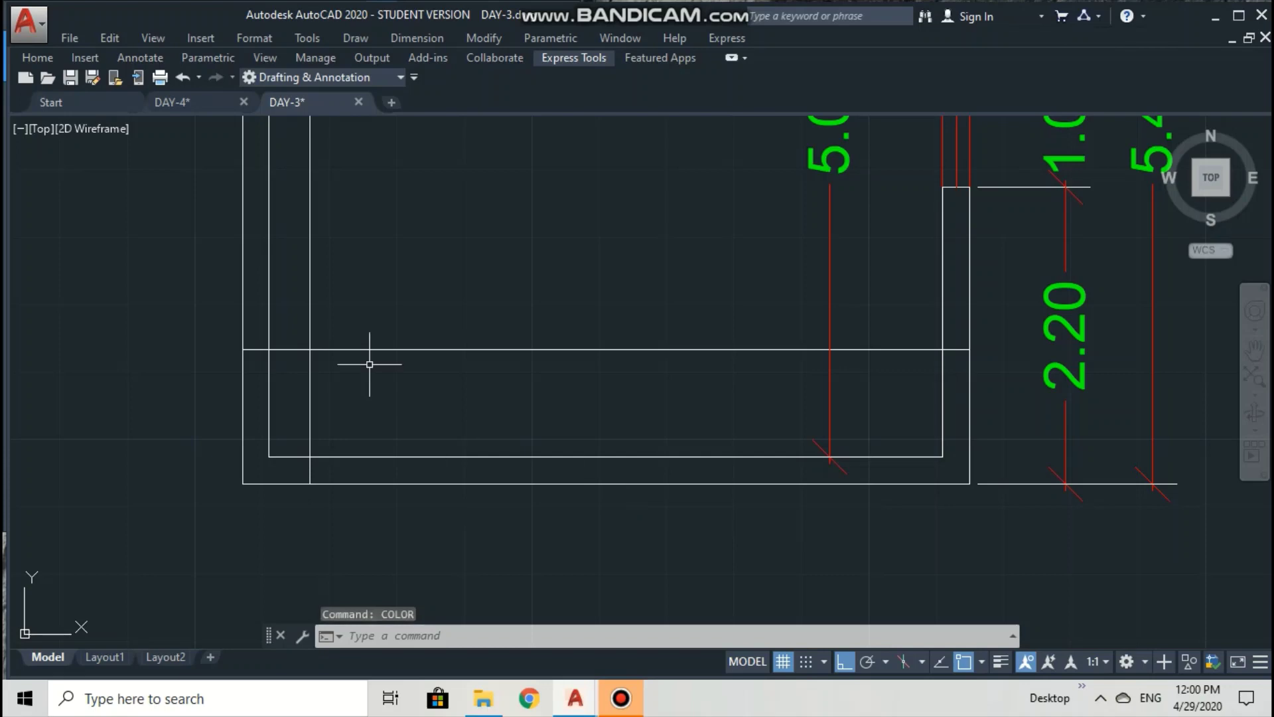
# Draw a red rectangle from the outer wall corner to the inner wall intersection.
pyautogui.write('REC')
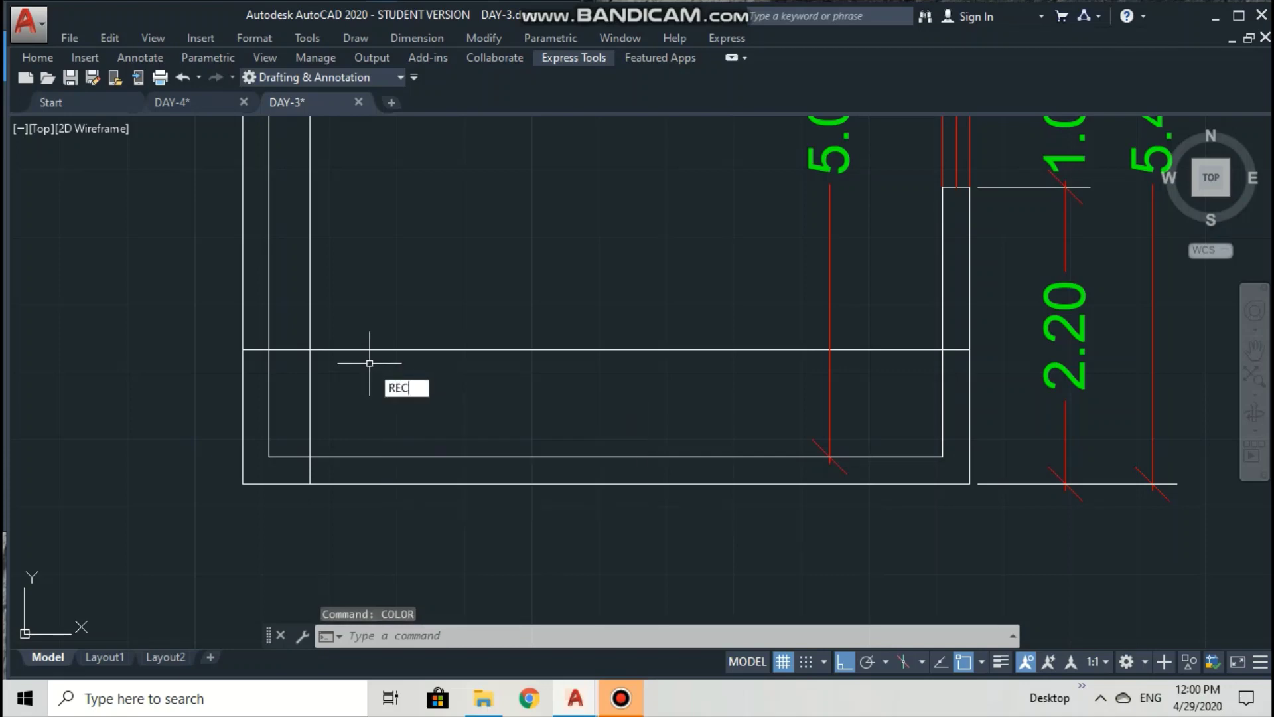
pyautogui.press('Return')
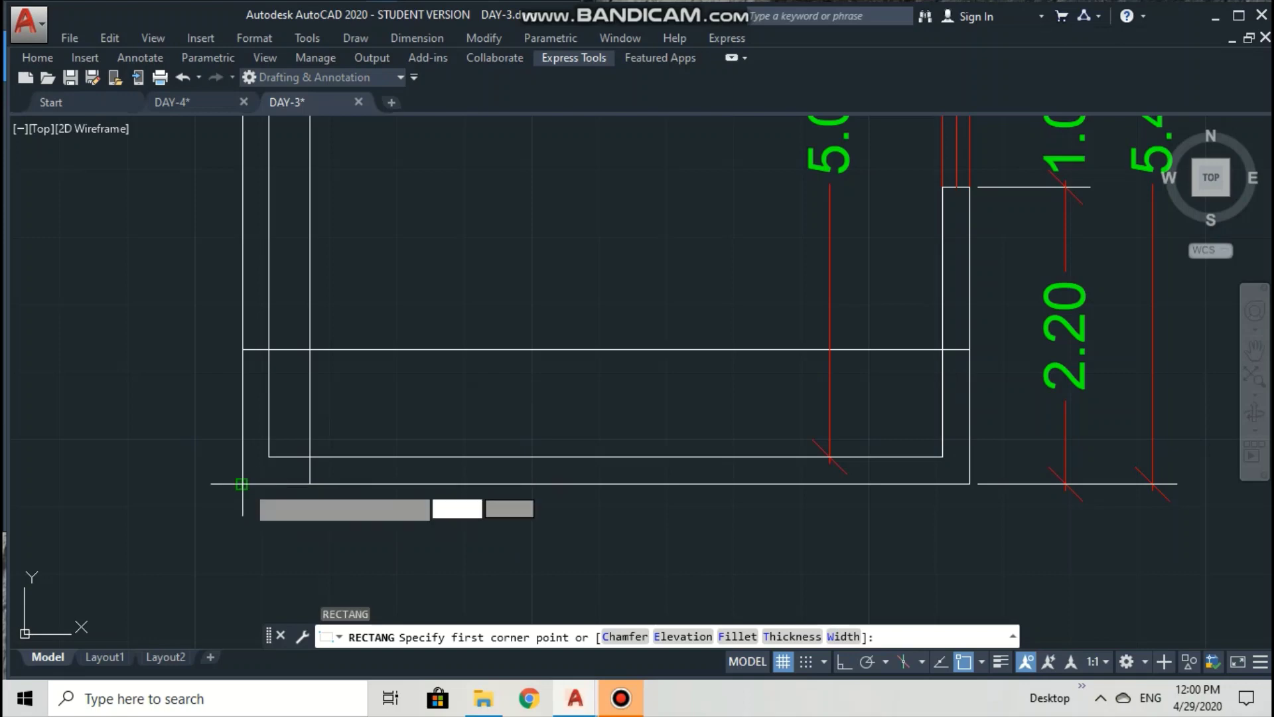
pyautogui.click(243, 485)
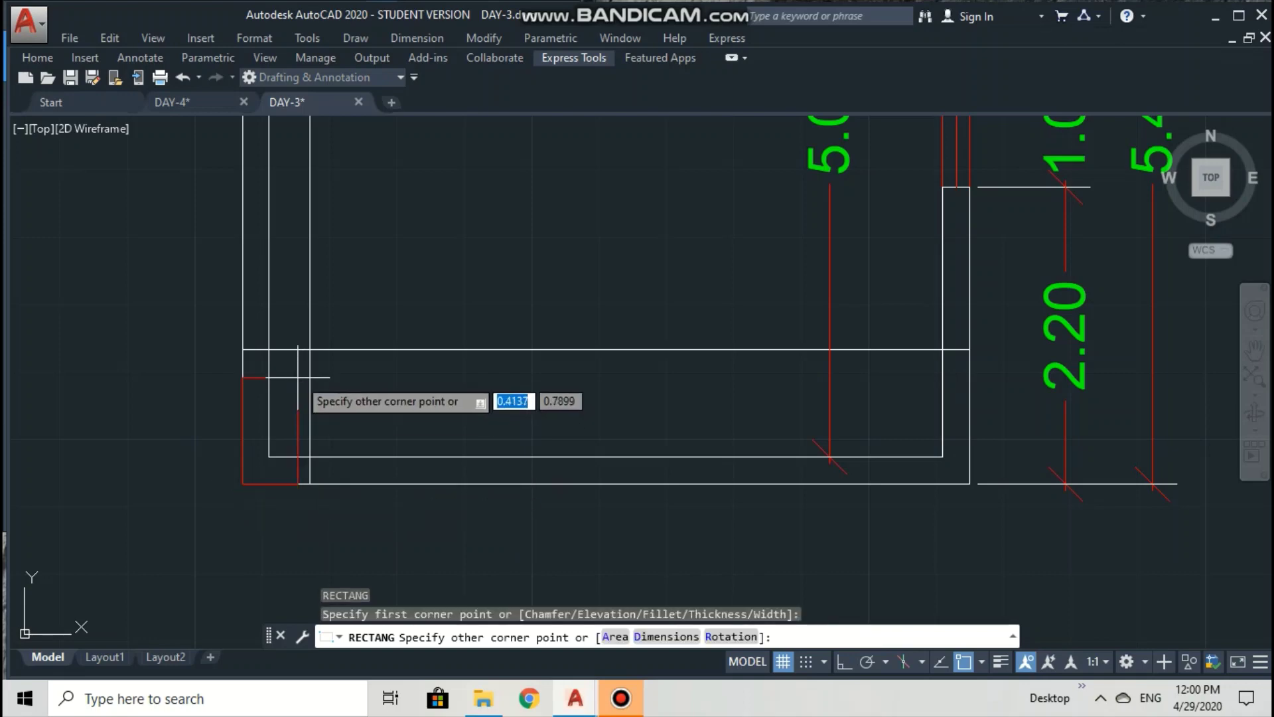
pyautogui.click(309, 349)
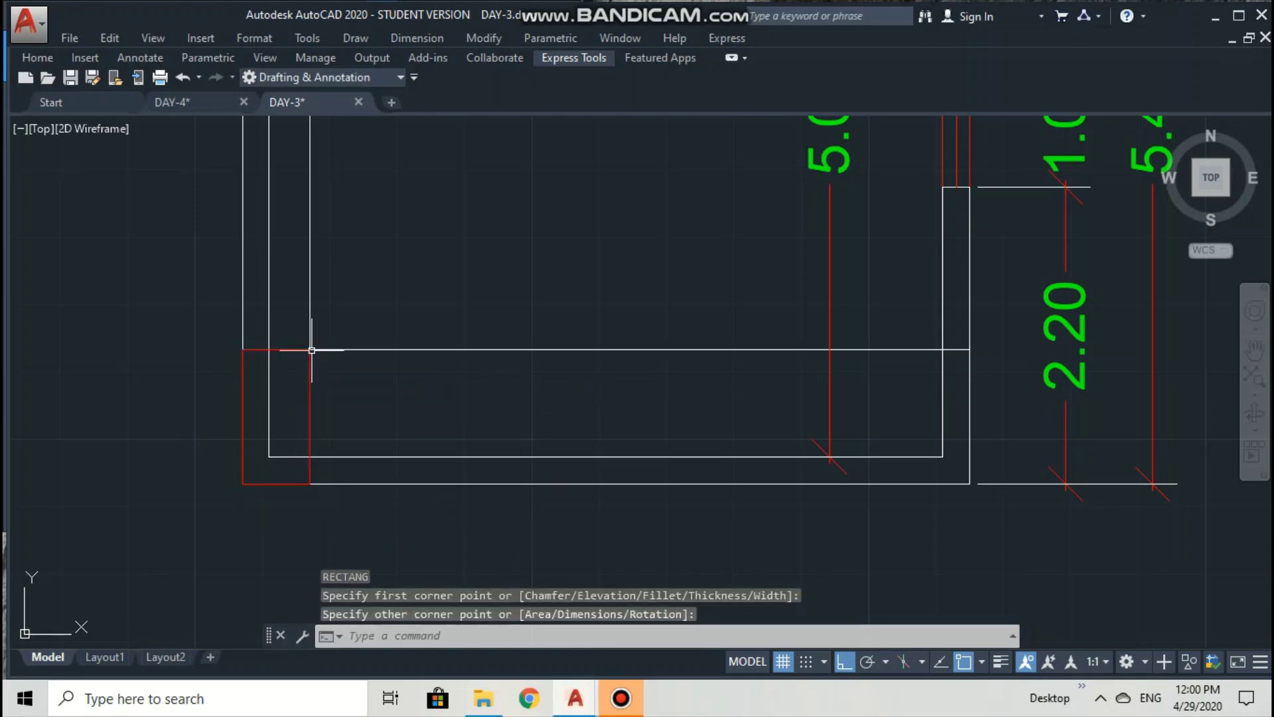
pyautogui.press('Escape')
pyautogui.press('Escape')
pyautogui.press('Escape')
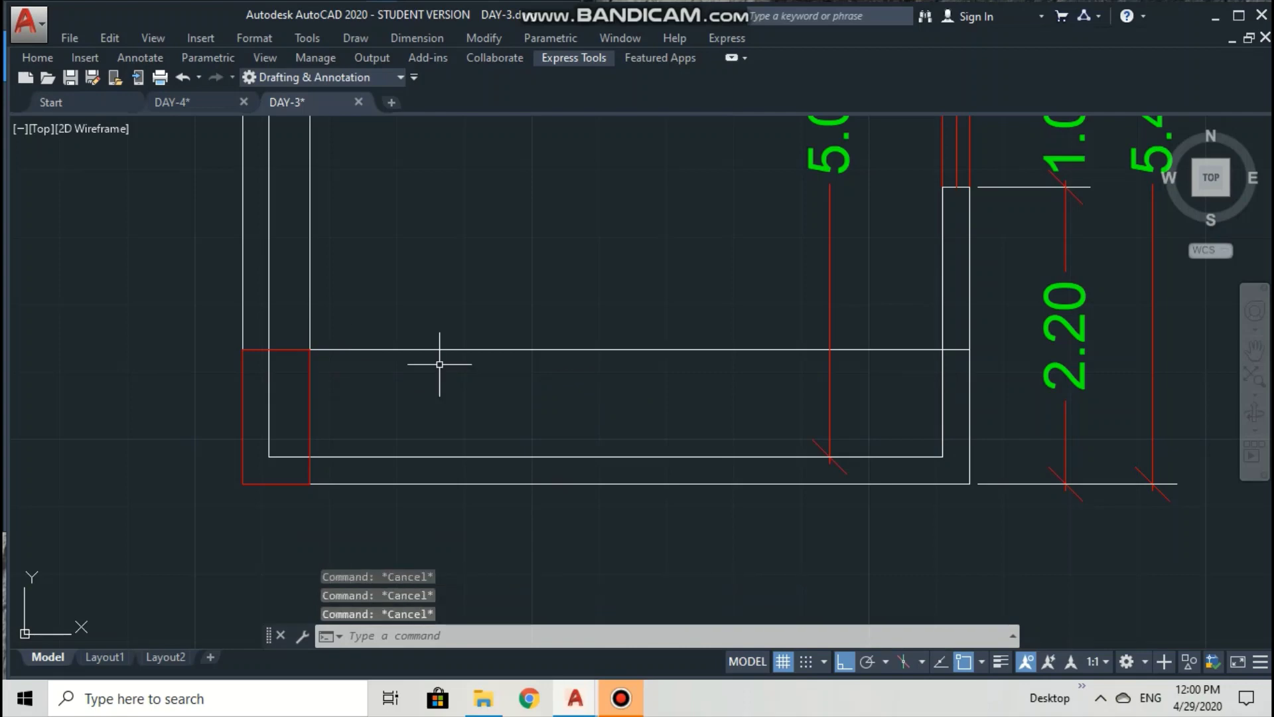
# Erase the horizontal and vertical offset lines crossing the column.
pyautogui.write('e')
pyautogui.press('Return')
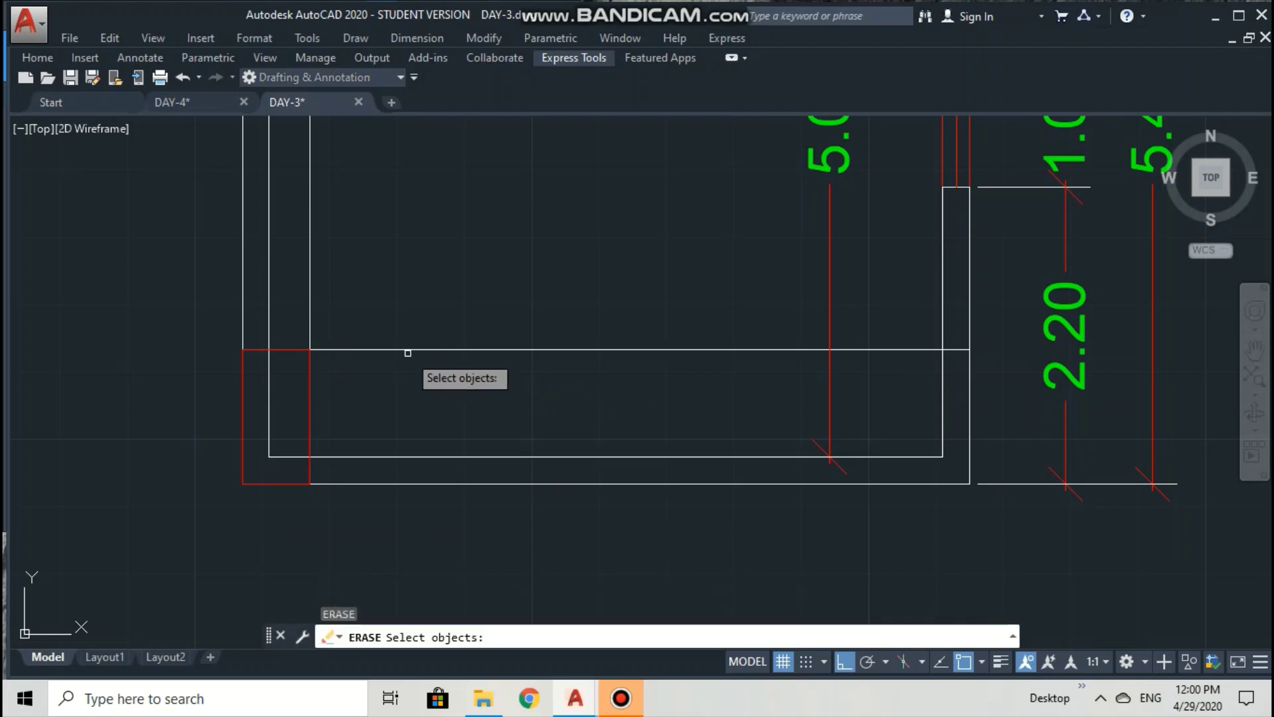
pyautogui.click(396, 350)
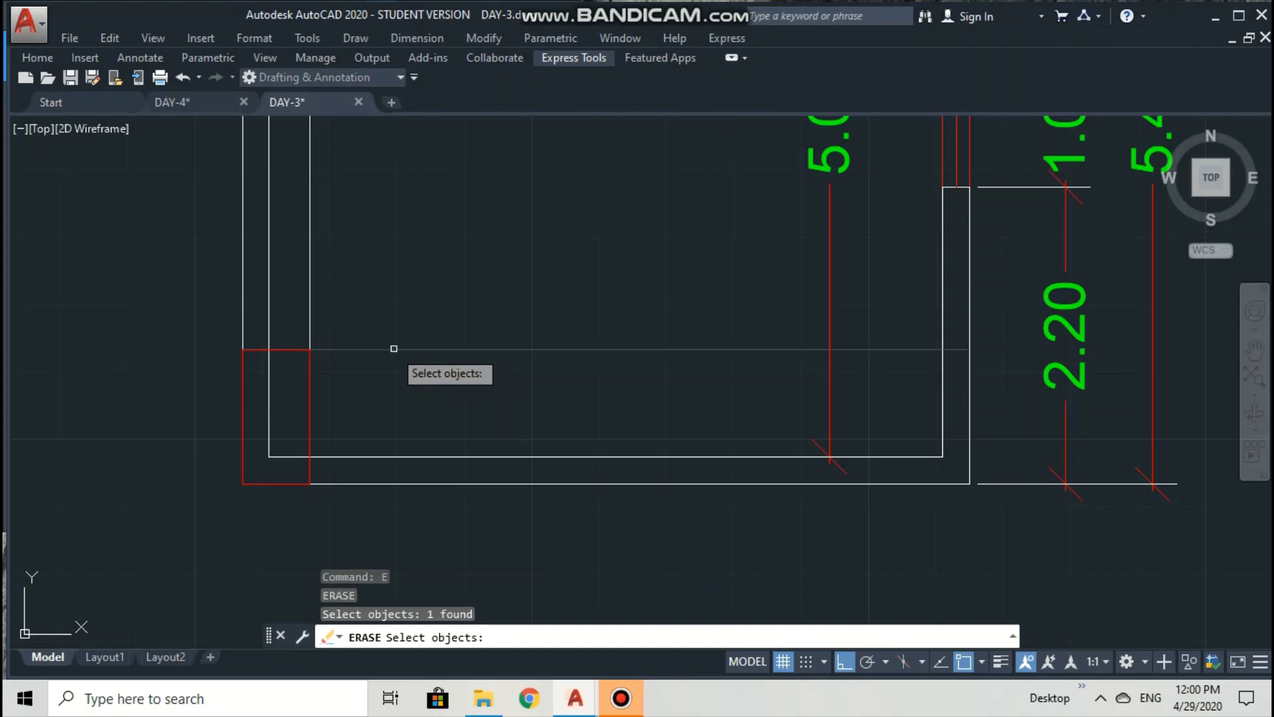
pyautogui.click(314, 316)
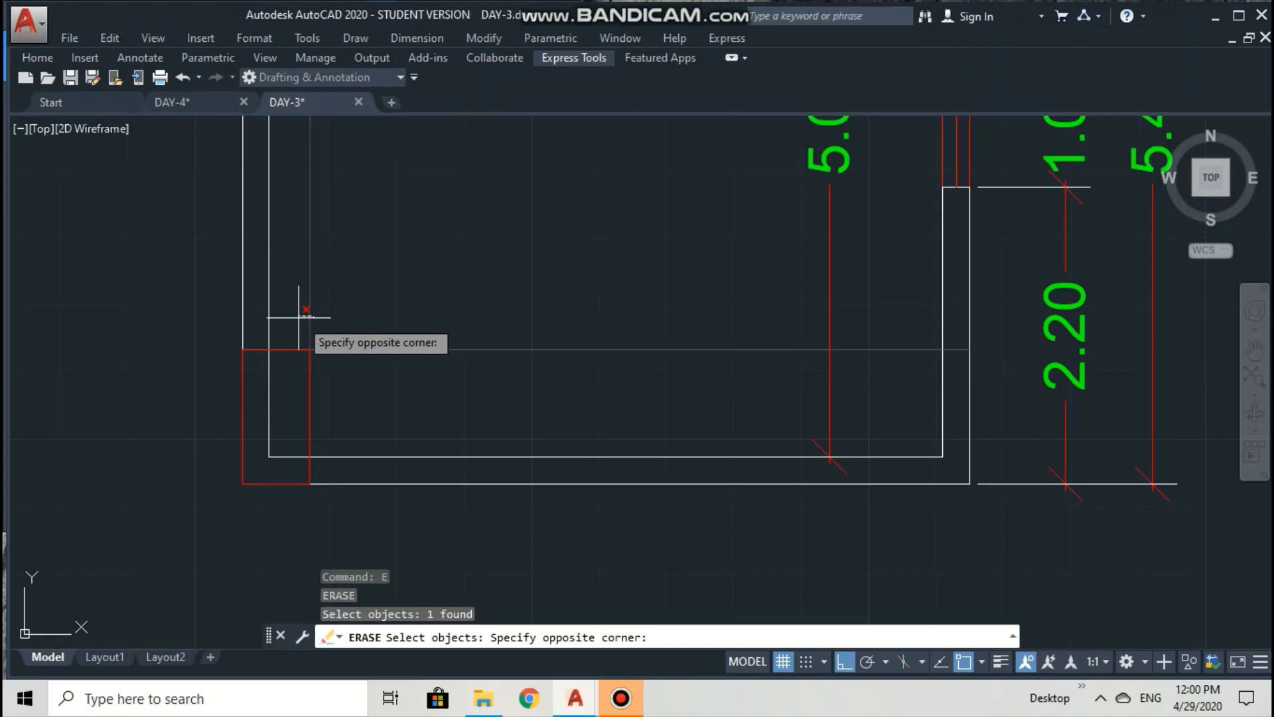
pyautogui.click(311, 319)
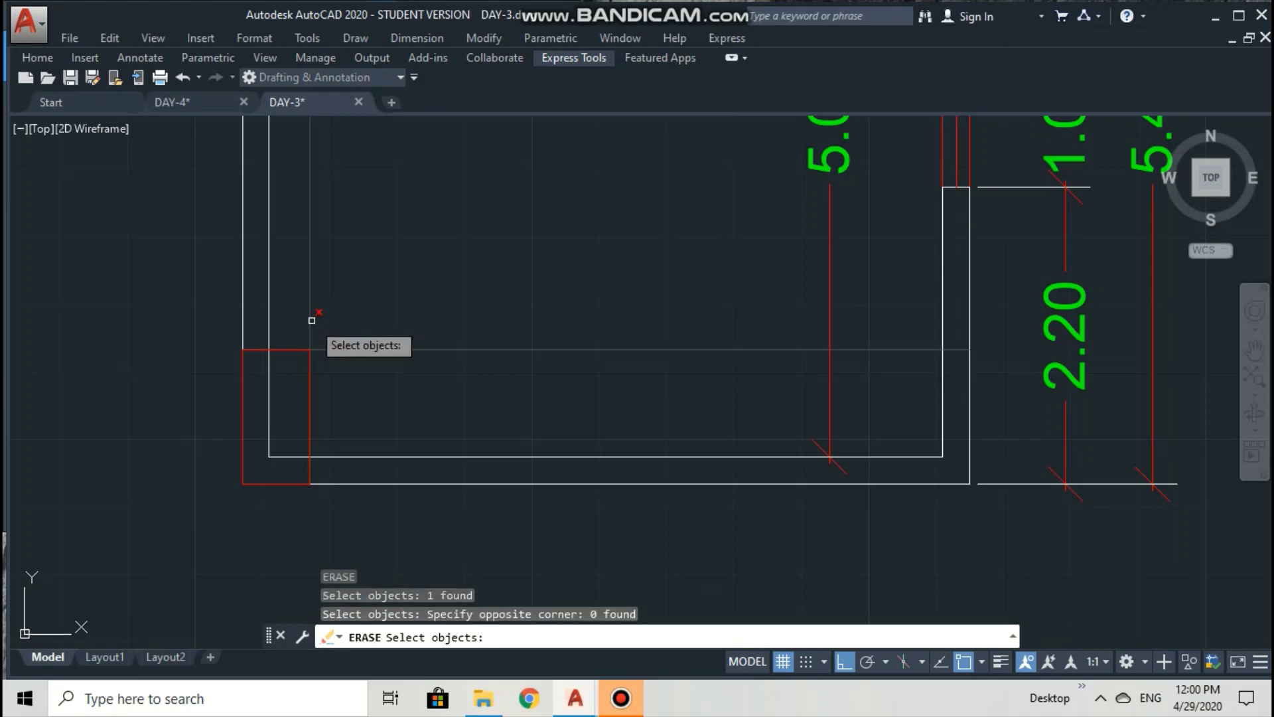
pyautogui.click(312, 321)
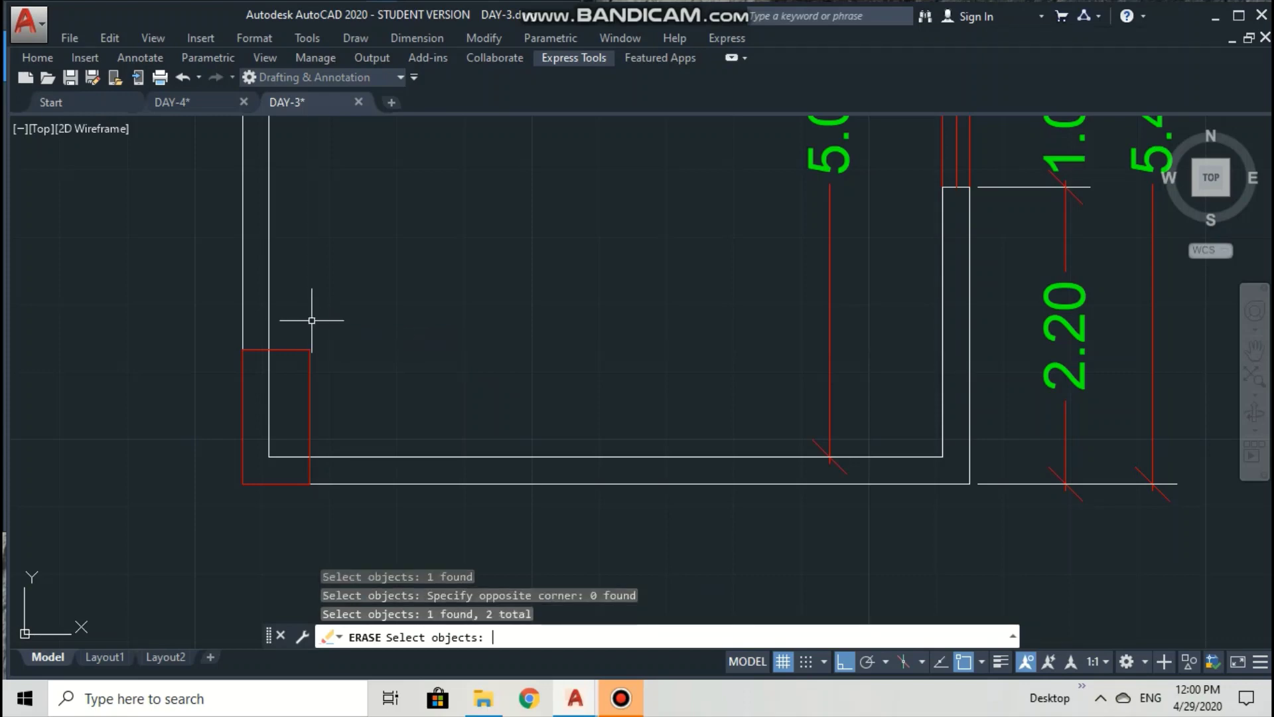
pyautogui.press('Return')
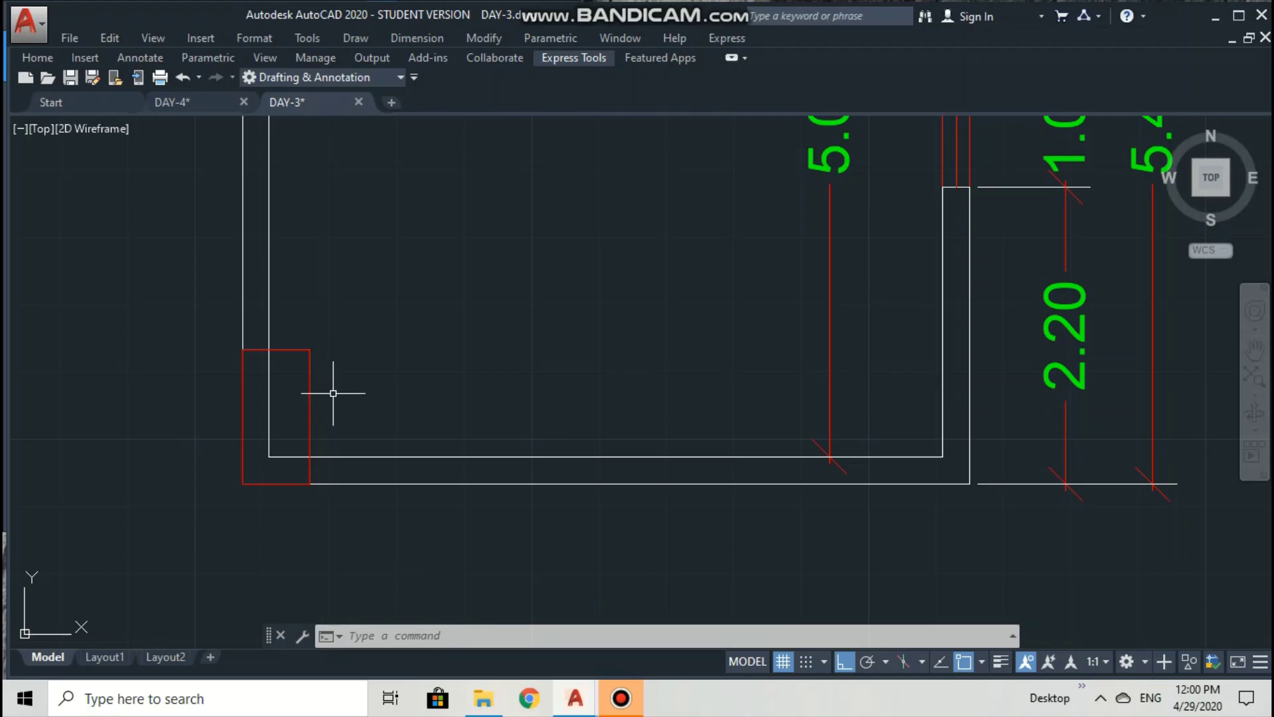
# Offset the red column rectangle 0.5 outward to make a larger surrounding rectangle.
pyautogui.write('o')
pyautogui.press('Return')
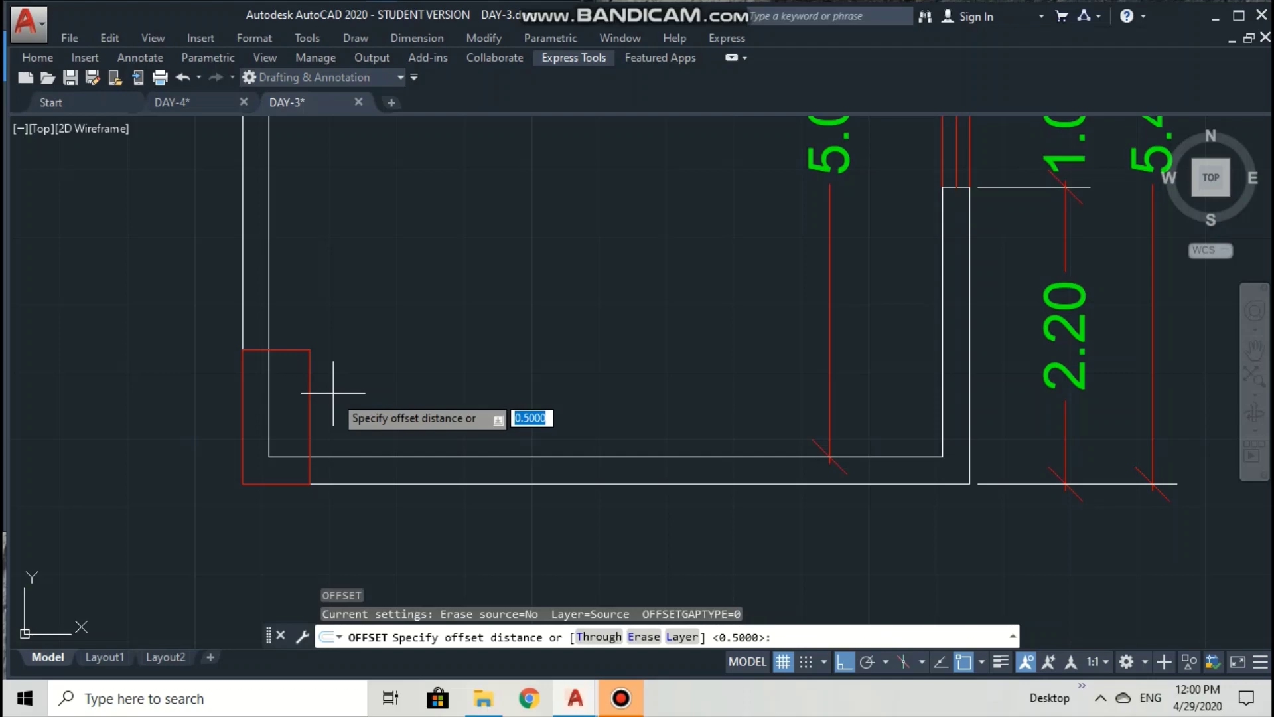
pyautogui.press('Return')
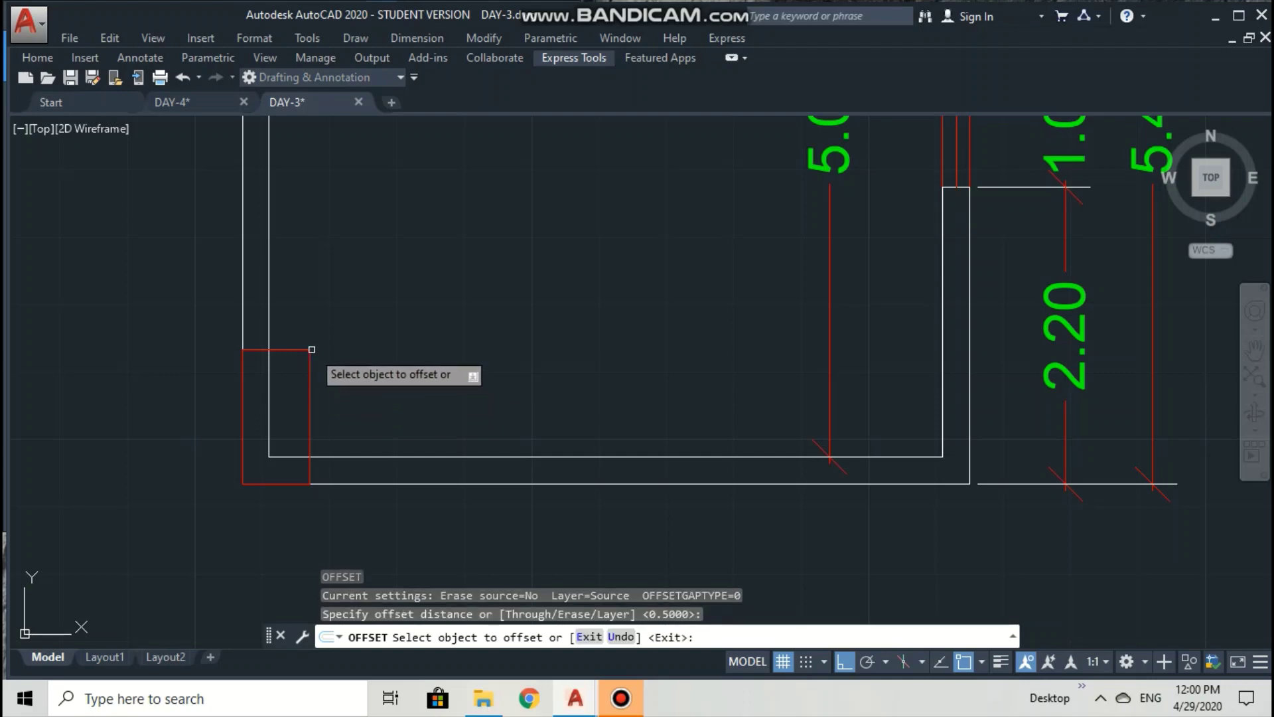
pyautogui.click(243, 358)
pyautogui.click(367, 275)
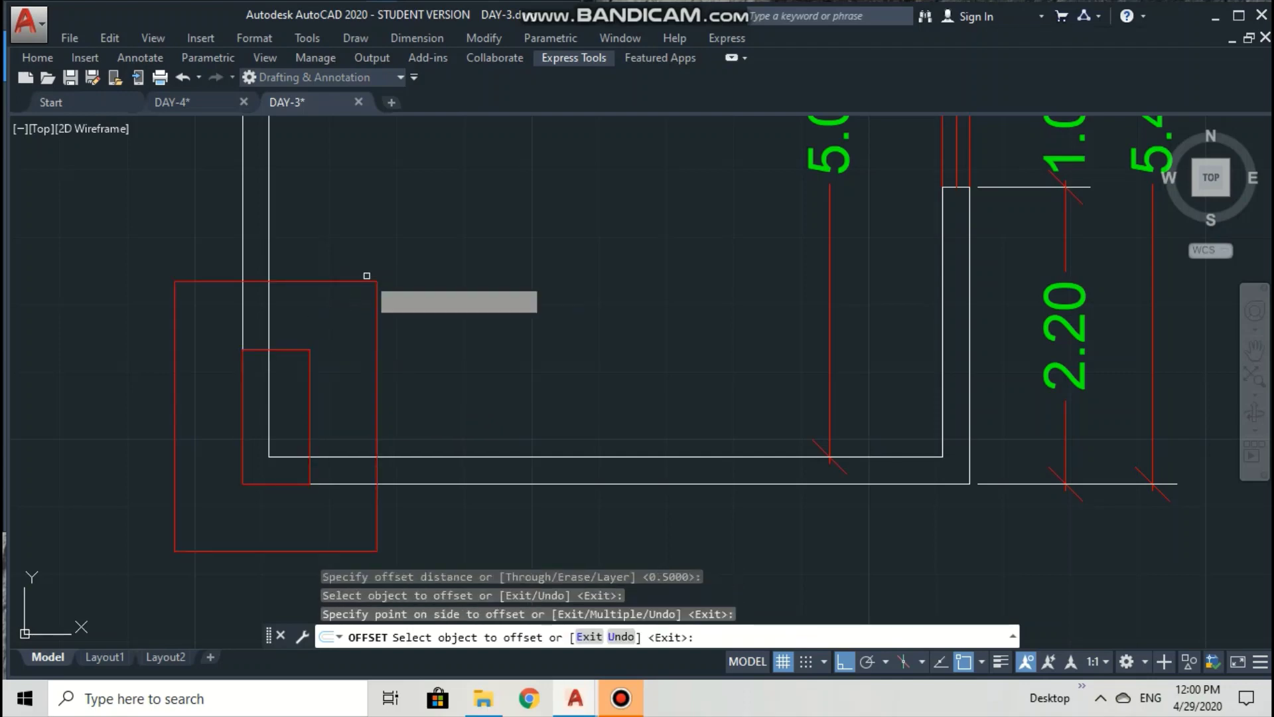
pyautogui.press('Escape')
pyautogui.press('Escape')
pyautogui.press('Escape')
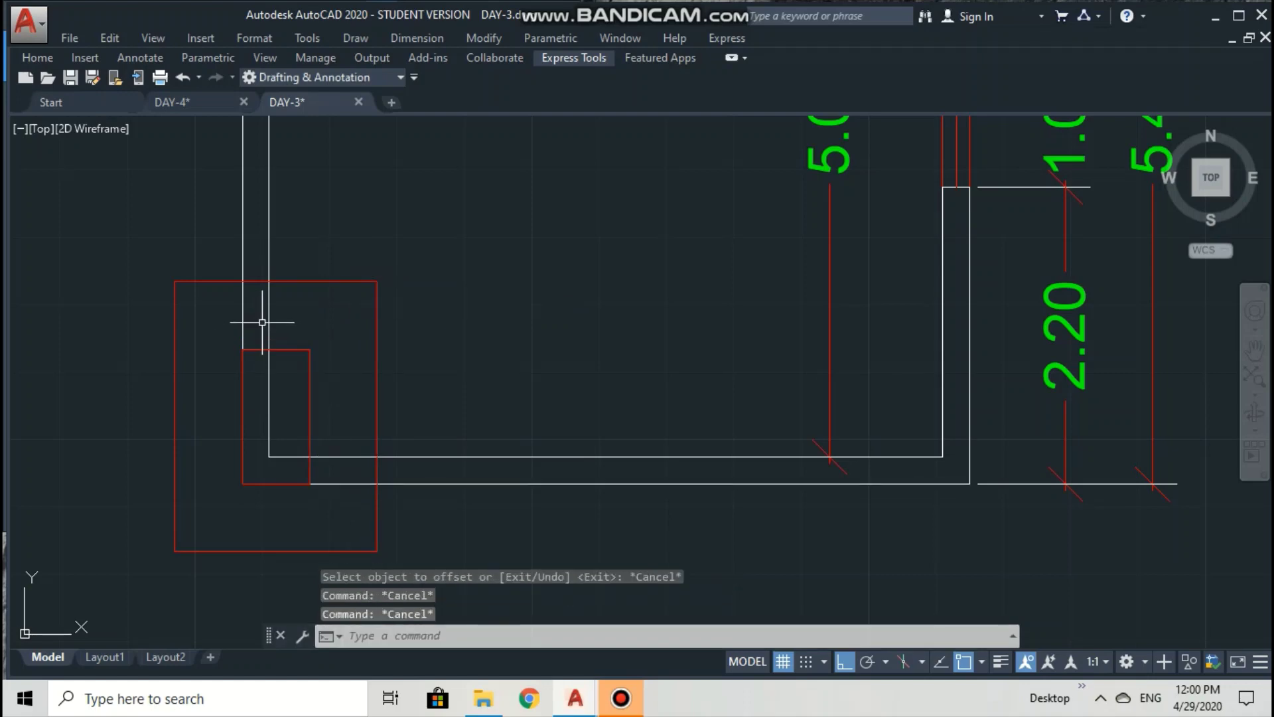
# Trim the two horizontal wall lines and the vertical wall line inside the larger red rectangle.
pyautogui.write('tr')
pyautogui.press('Return')
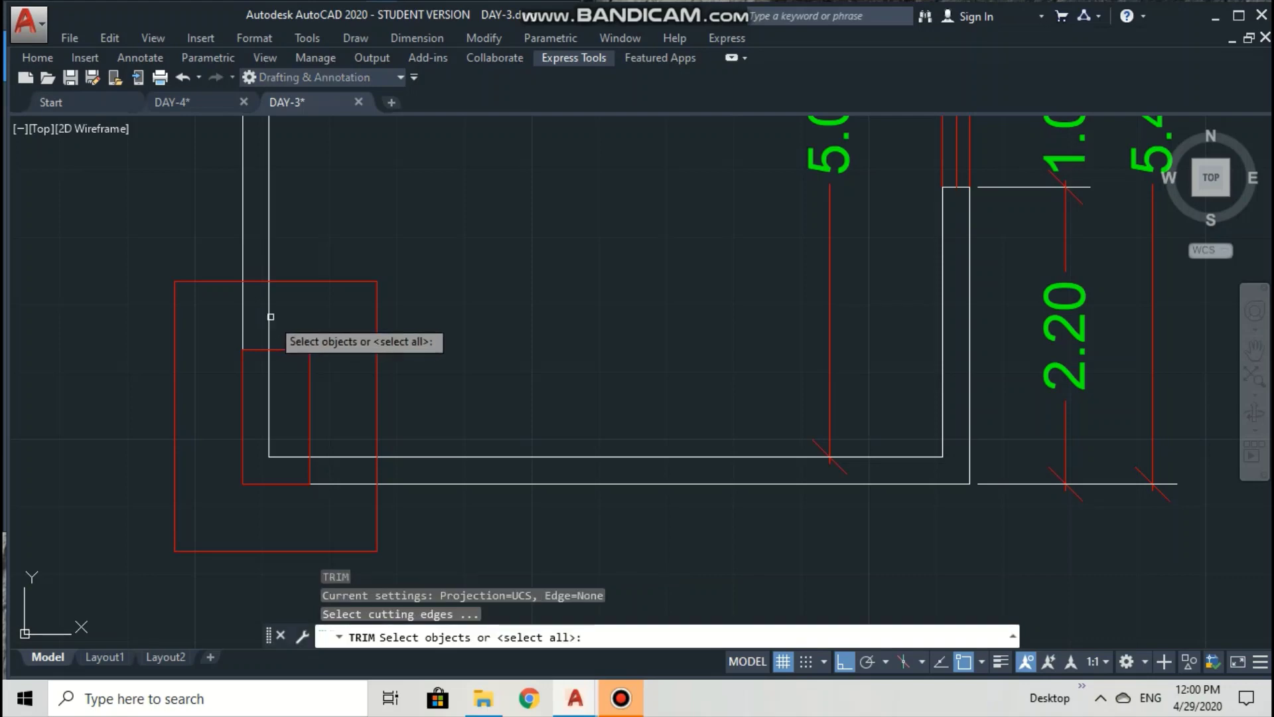
pyautogui.press('Escape')
pyautogui.press('Escape')
pyautogui.press('Escape')
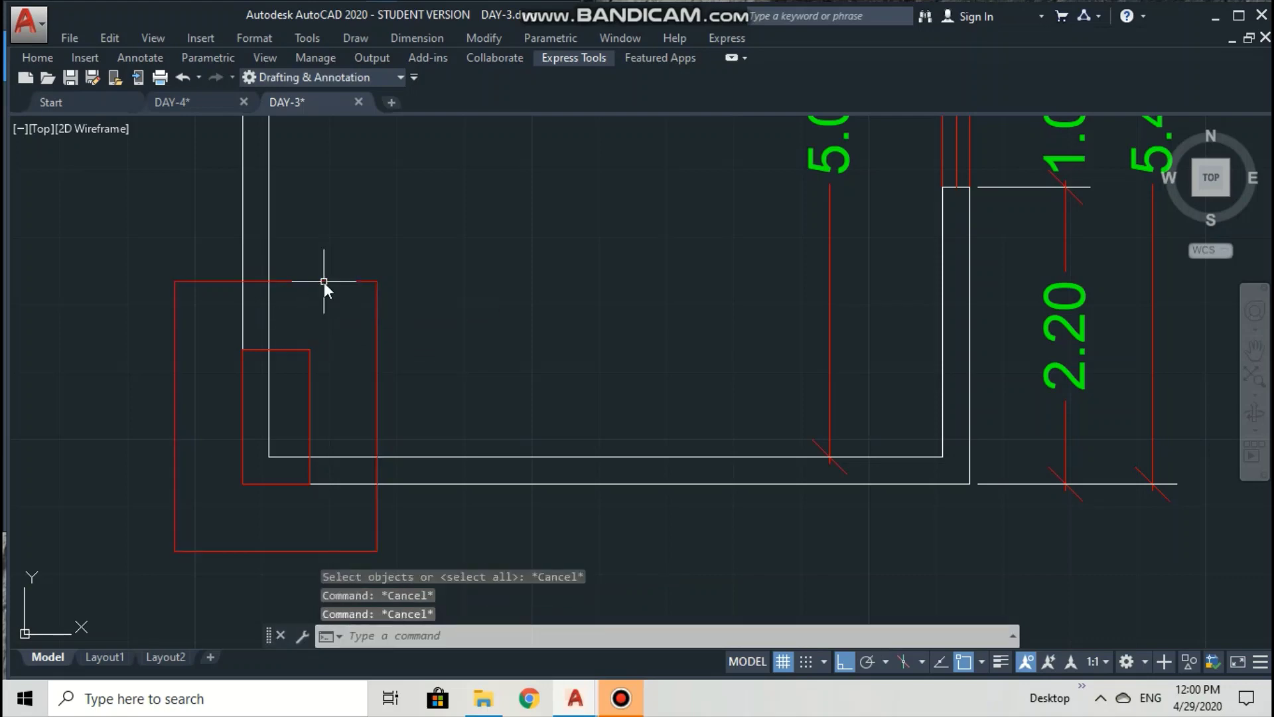
pyautogui.write('TR')
pyautogui.press('Return')
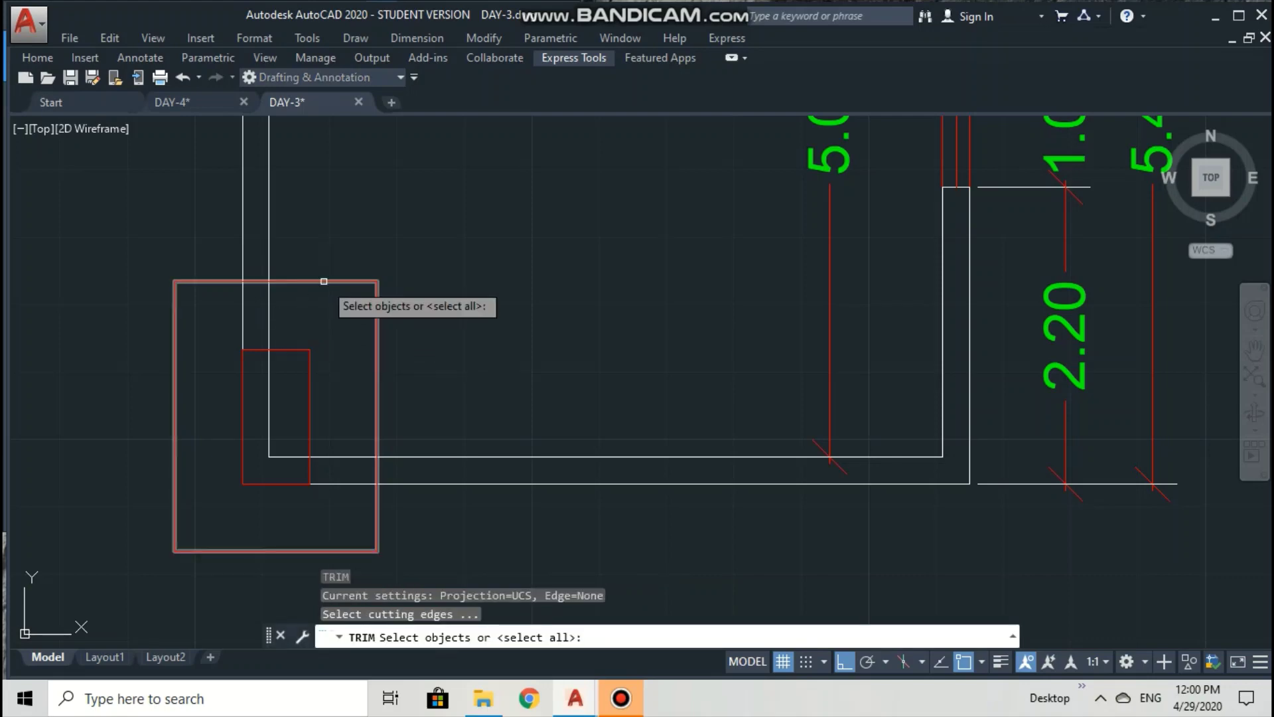
pyautogui.click(324, 281)
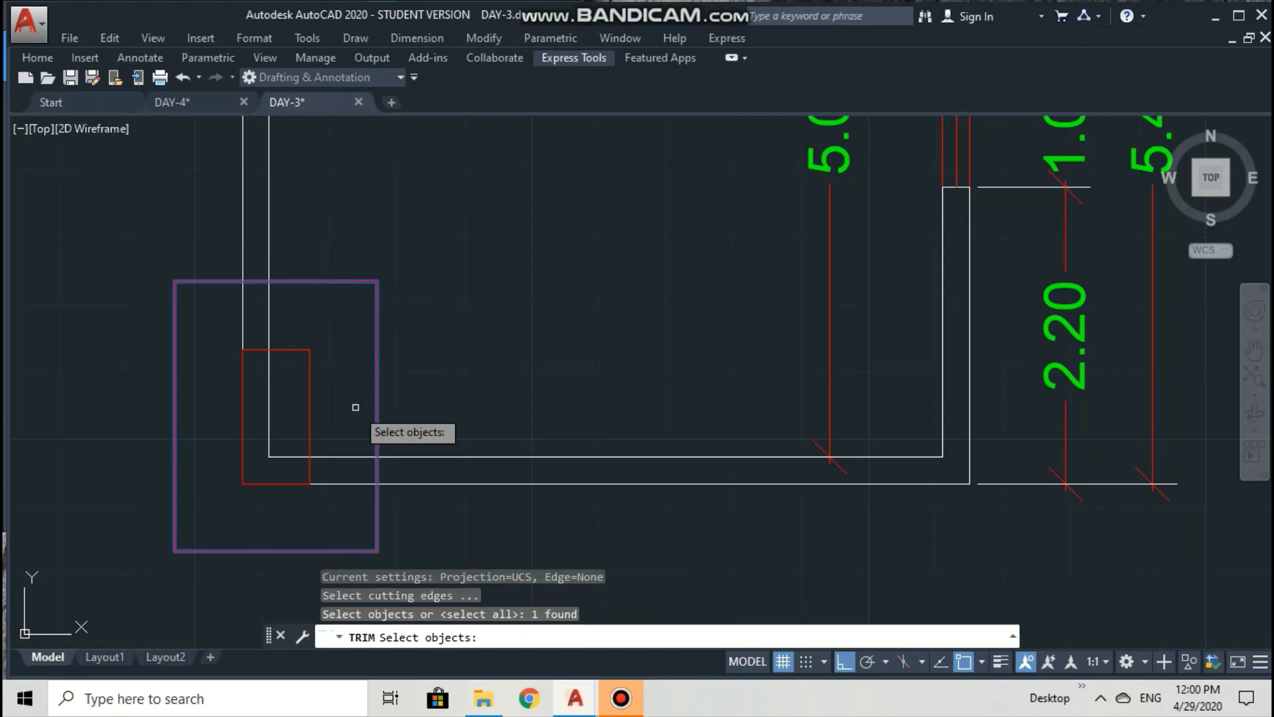
pyautogui.press('Return')
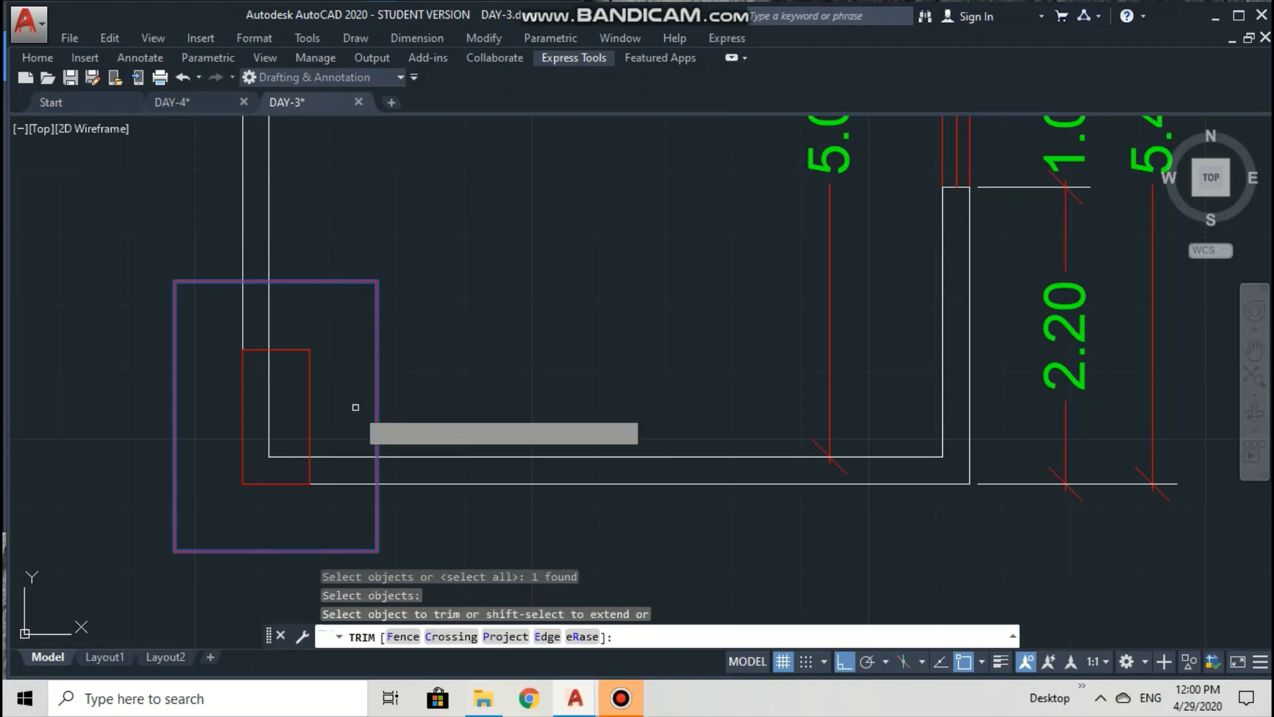
pyautogui.click(346, 458)
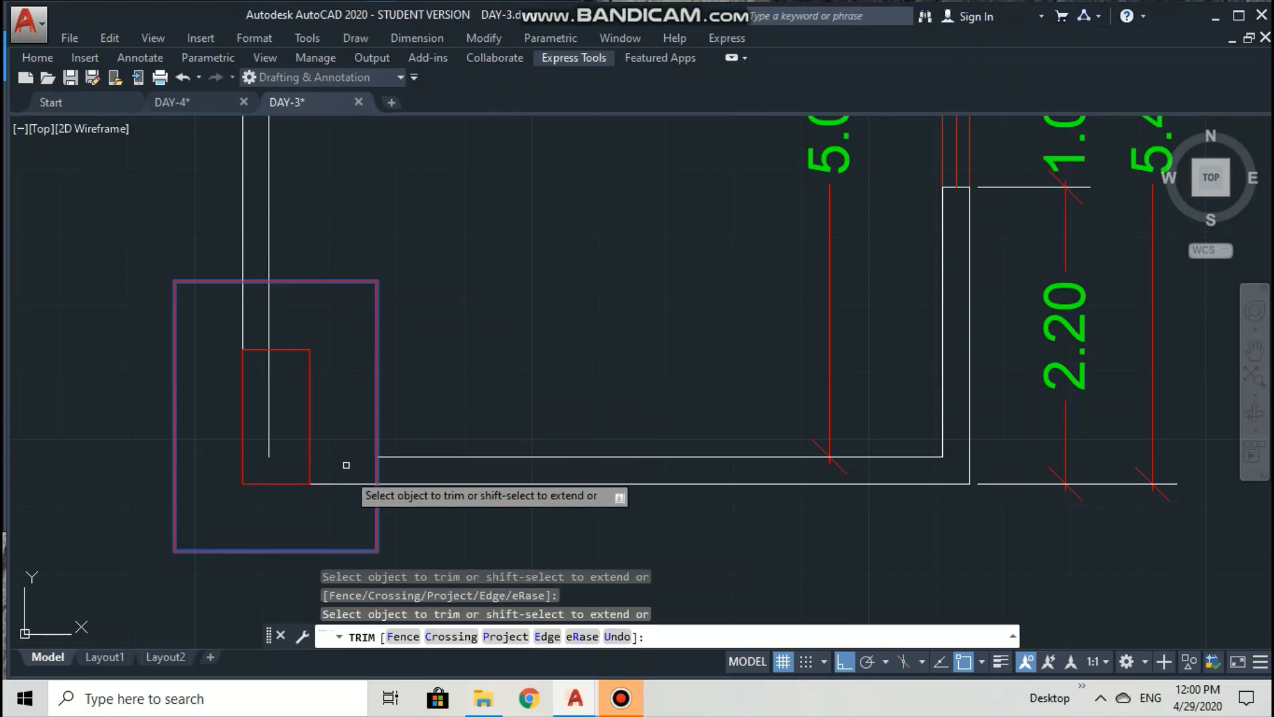
pyautogui.click(346, 482)
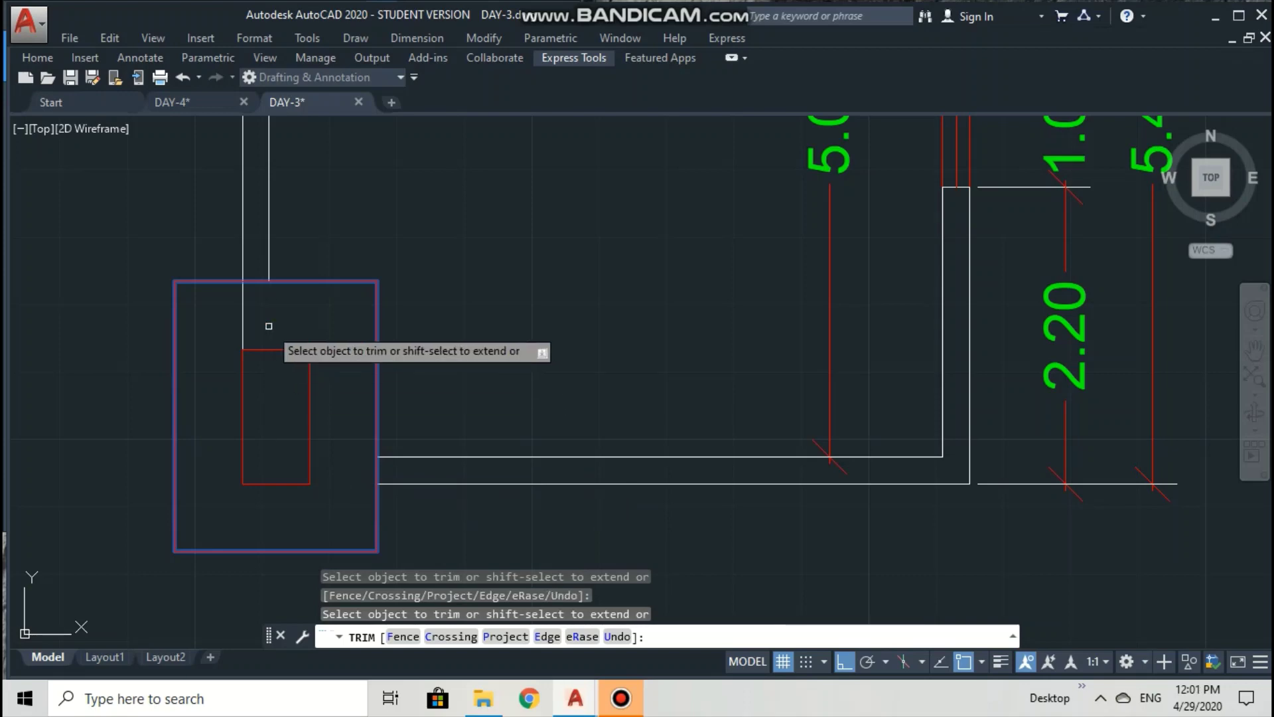
pyautogui.click(243, 327)
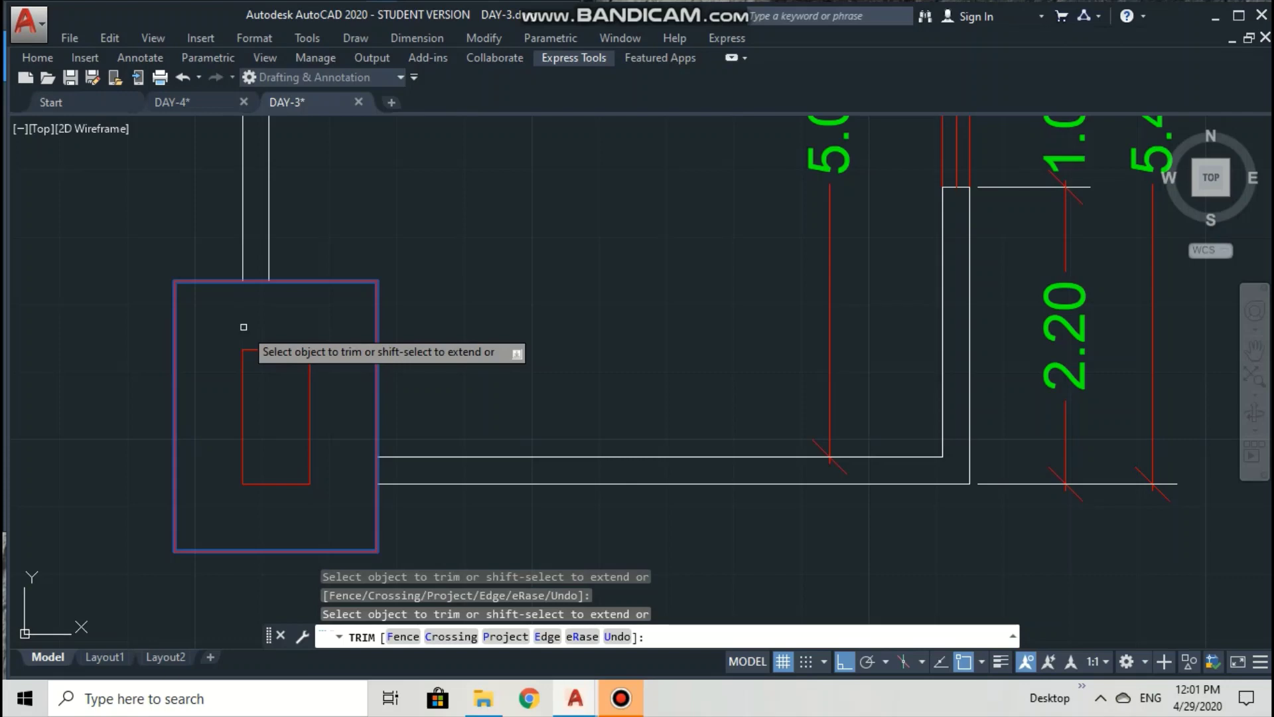
pyautogui.press('Return')
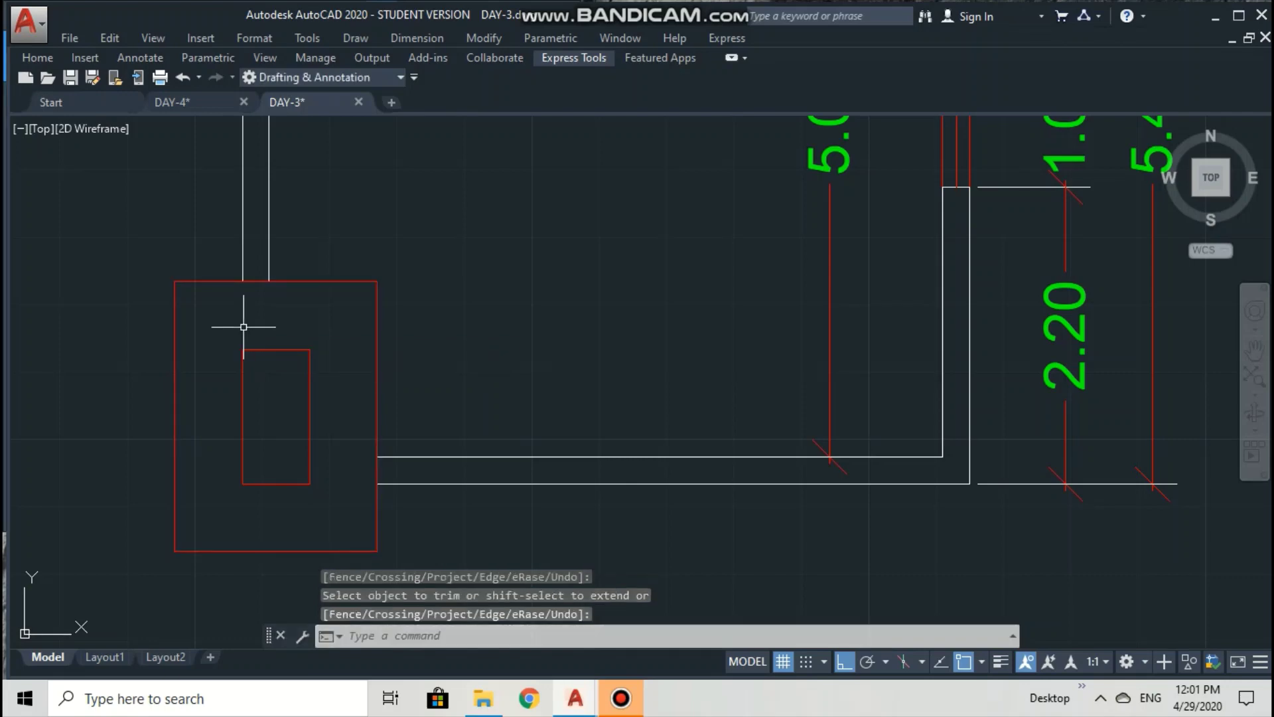
# Erase the larger outer red rectangle, keeping the small red column.
pyautogui.write('e')
pyautogui.press('Return')
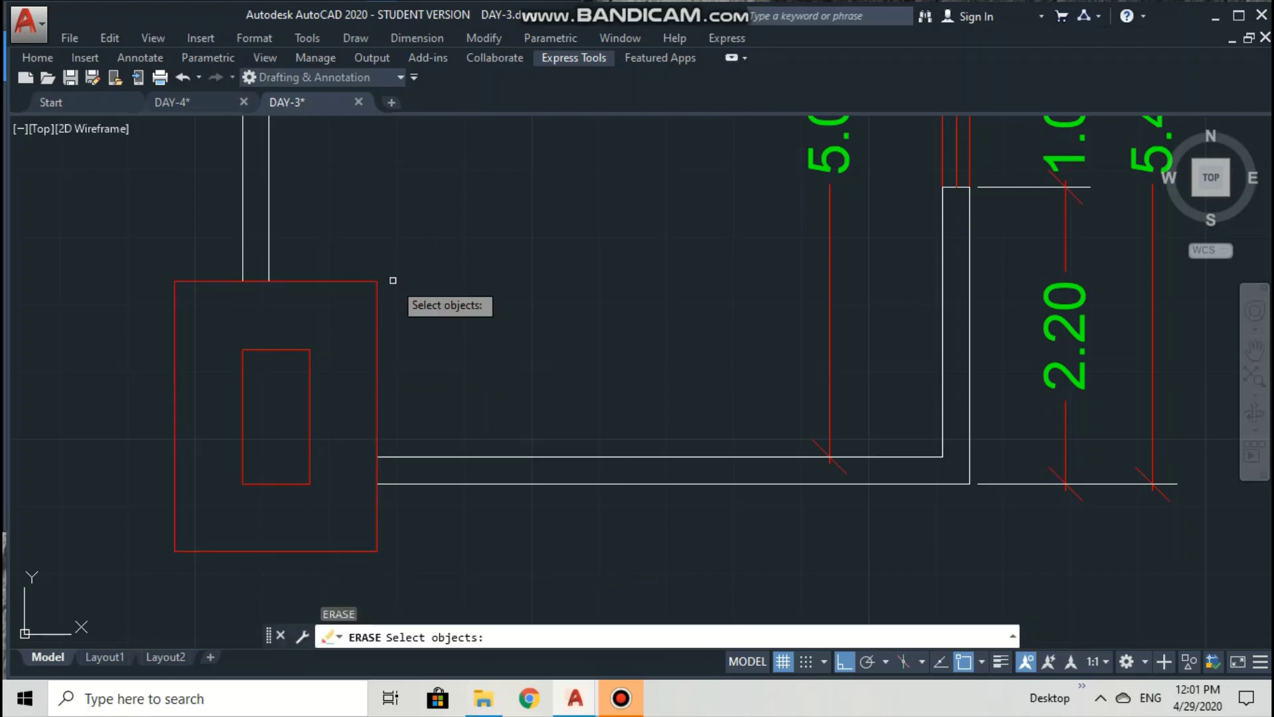
pyautogui.press('Escape')
pyautogui.press('Escape')
pyautogui.press('Return')
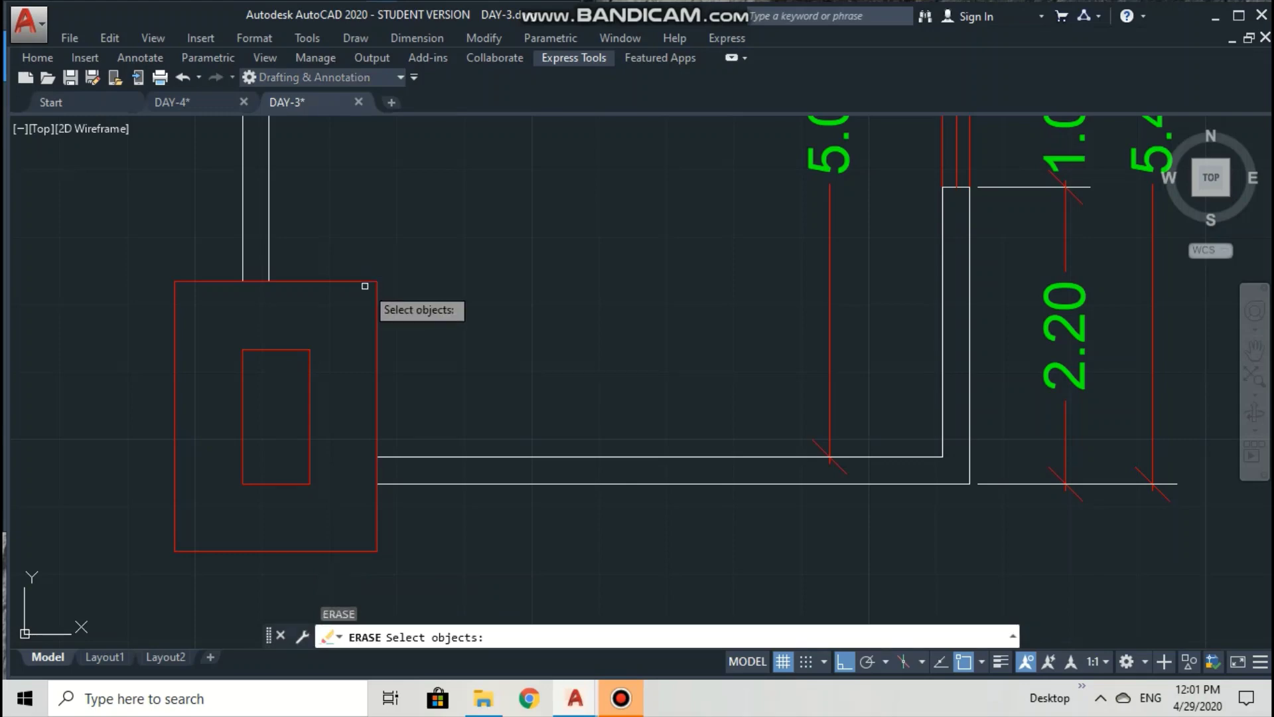
pyautogui.click(372, 281)
pyautogui.press('Return')
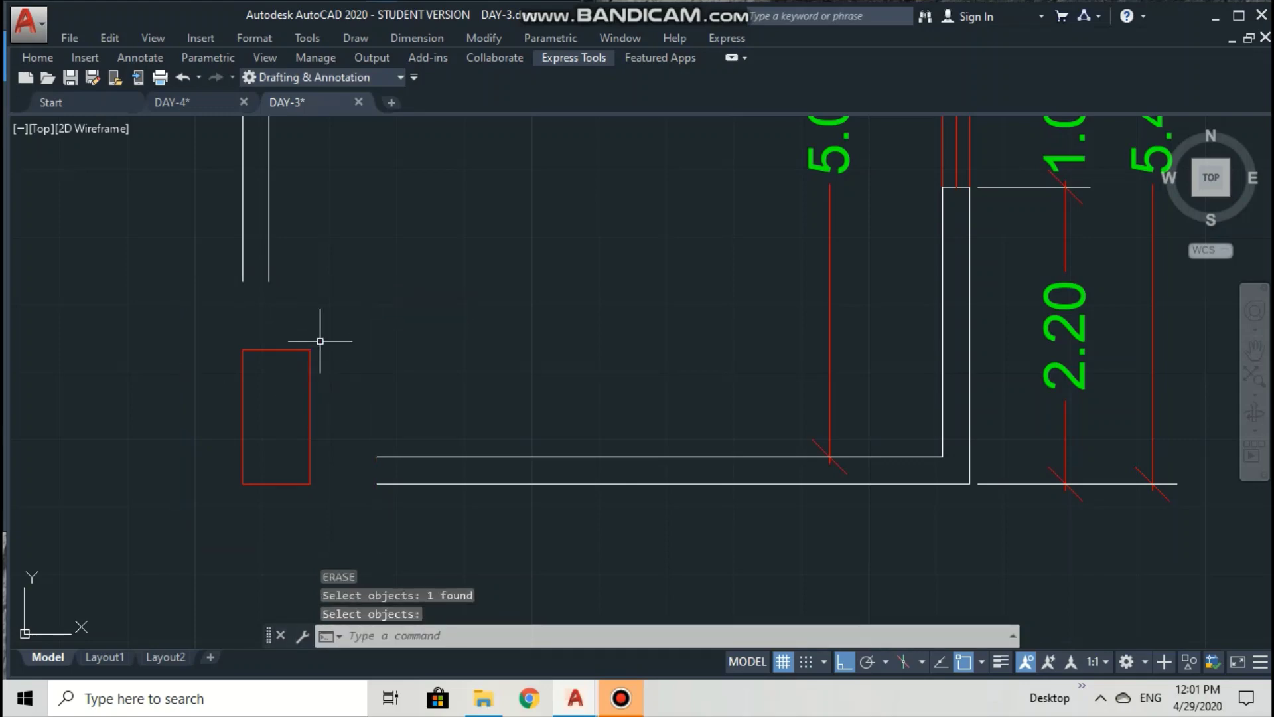
# Extend the upper horizontal wall line to the small red rectangle.
pyautogui.write('ex')
pyautogui.press('Return')
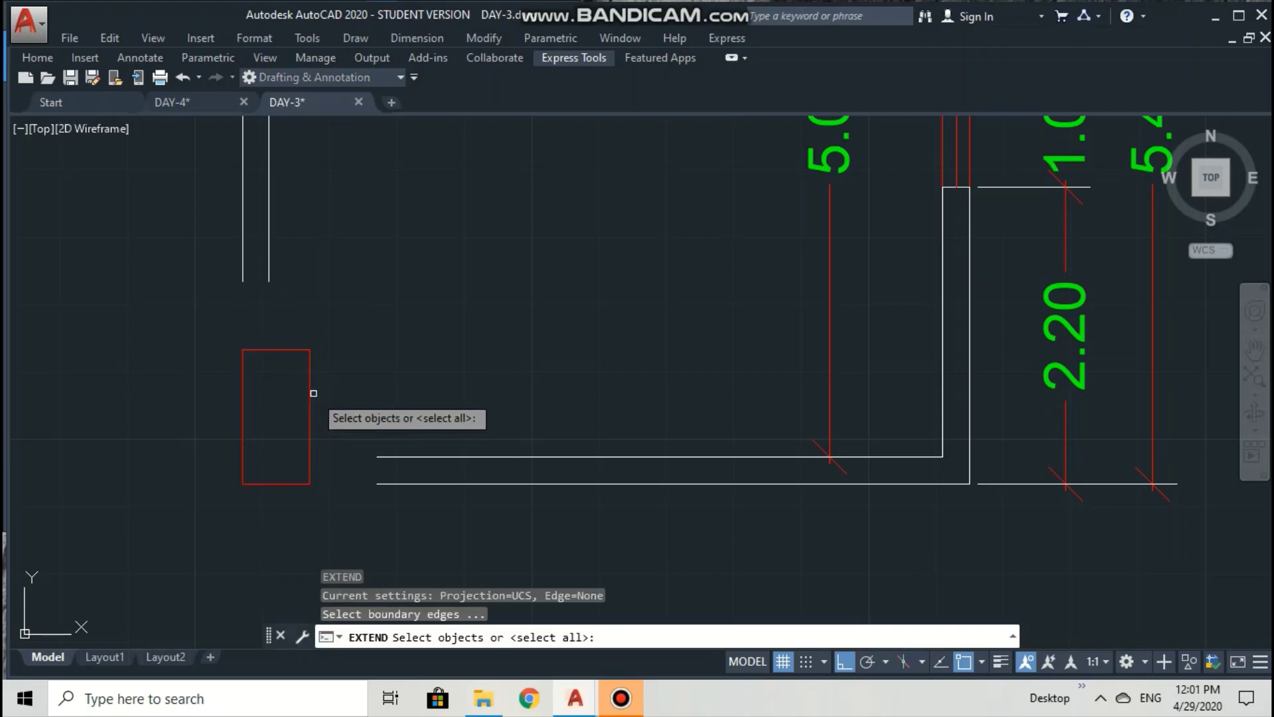
pyautogui.click(311, 395)
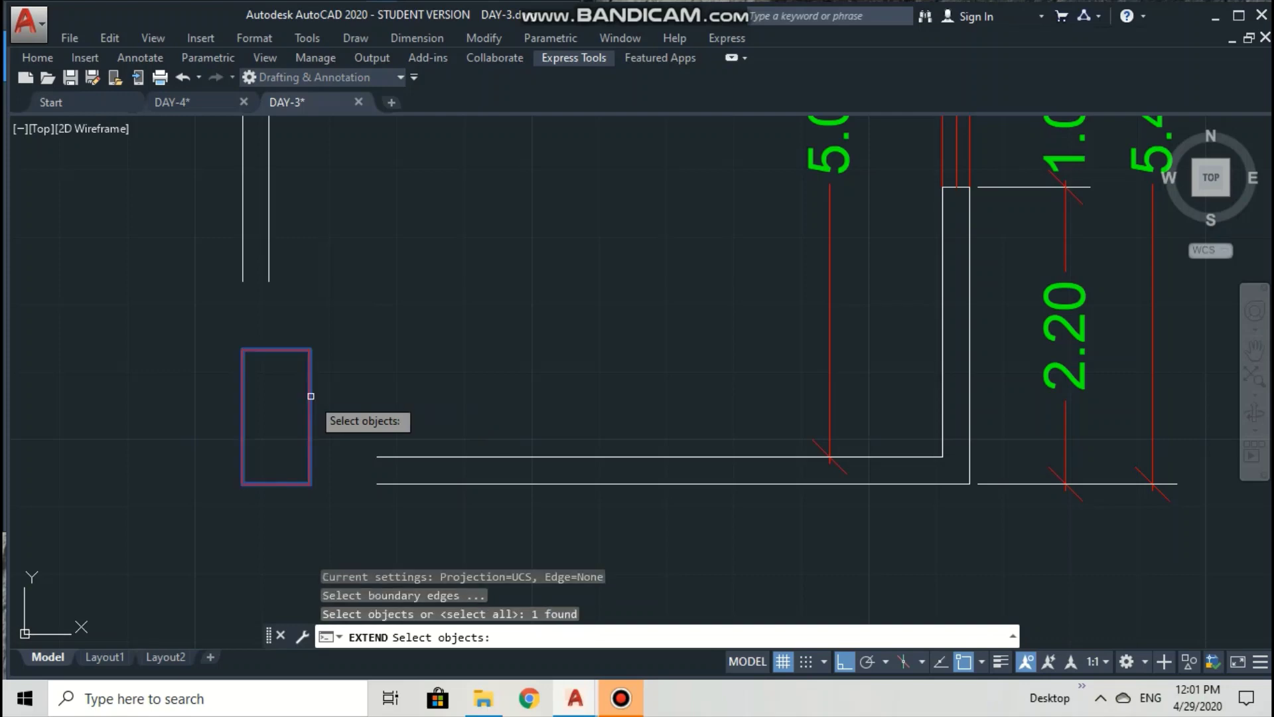
pyautogui.press('Return')
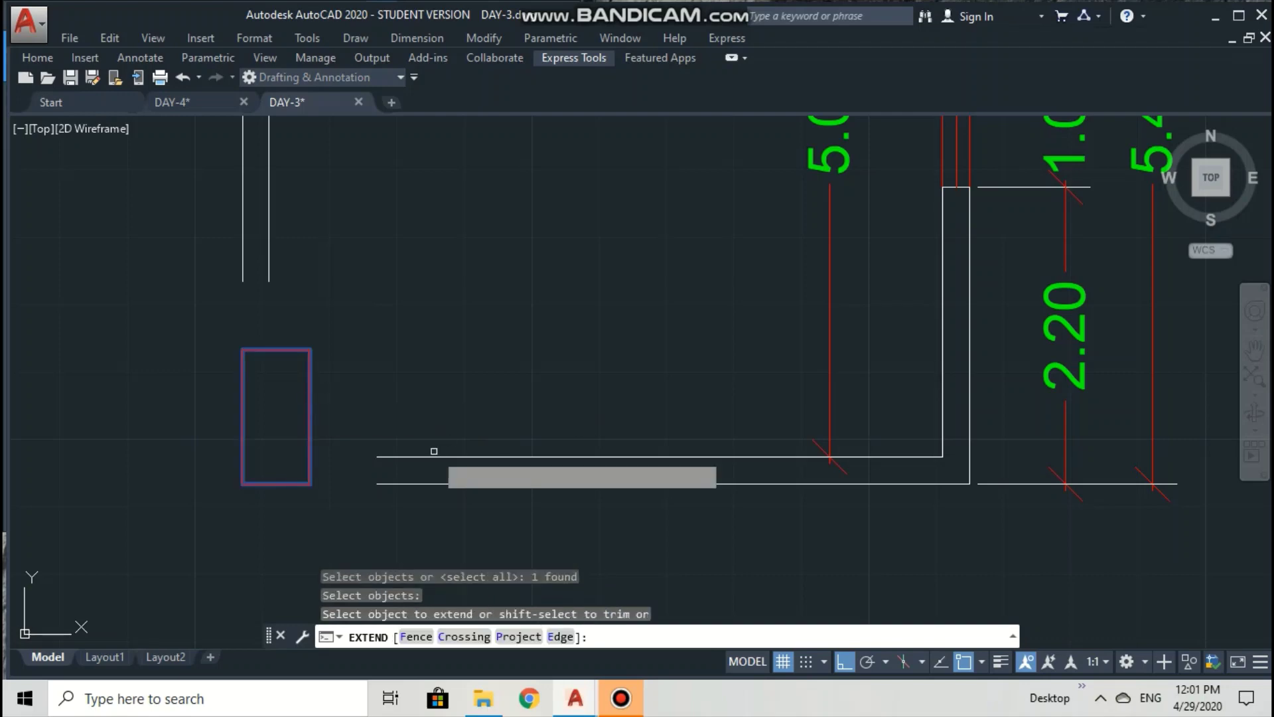
pyautogui.click(471, 456)
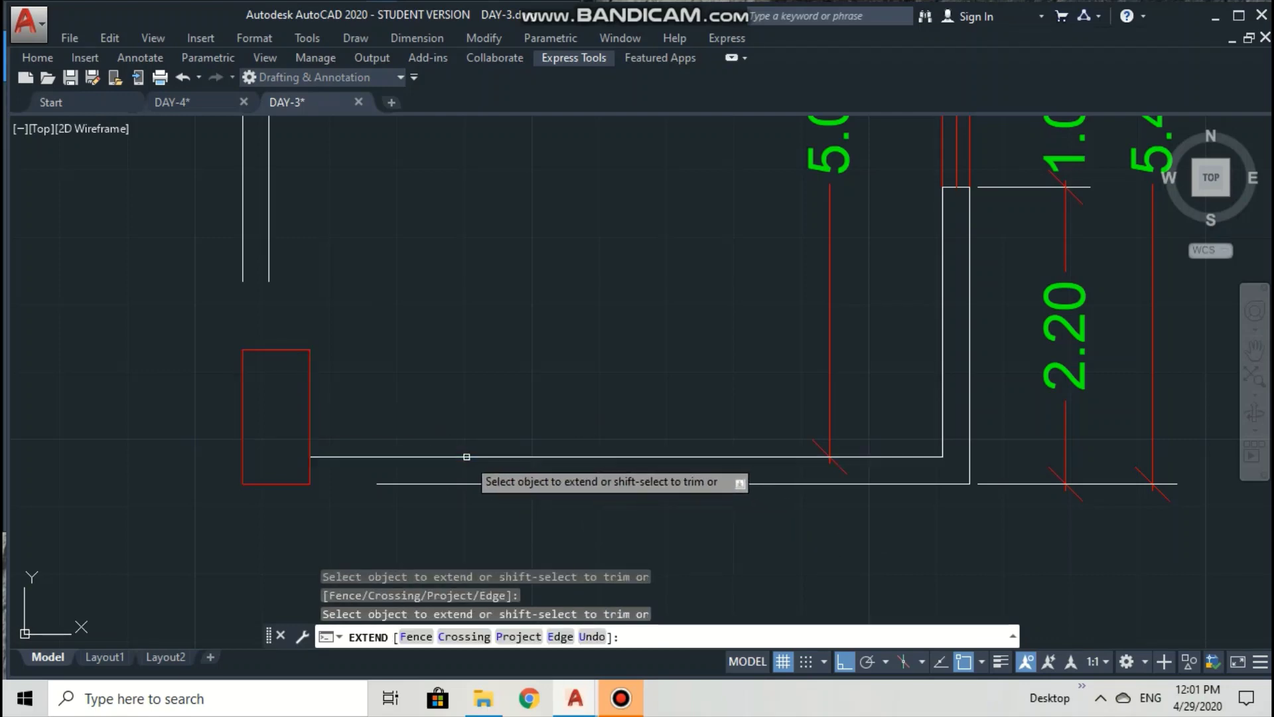
pyautogui.click(443, 470)
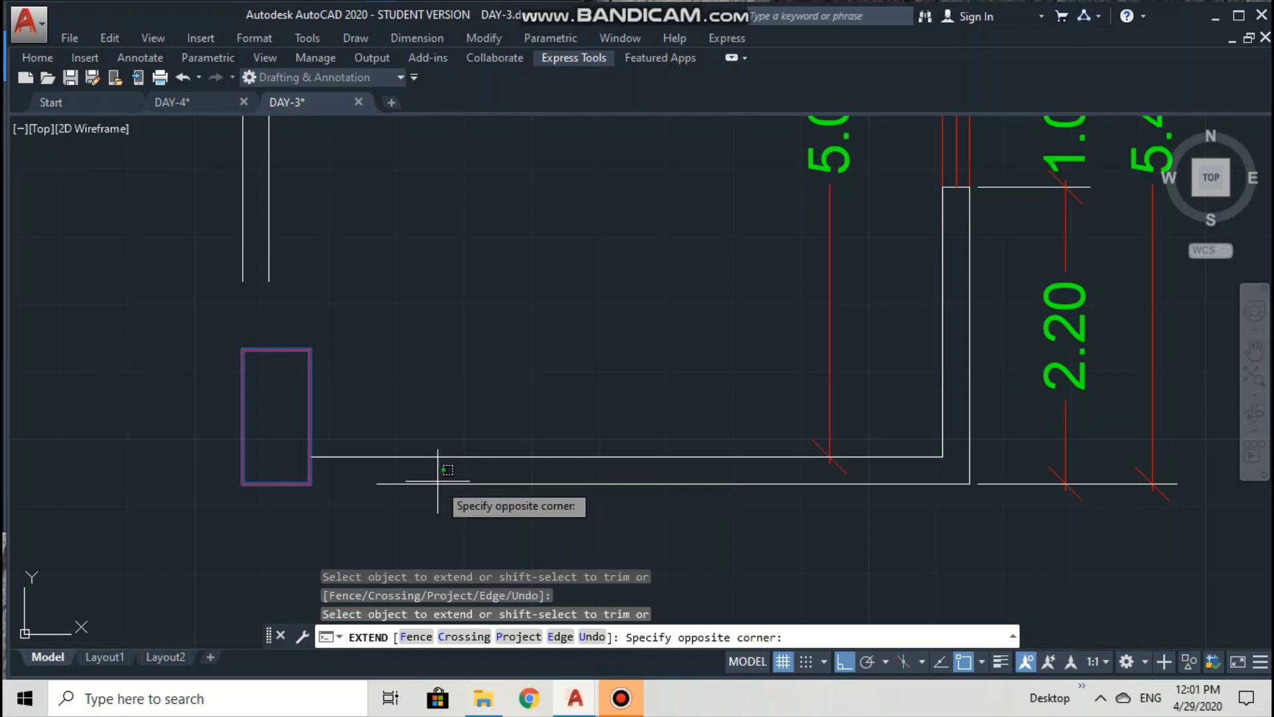
pyautogui.press('Escape')
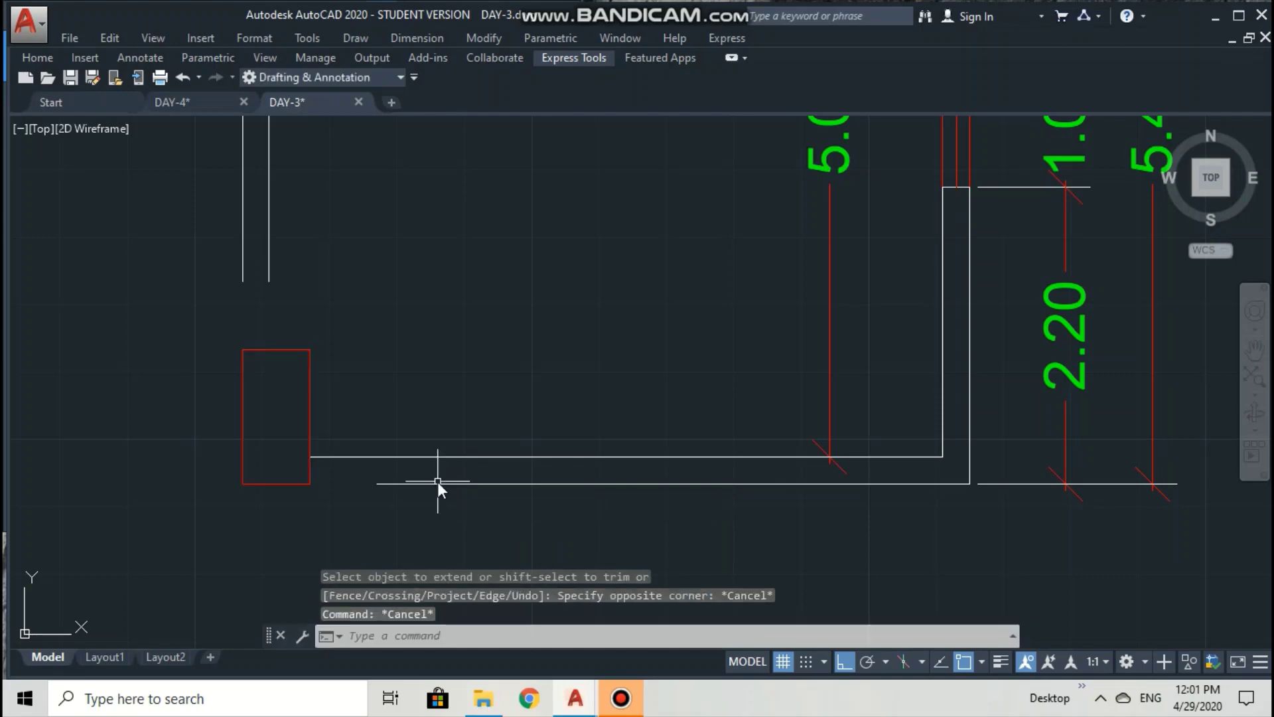
# Rerun EXTEND with the small red rectangle as the boundary.
pyautogui.write('ex')
pyautogui.press('Return')
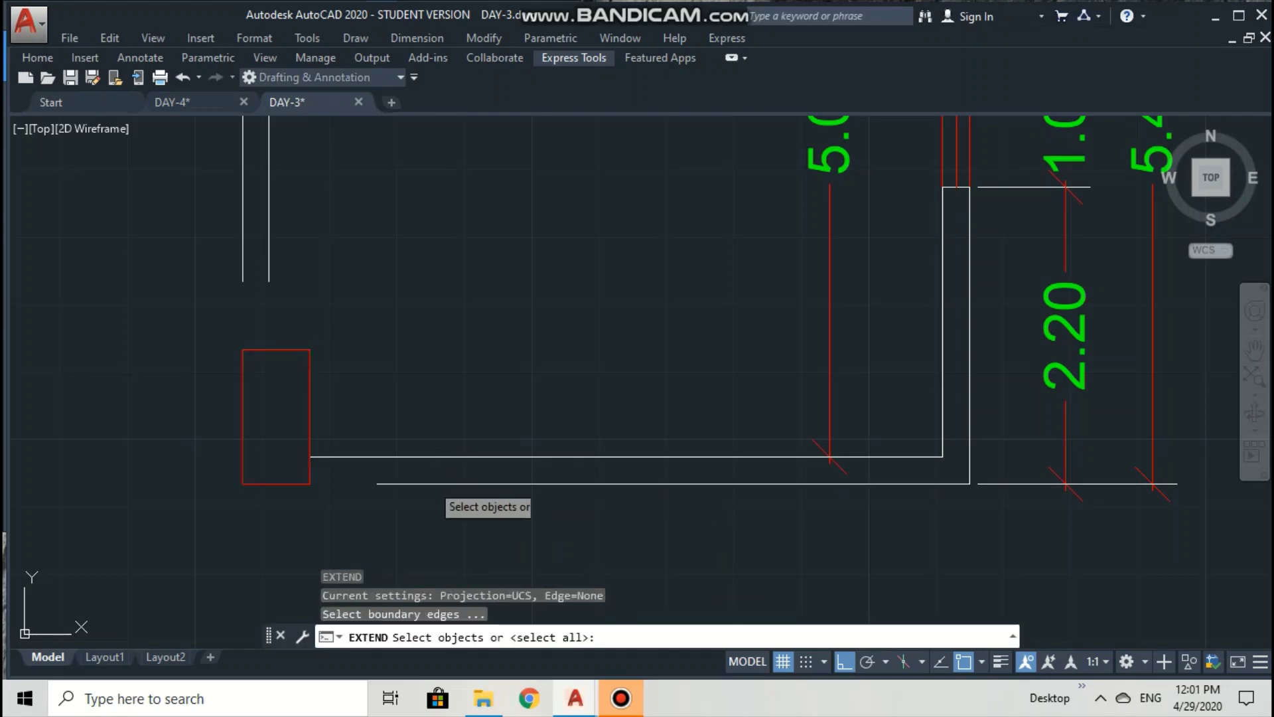
pyautogui.click(430, 483)
pyautogui.press('Escape')
pyautogui.press('Escape')
pyautogui.write('ex')
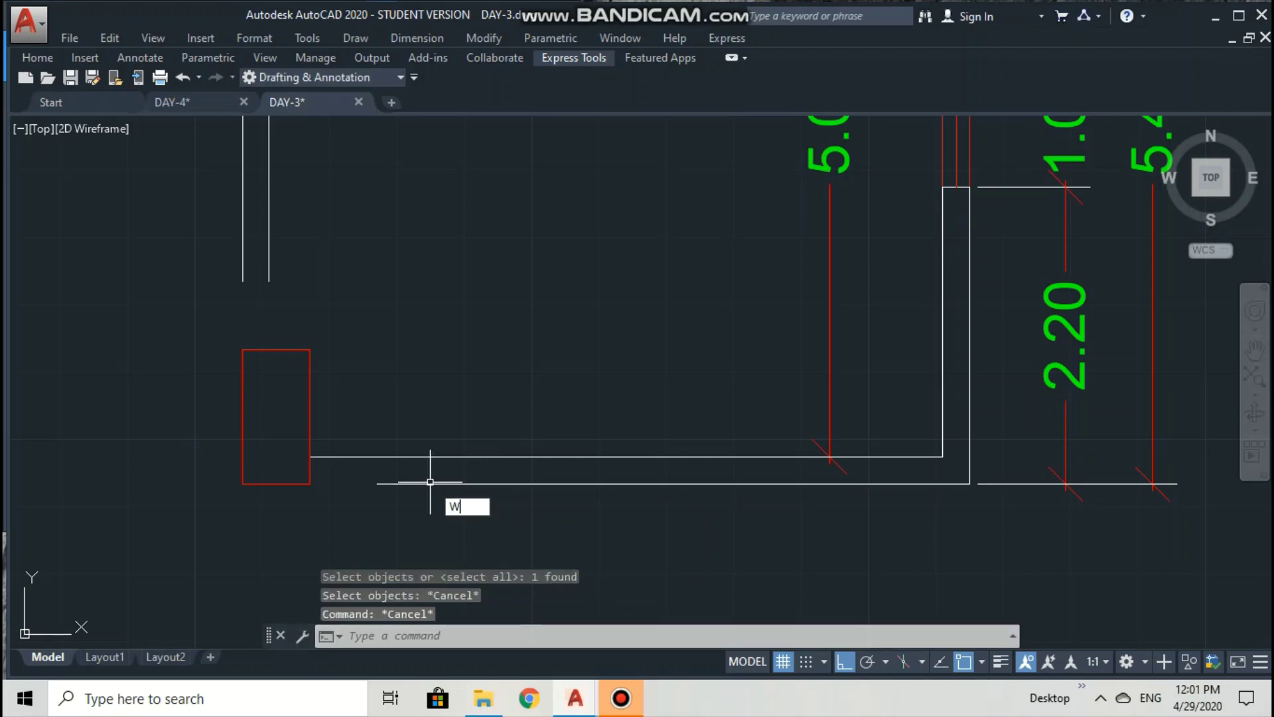
pyautogui.press('Escape')
pyautogui.write('ex')
pyautogui.press('Return')
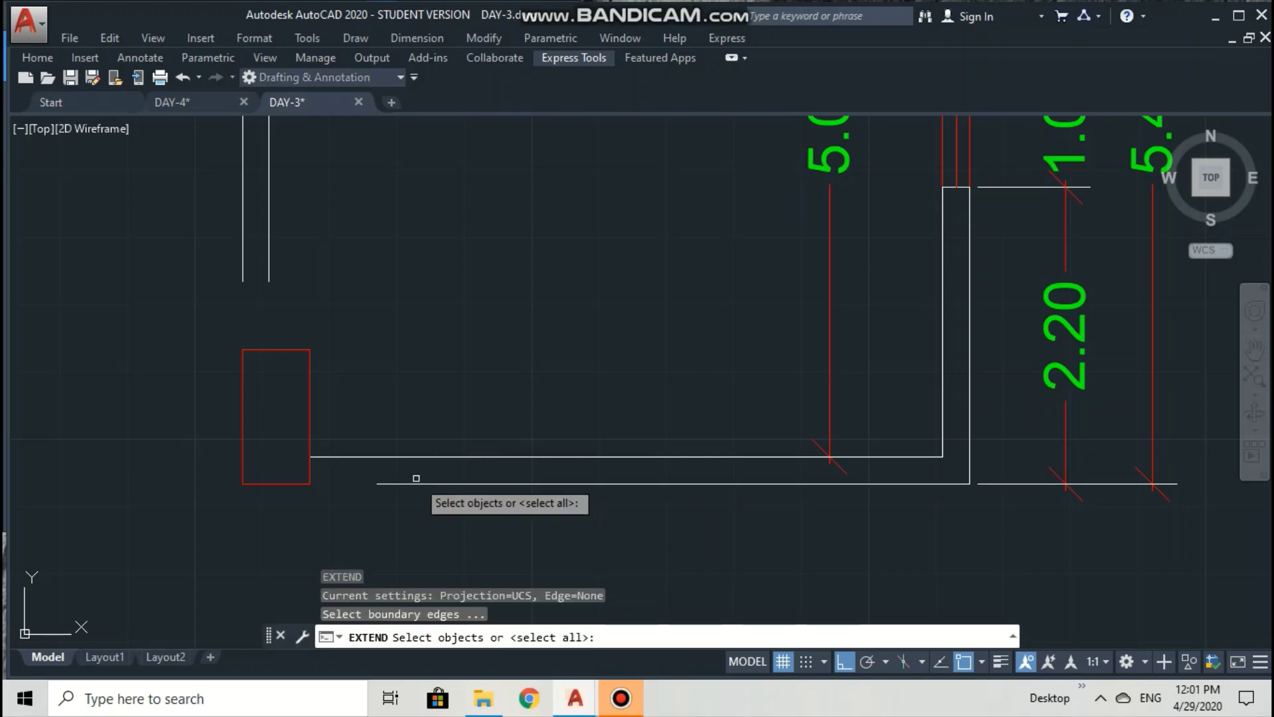
pyautogui.click(308, 427)
pyautogui.press('Return')
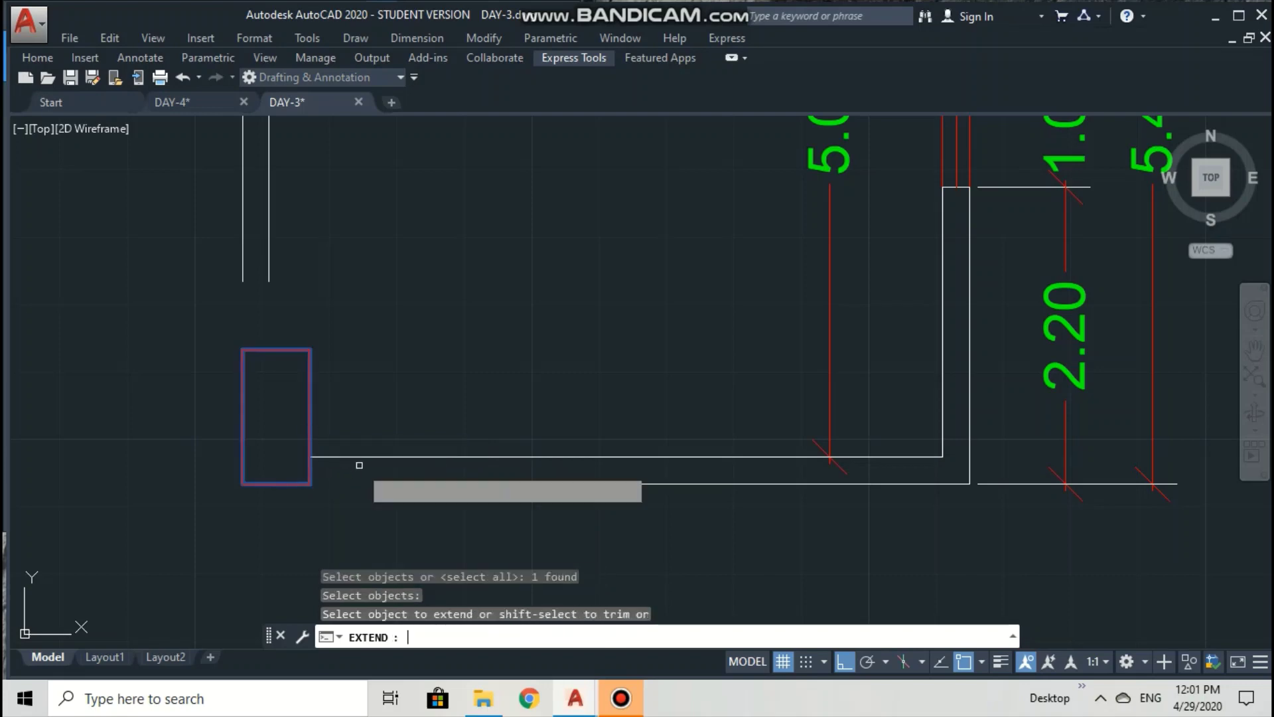
# Extend the bottom wall line and both vertical wall lines to the rectangle.
pyautogui.click(391, 482)
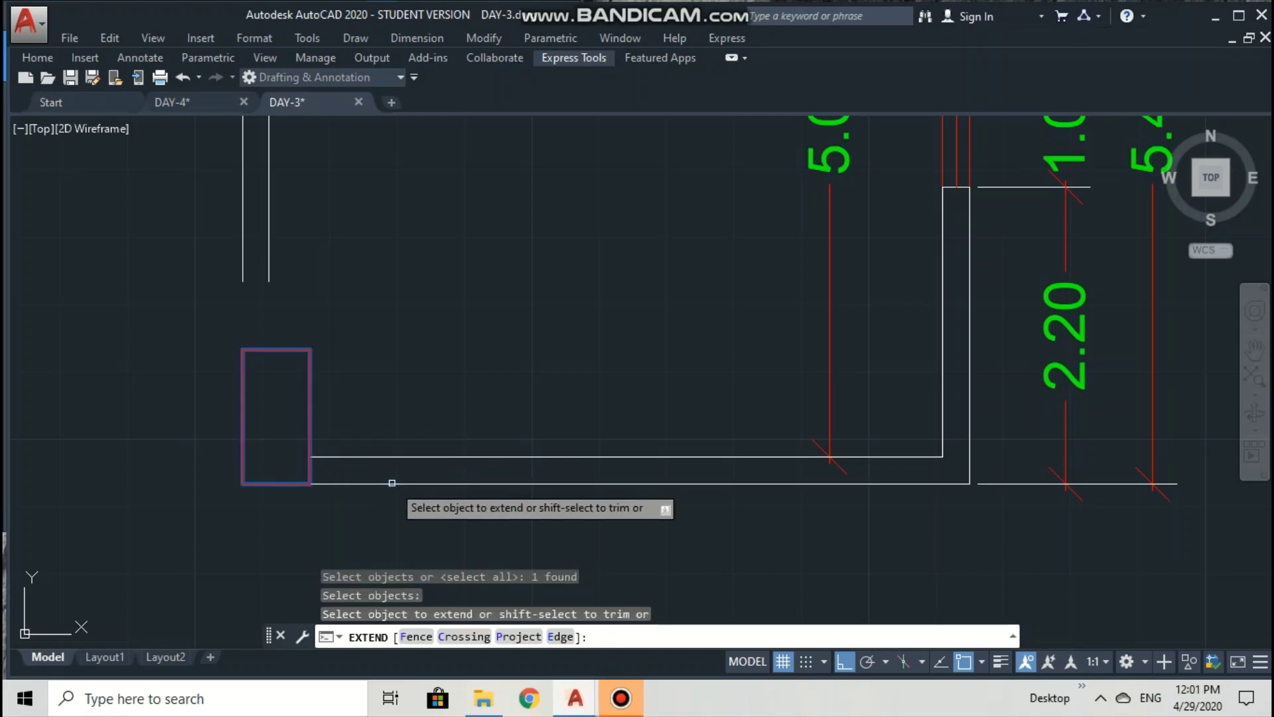
pyautogui.click(269, 254)
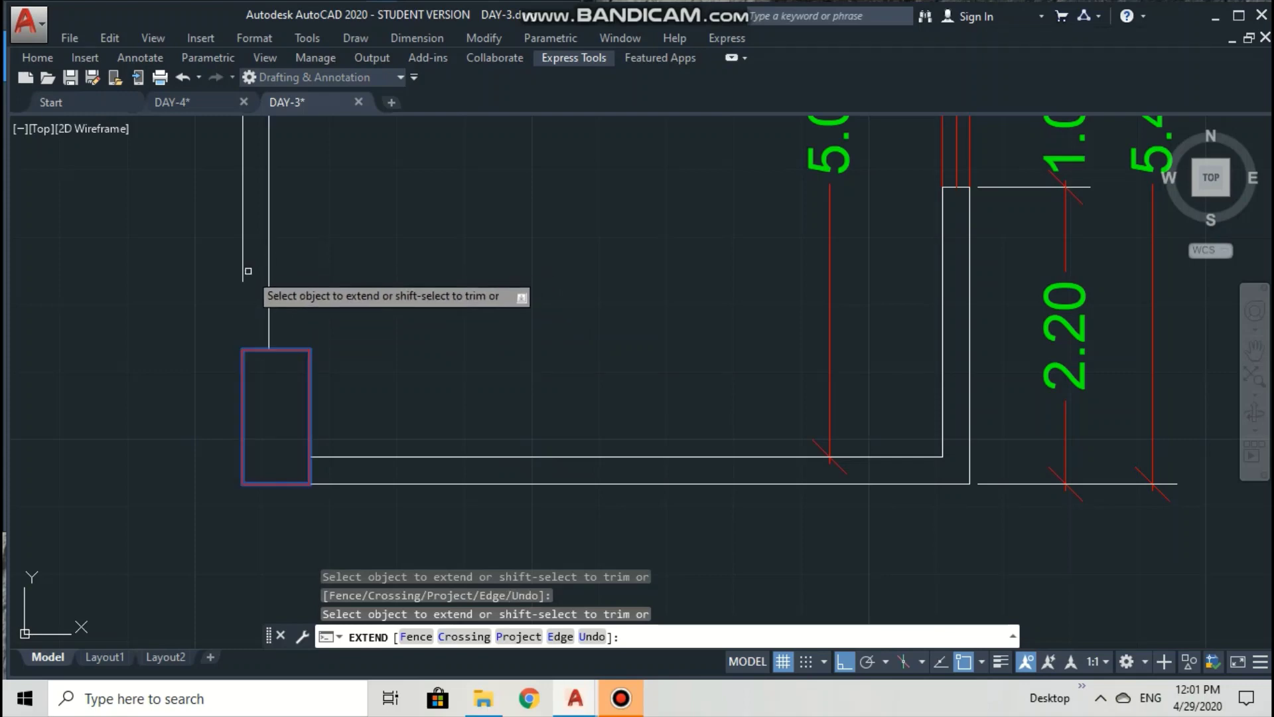
pyautogui.click(244, 276)
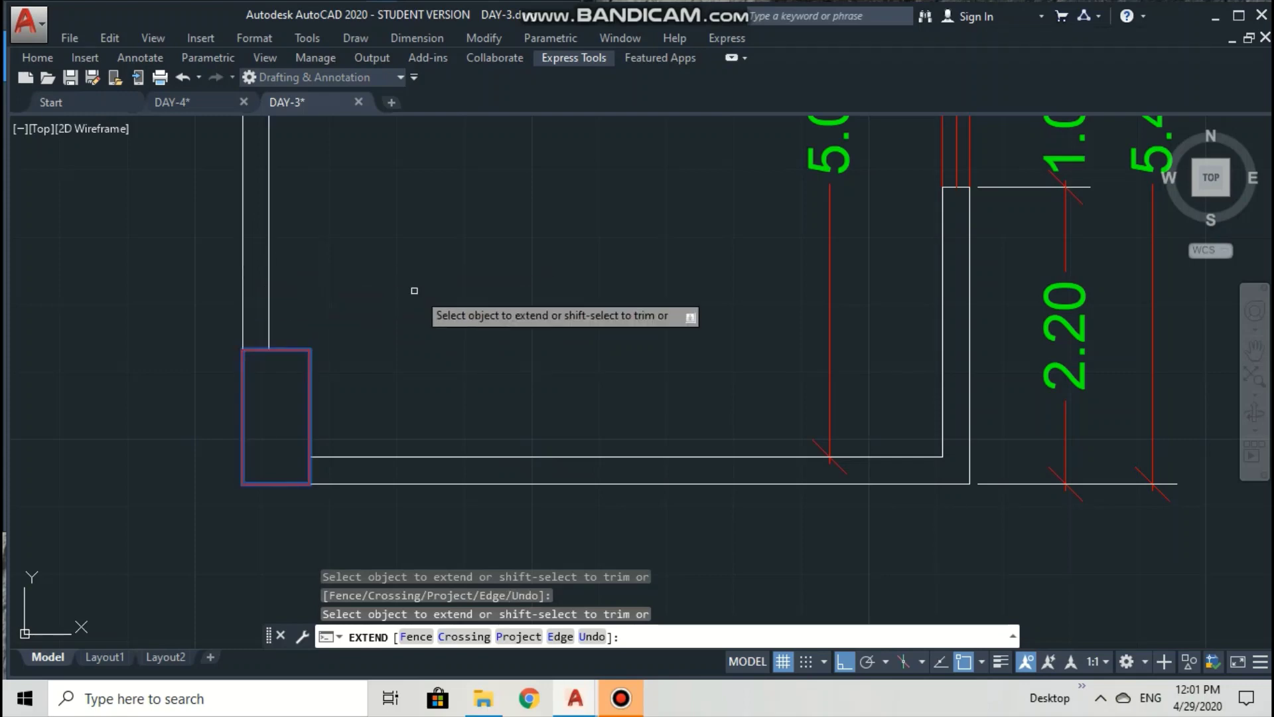
pyautogui.press('Escape')
pyautogui.press('Escape')
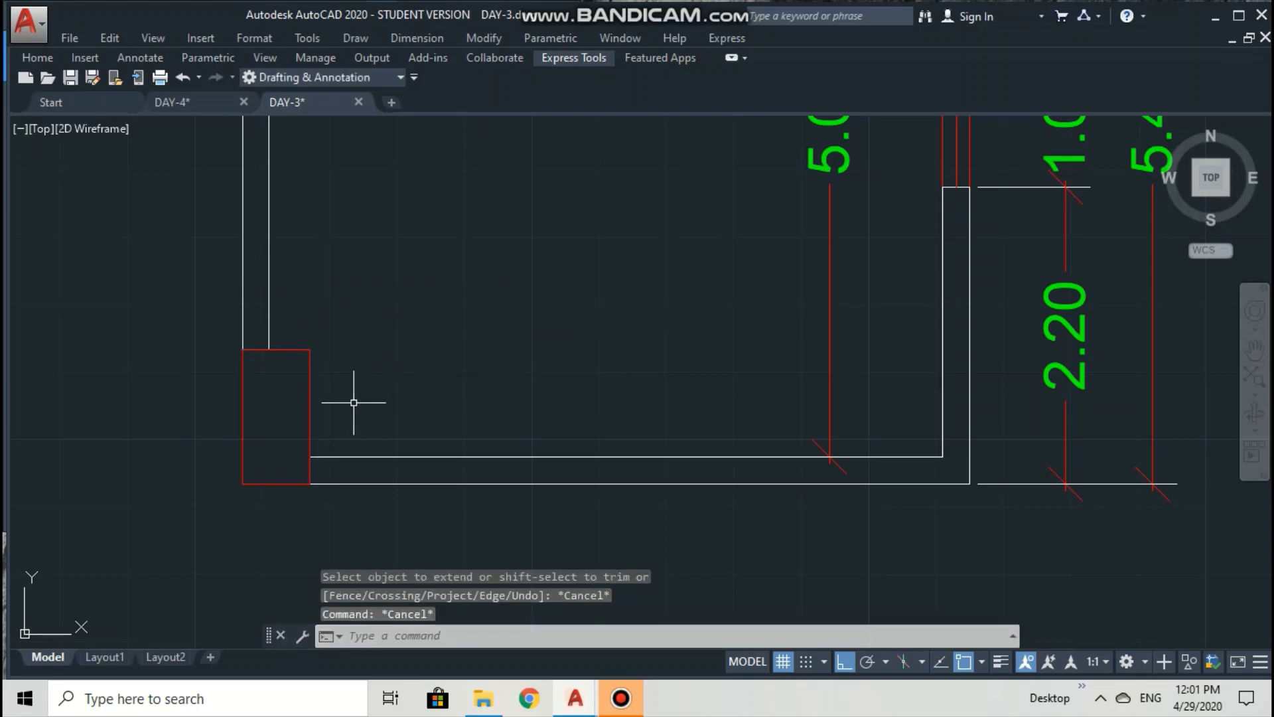
pyautogui.click(313, 405)
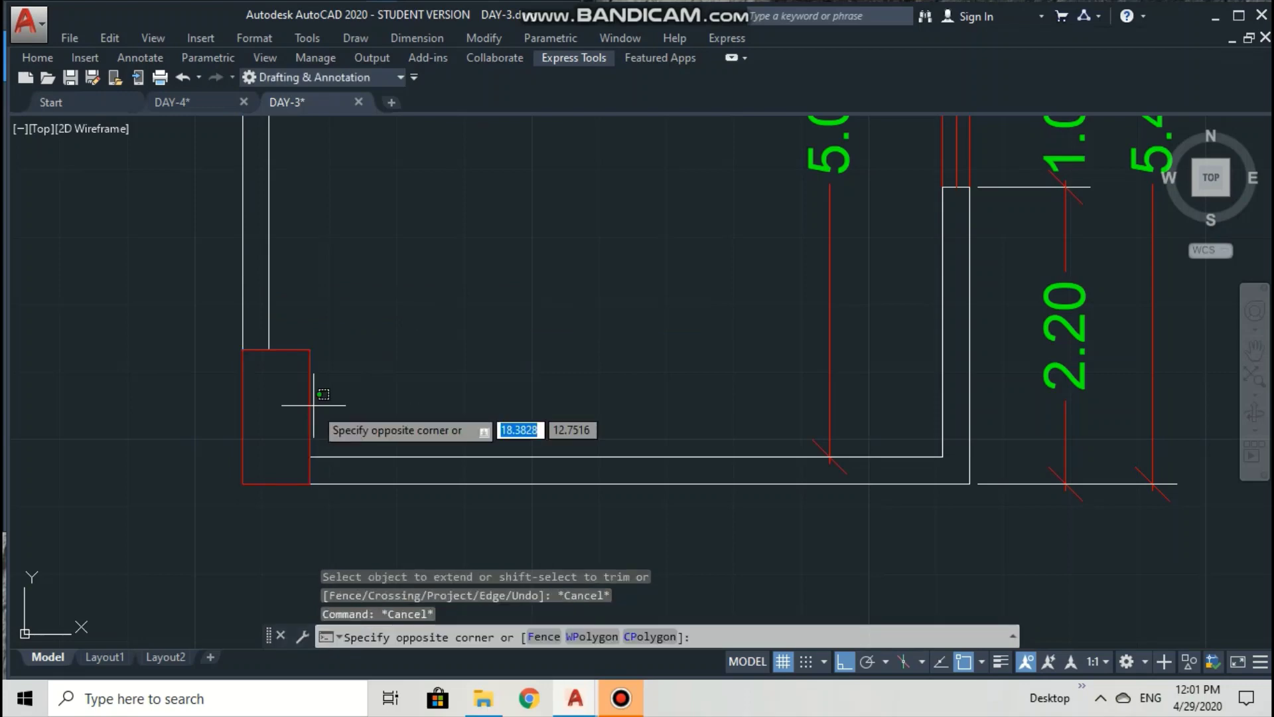
pyautogui.press('Escape')
pyautogui.press('Escape')
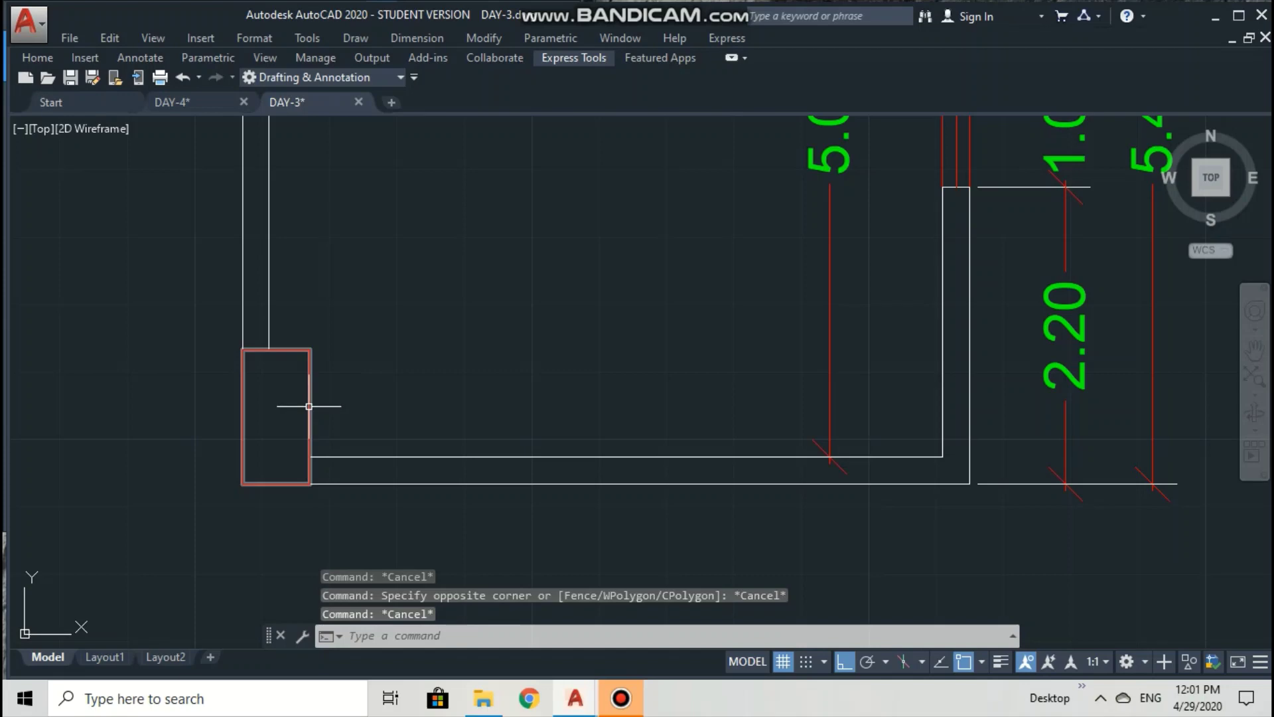
pyautogui.moveTo(308, 406)
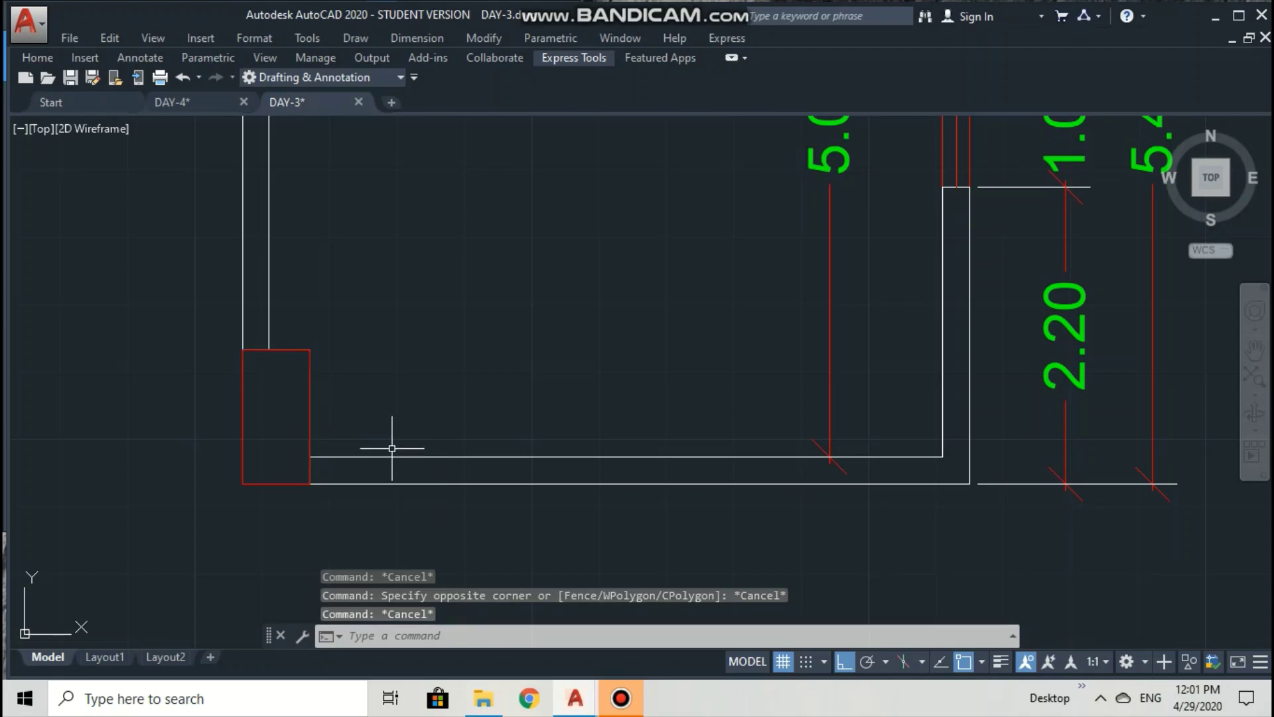
pyautogui.moveTo(270, 398)
pyautogui.mouseDown()
pyautogui.moveTo(295, 387)
pyautogui.moveTo(326, 324)
pyautogui.mouseUp()
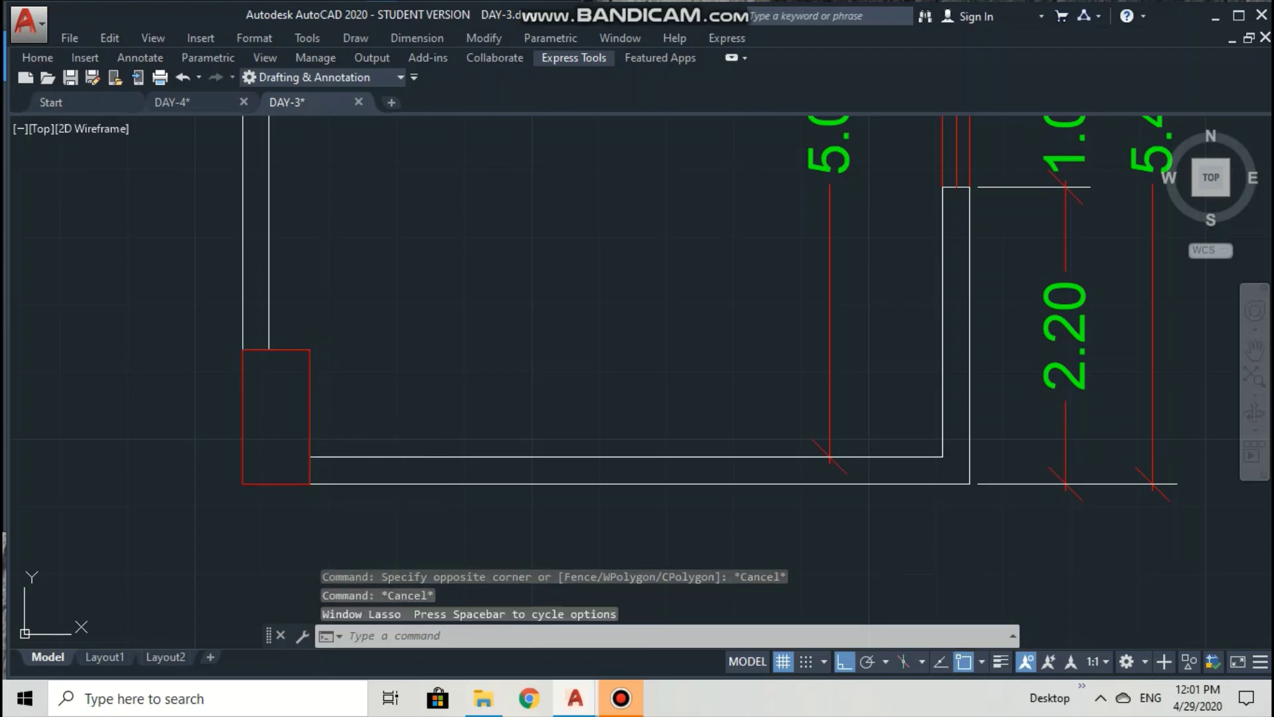
pyautogui.press('Escape')
pyautogui.press('Escape')
# Change the small red column rectangle's colour to cyan in its properties.
pyautogui.write('CH')
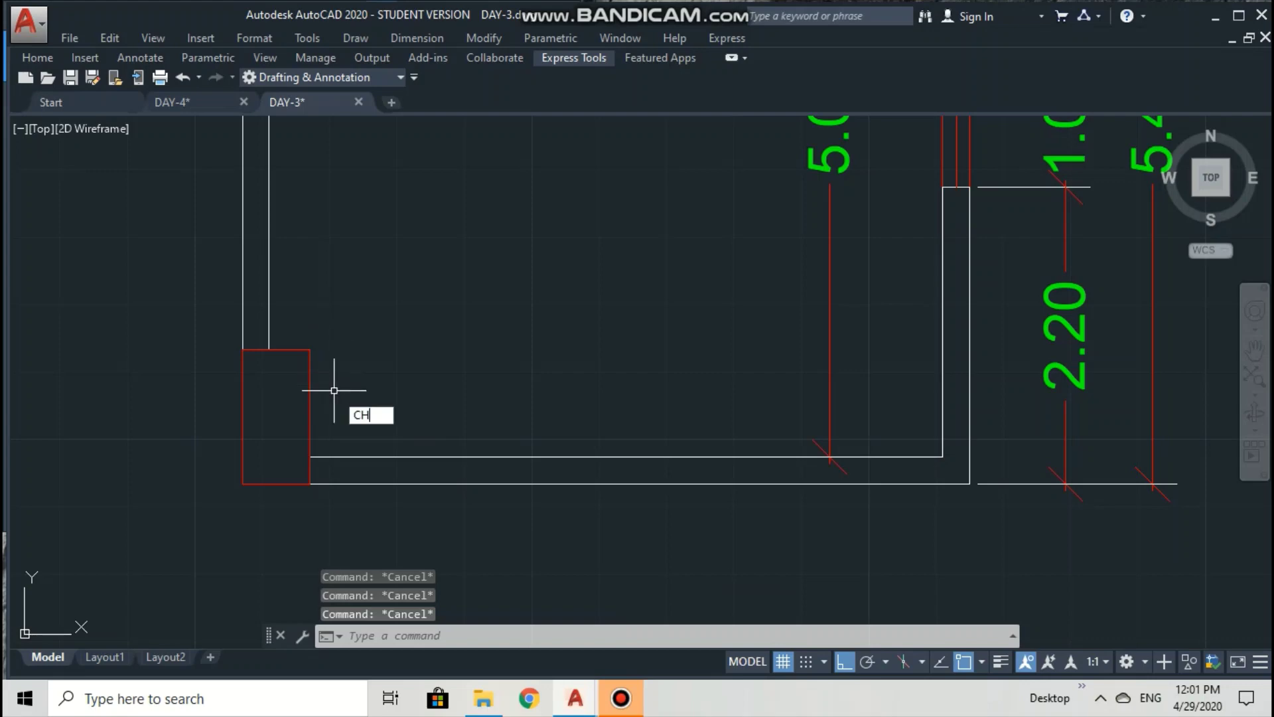
pyautogui.press('Return')
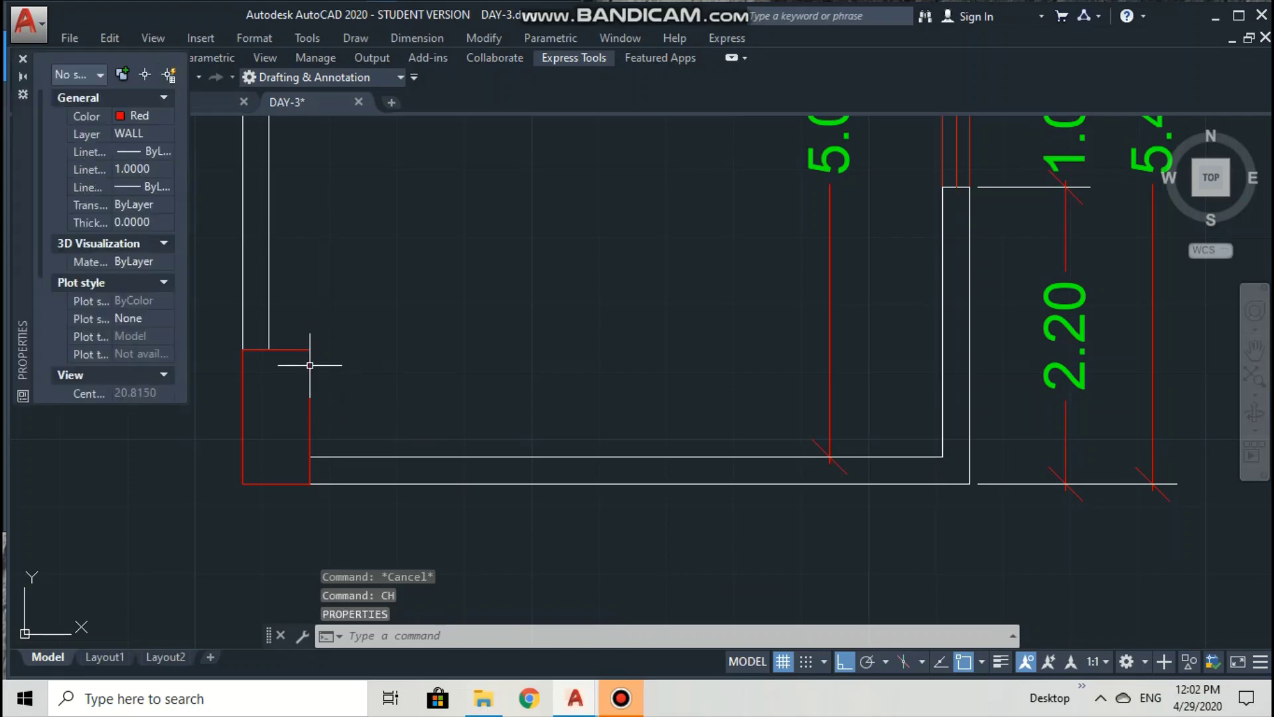
pyautogui.click(311, 349)
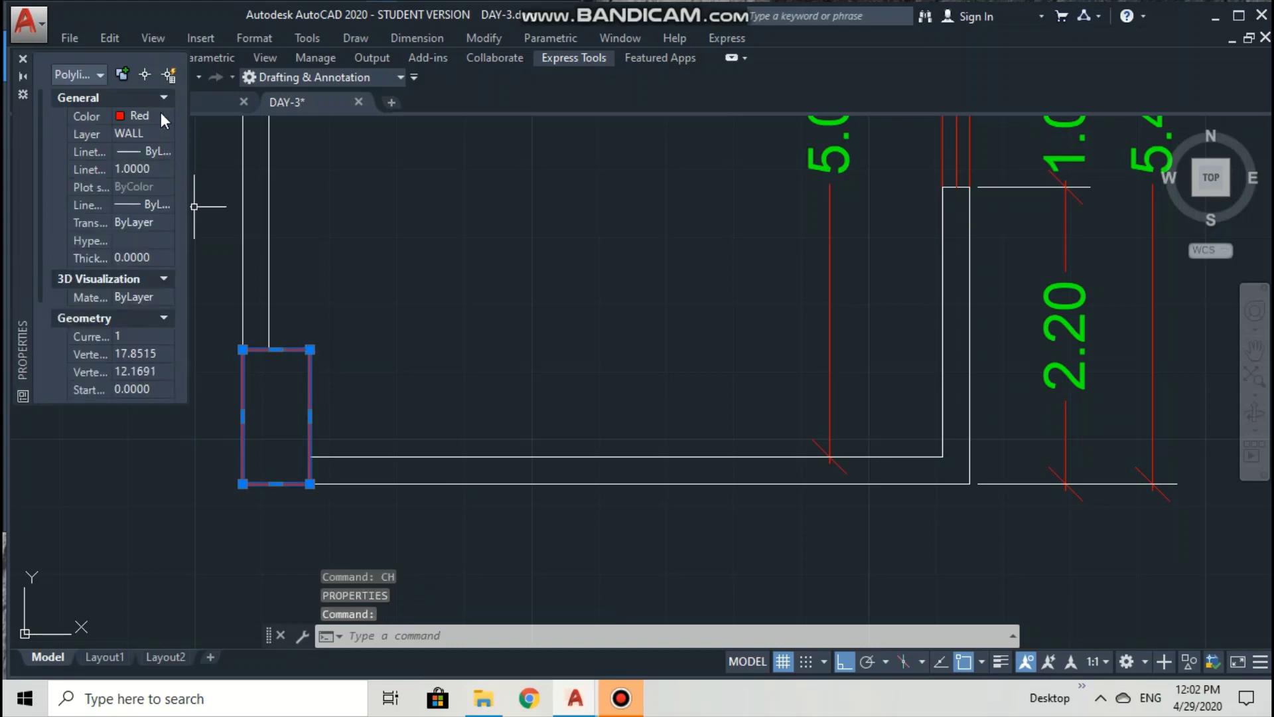
pyautogui.click(161, 115)
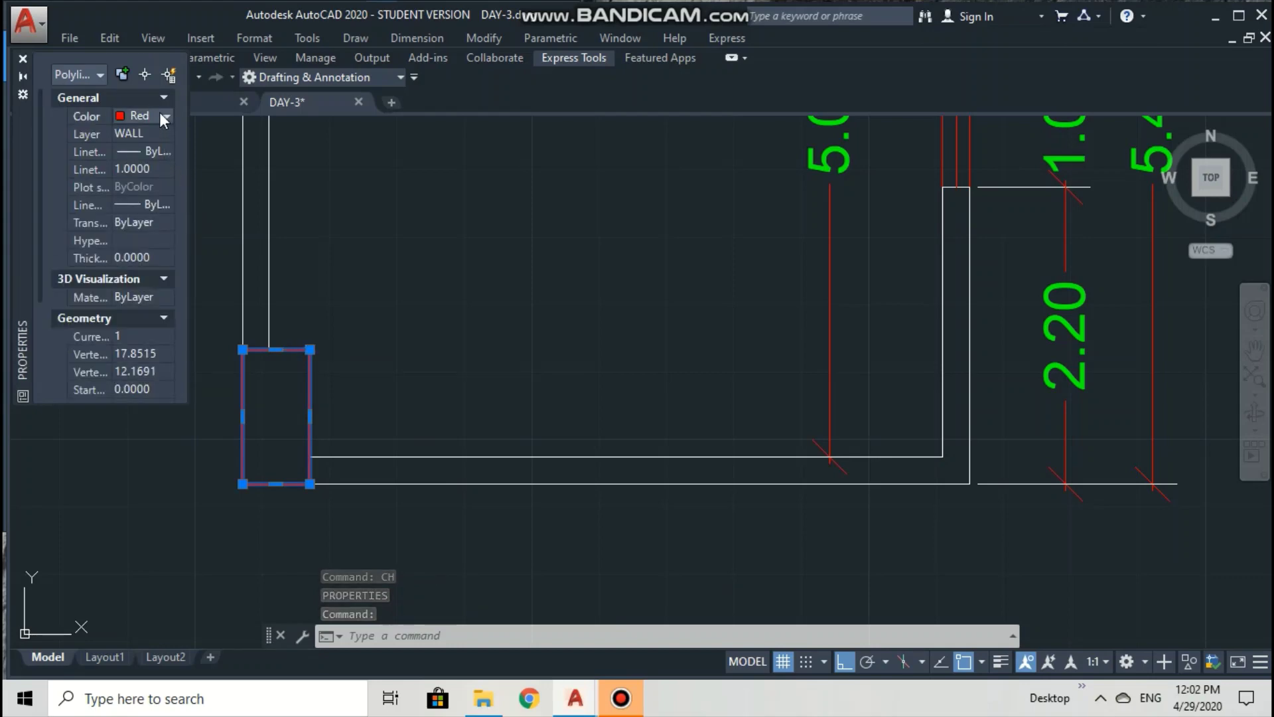
pyautogui.click(160, 115)
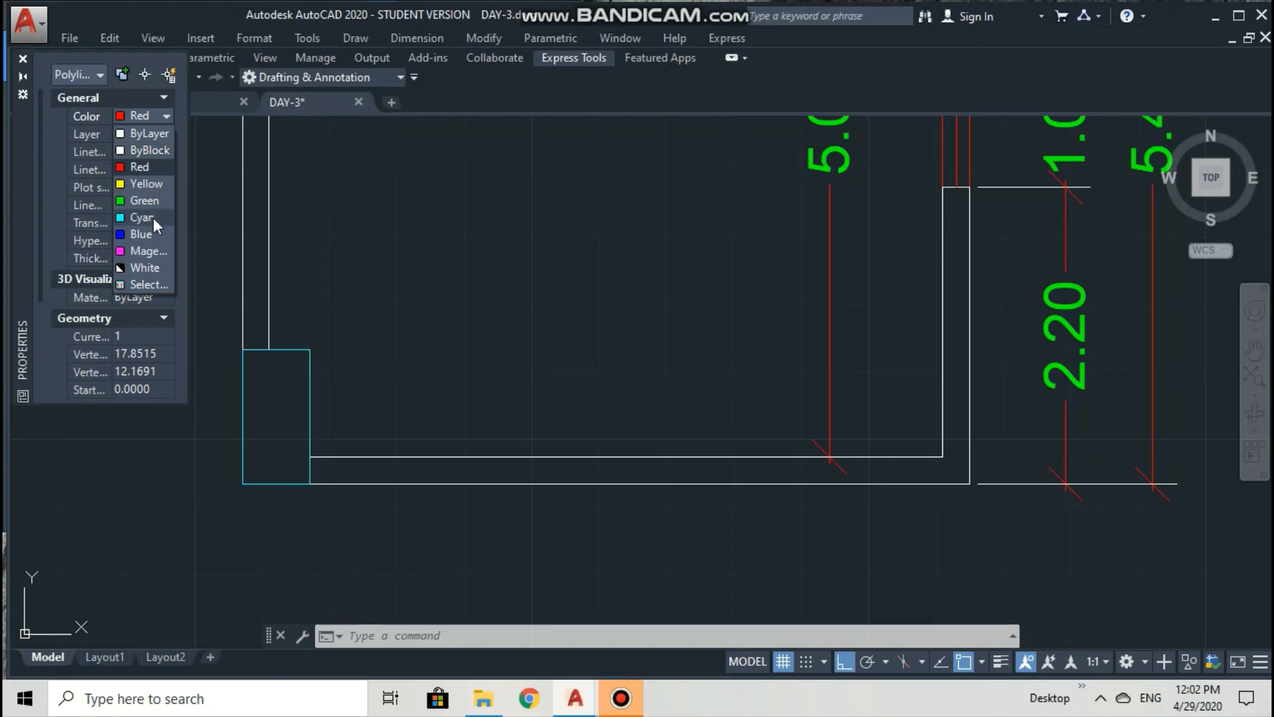
pyautogui.click(153, 218)
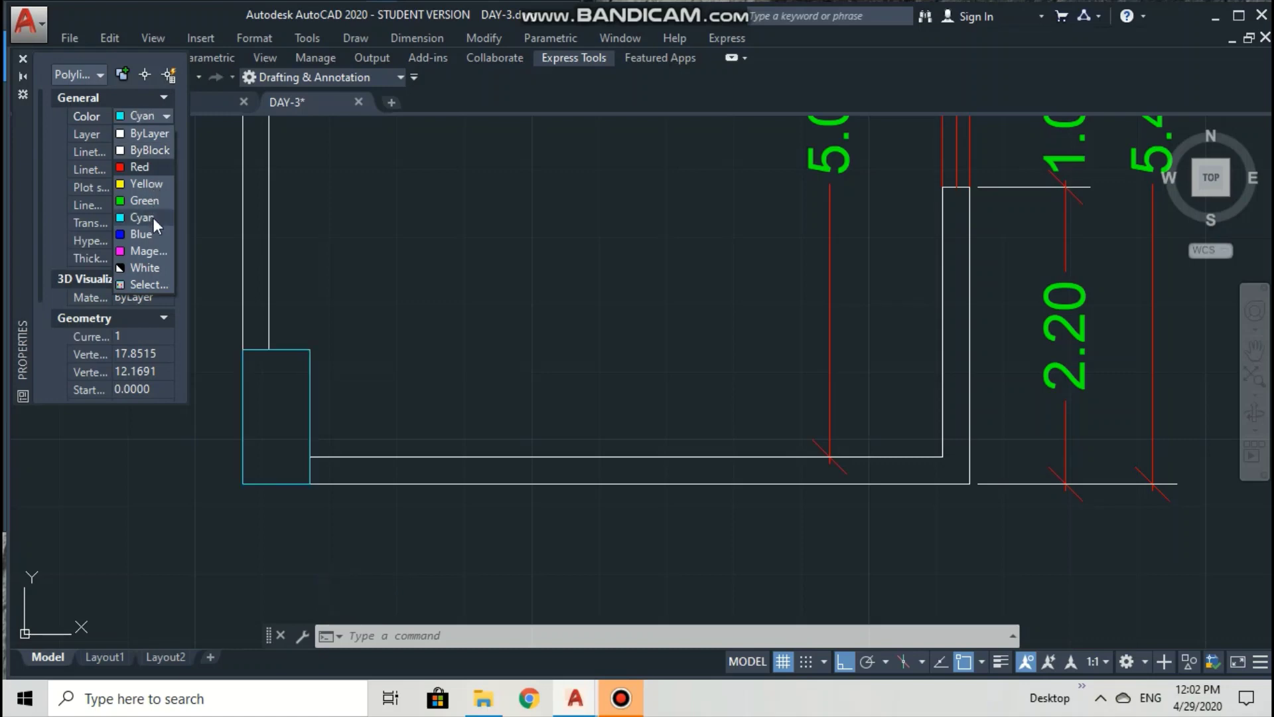
pyautogui.click(26, 60)
pyautogui.press('Escape')
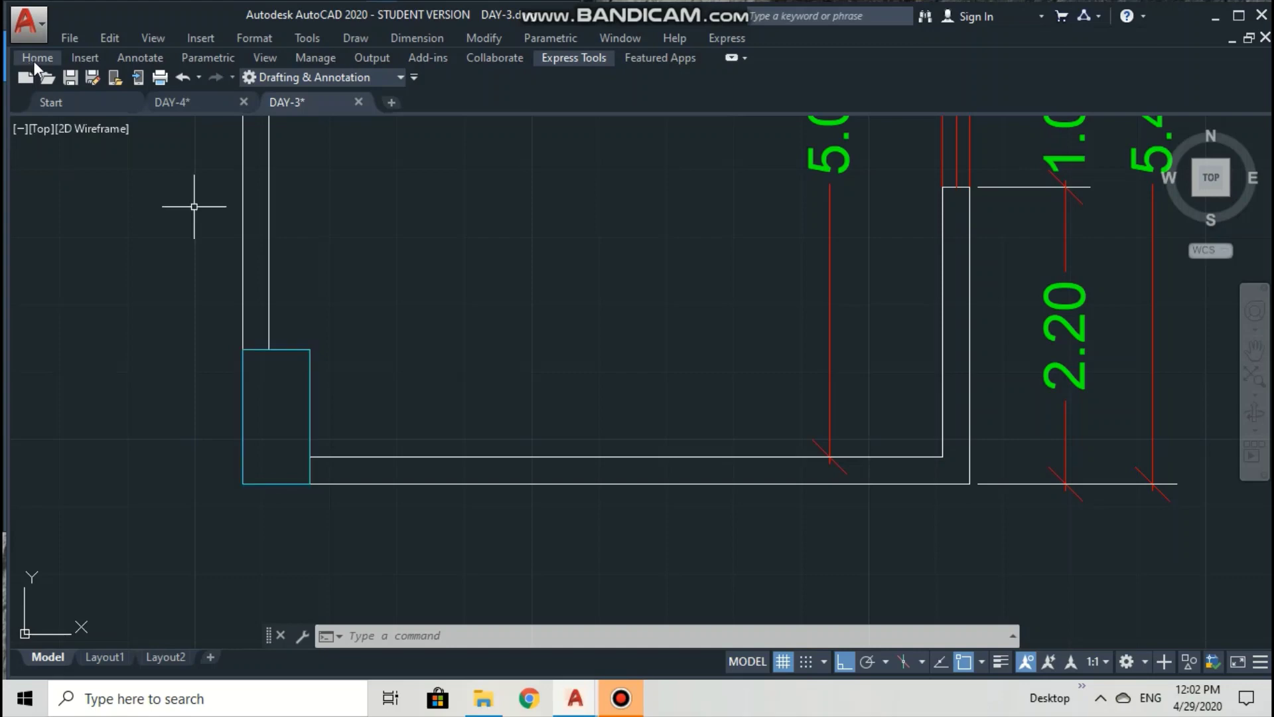
# Check the cyan rectangle's layer list and leave it on the WALL layer.
pyautogui.write('pr')
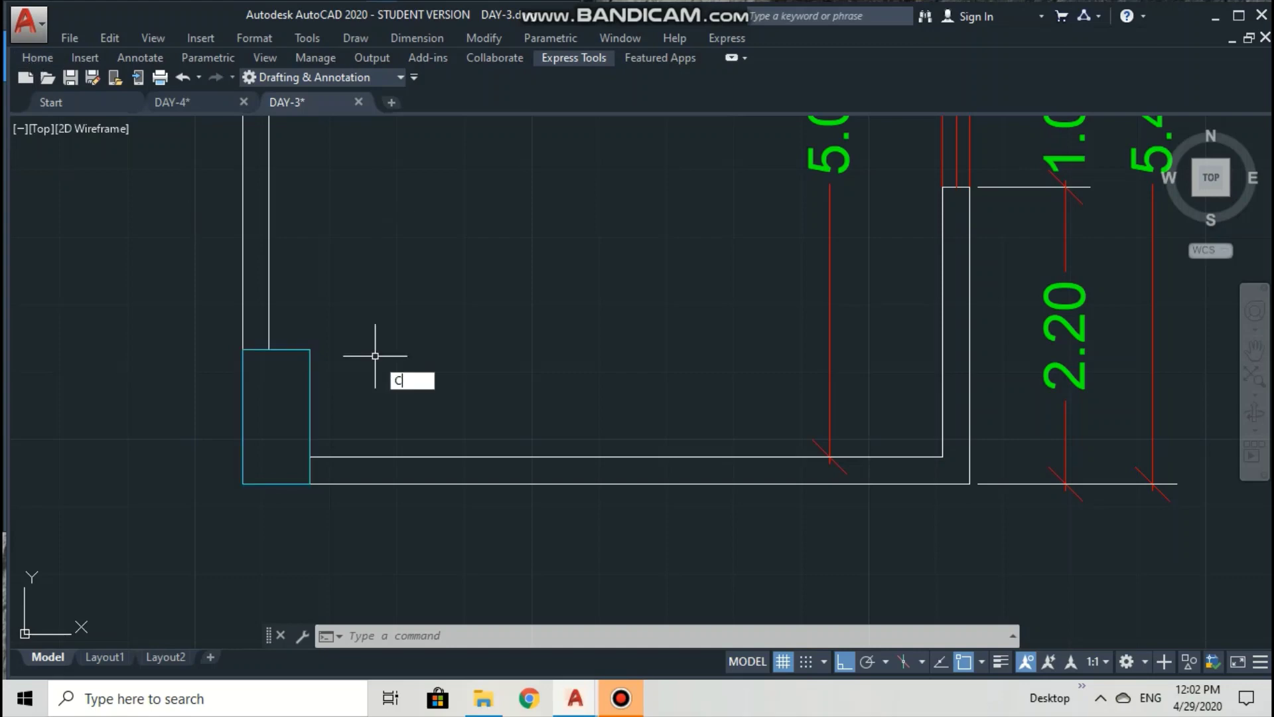
pyautogui.press('Return')
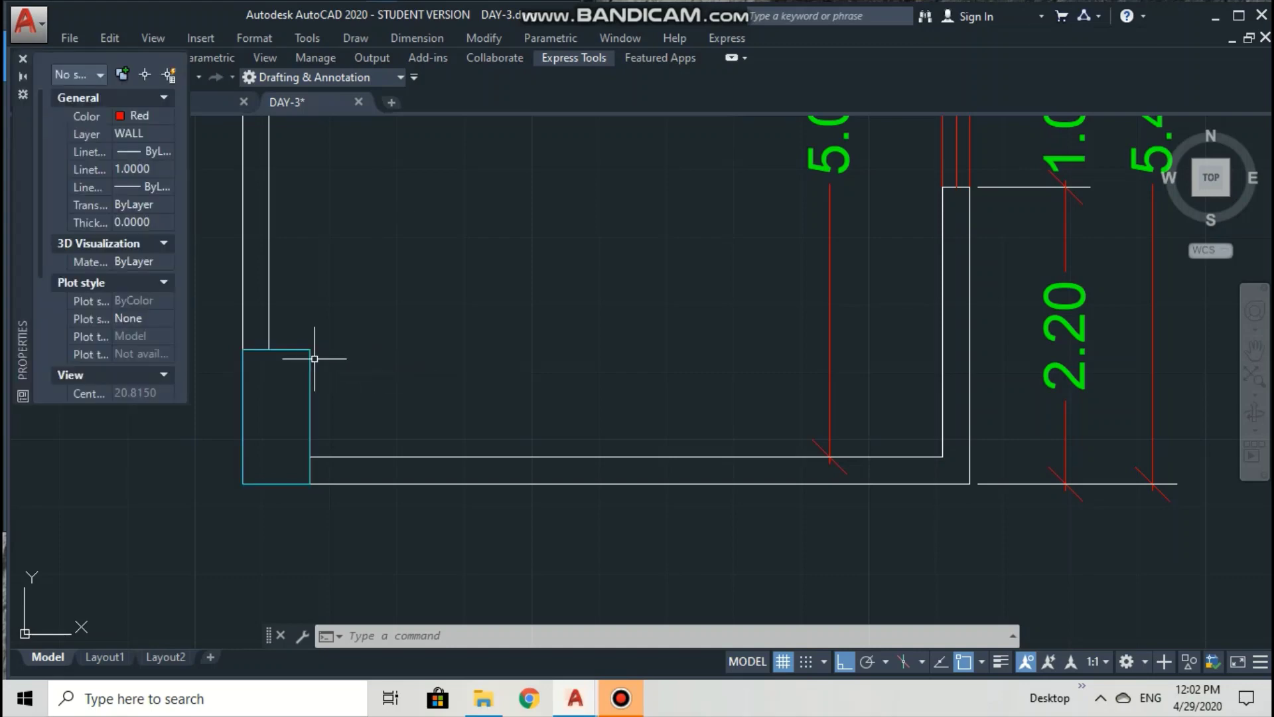
pyautogui.click(309, 361)
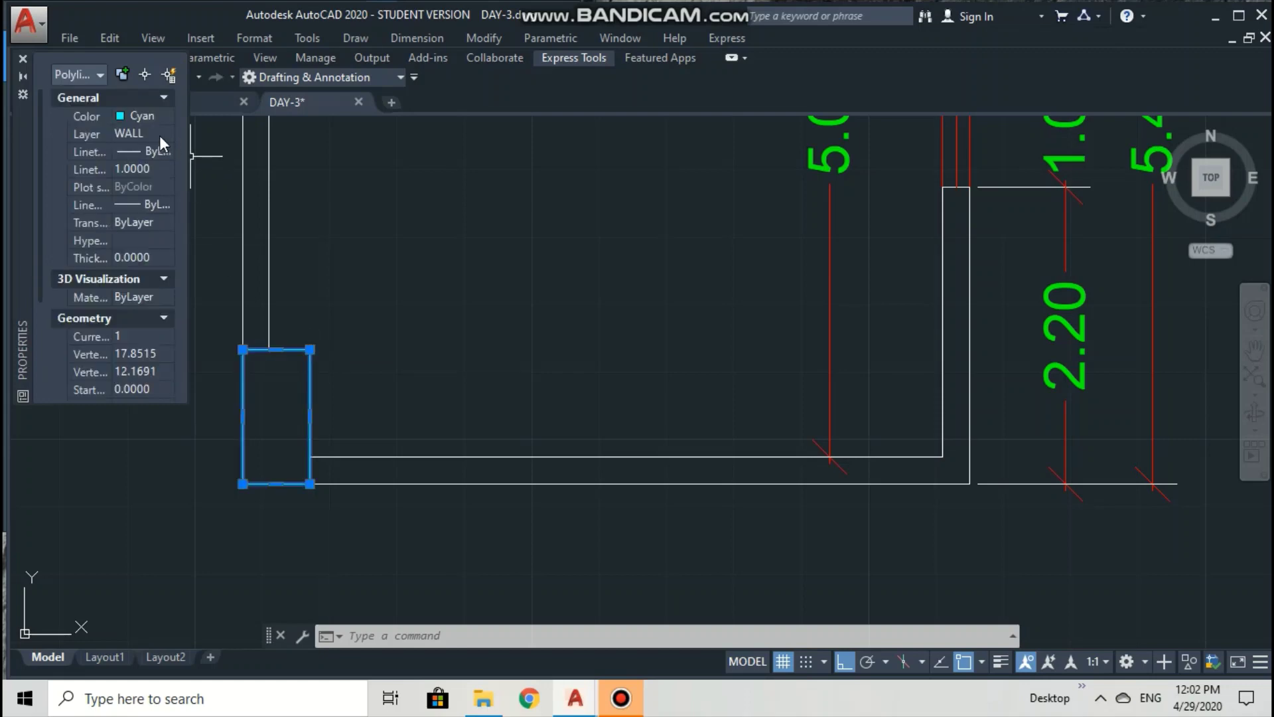
pyautogui.click(160, 134)
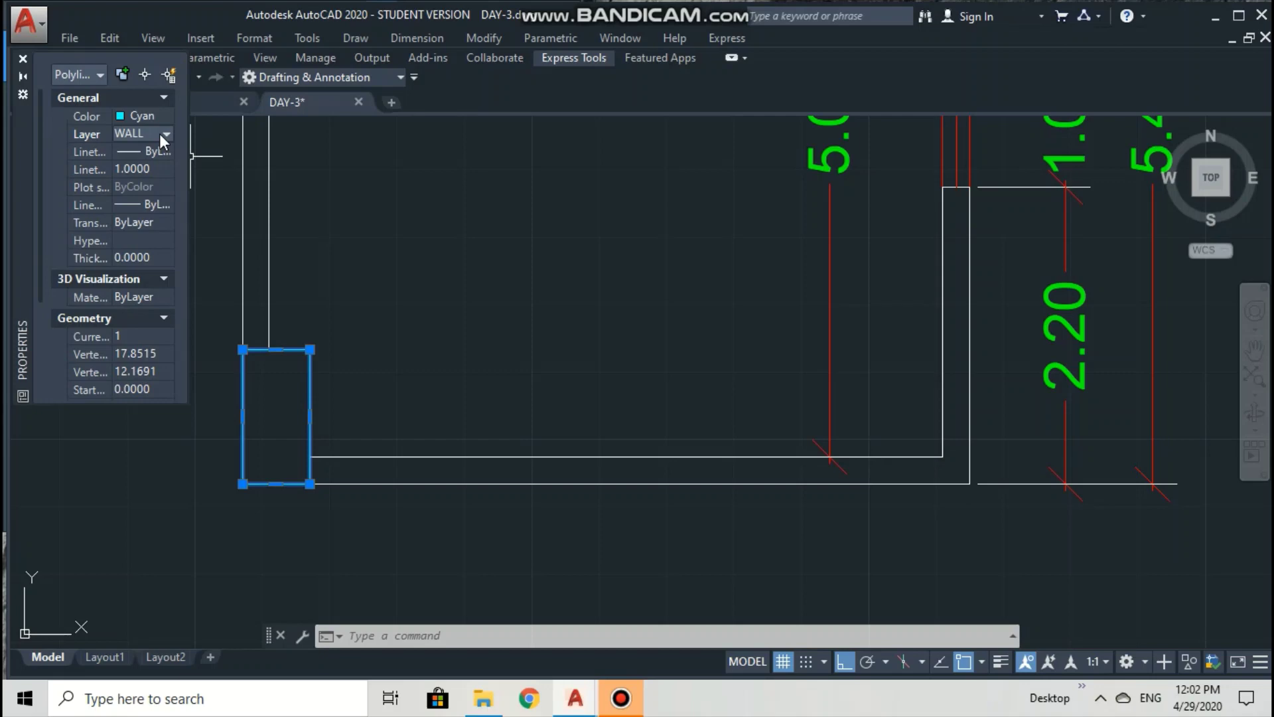
pyautogui.click(166, 134)
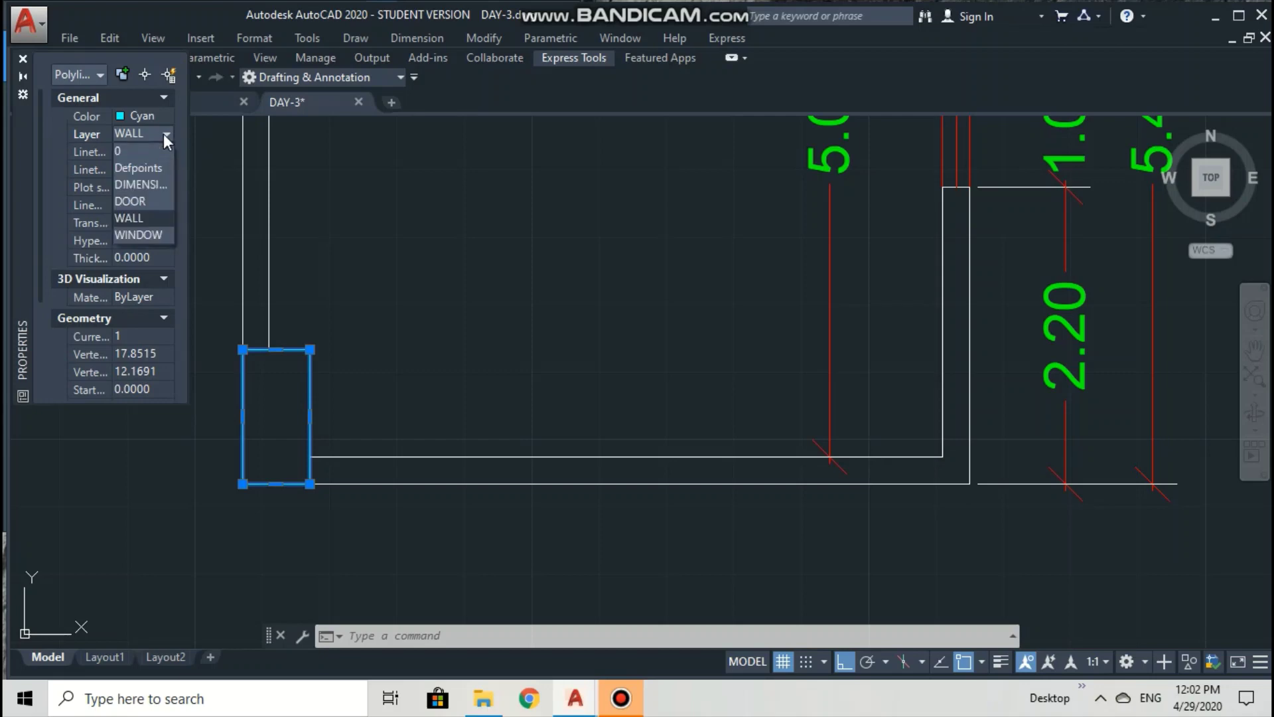
pyautogui.click(157, 220)
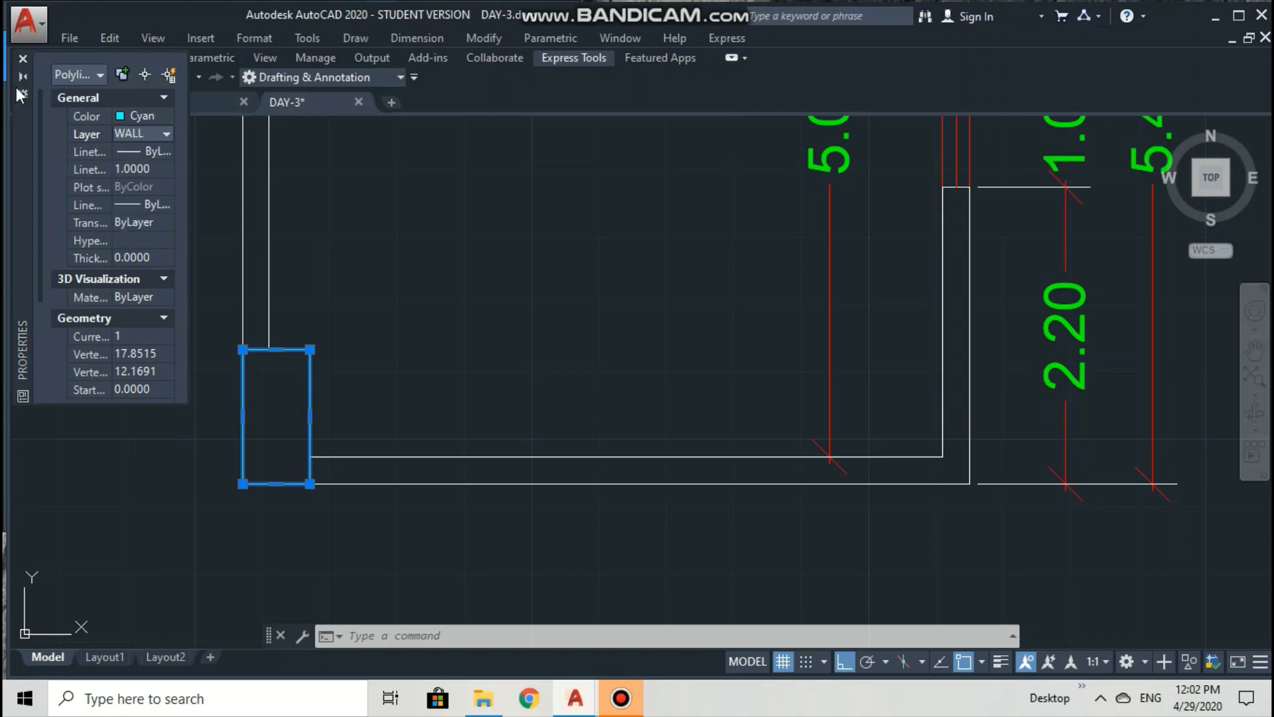
# Create a new layer named COLUMN in the Layer Properties Manager.
pyautogui.click(22, 60)
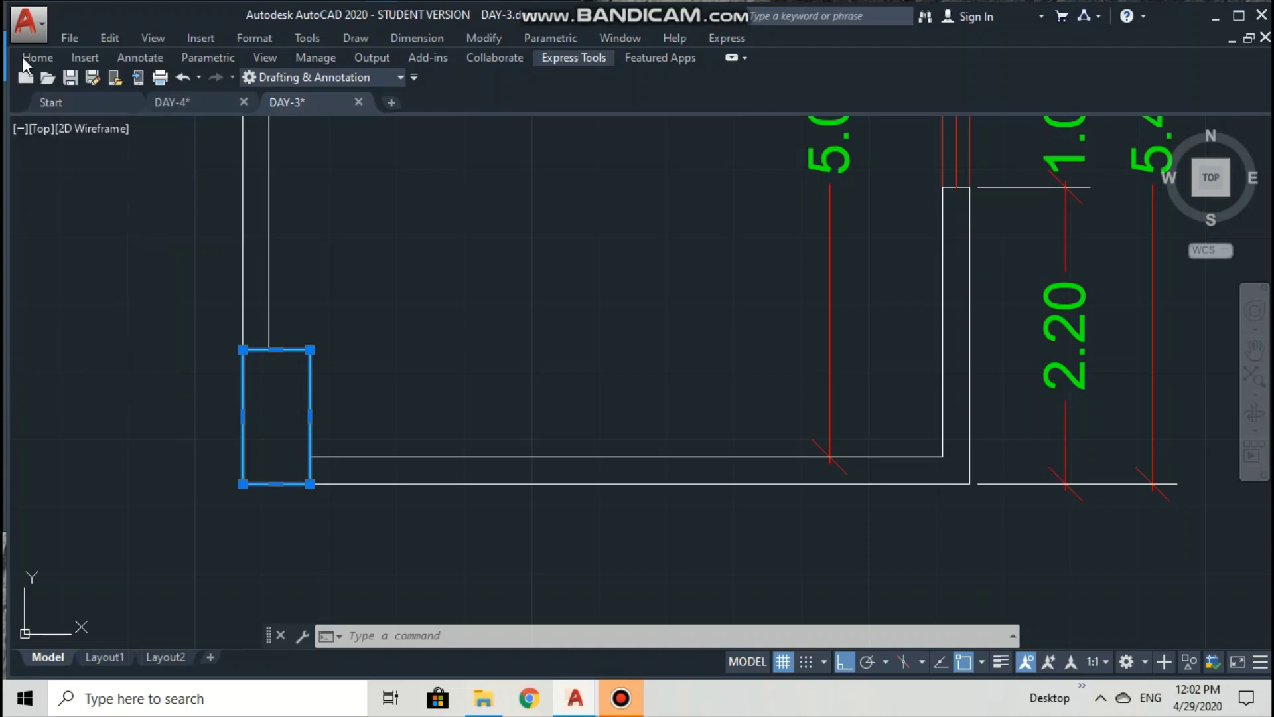
pyautogui.press('Escape')
pyautogui.write('LA')
pyautogui.press('Return')
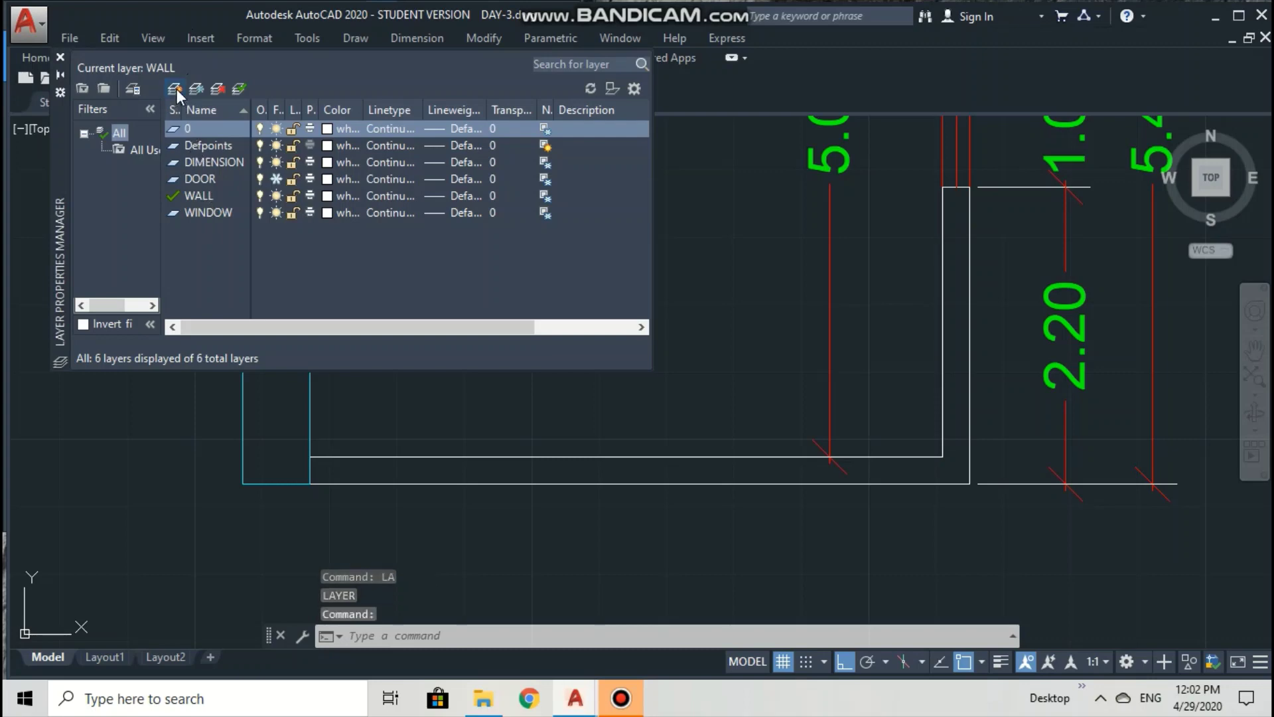
pyautogui.click(177, 89)
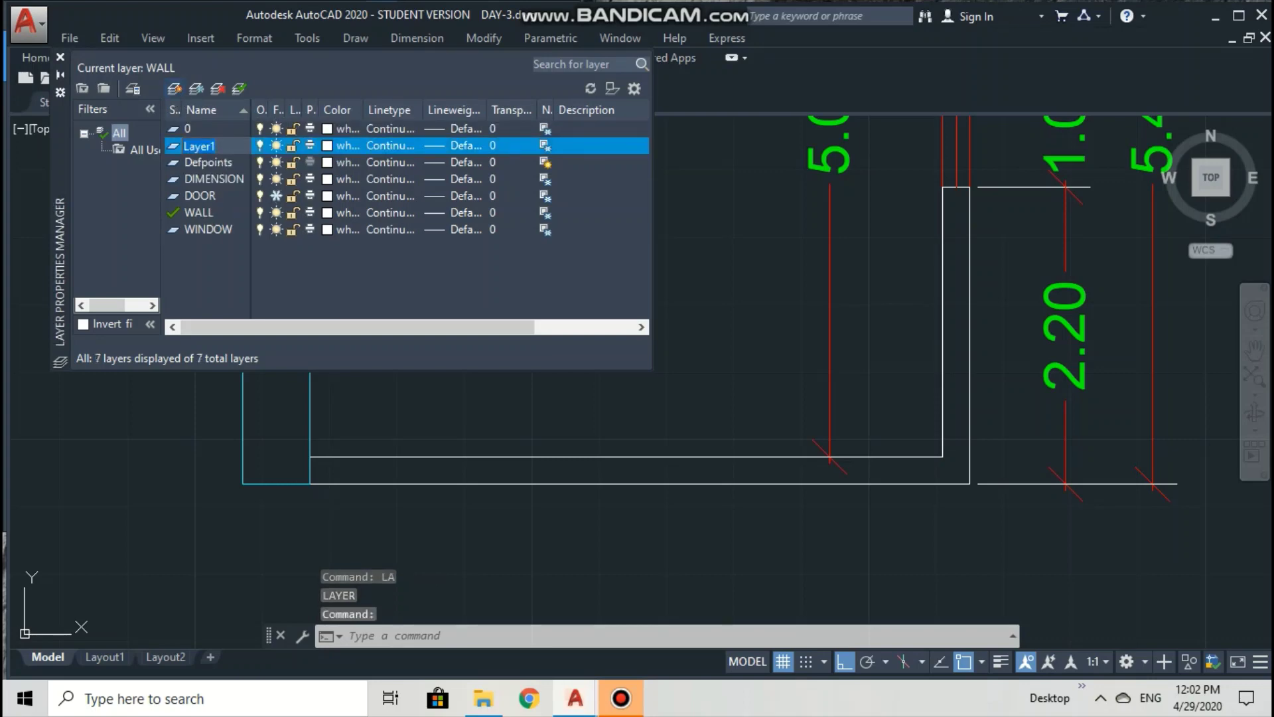
pyautogui.write('COLUMN')
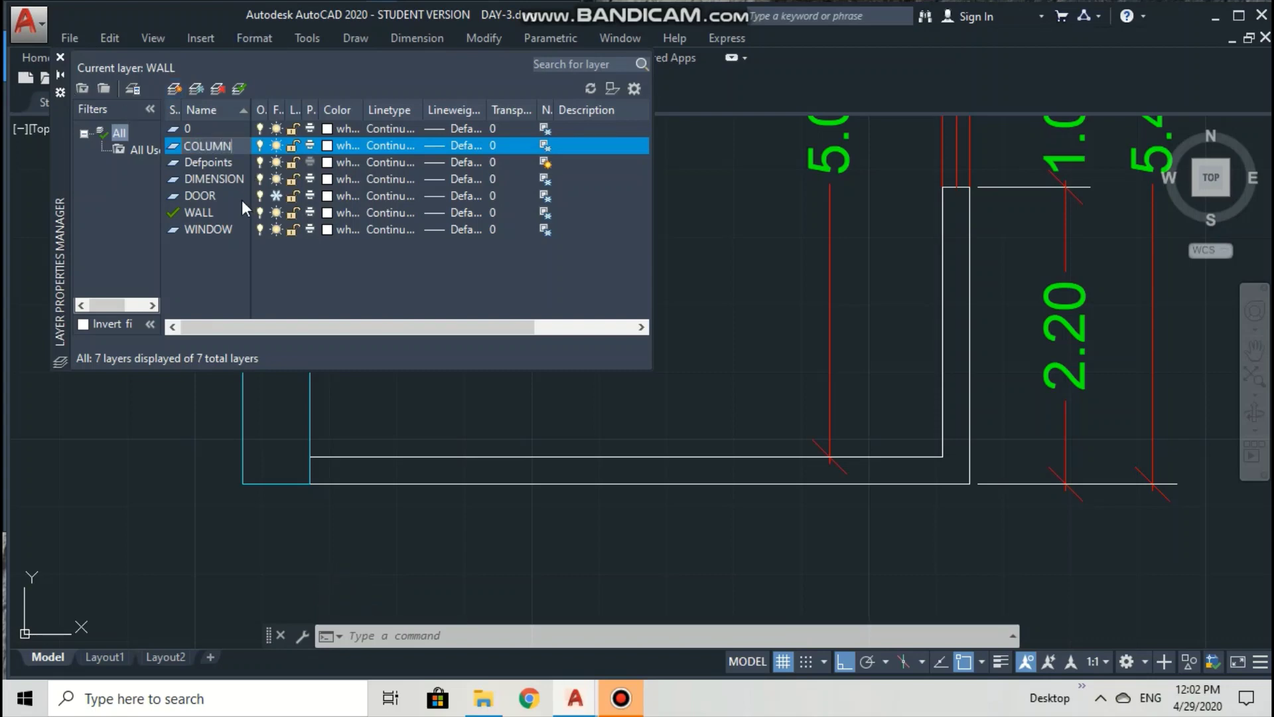
pyautogui.press('Return')
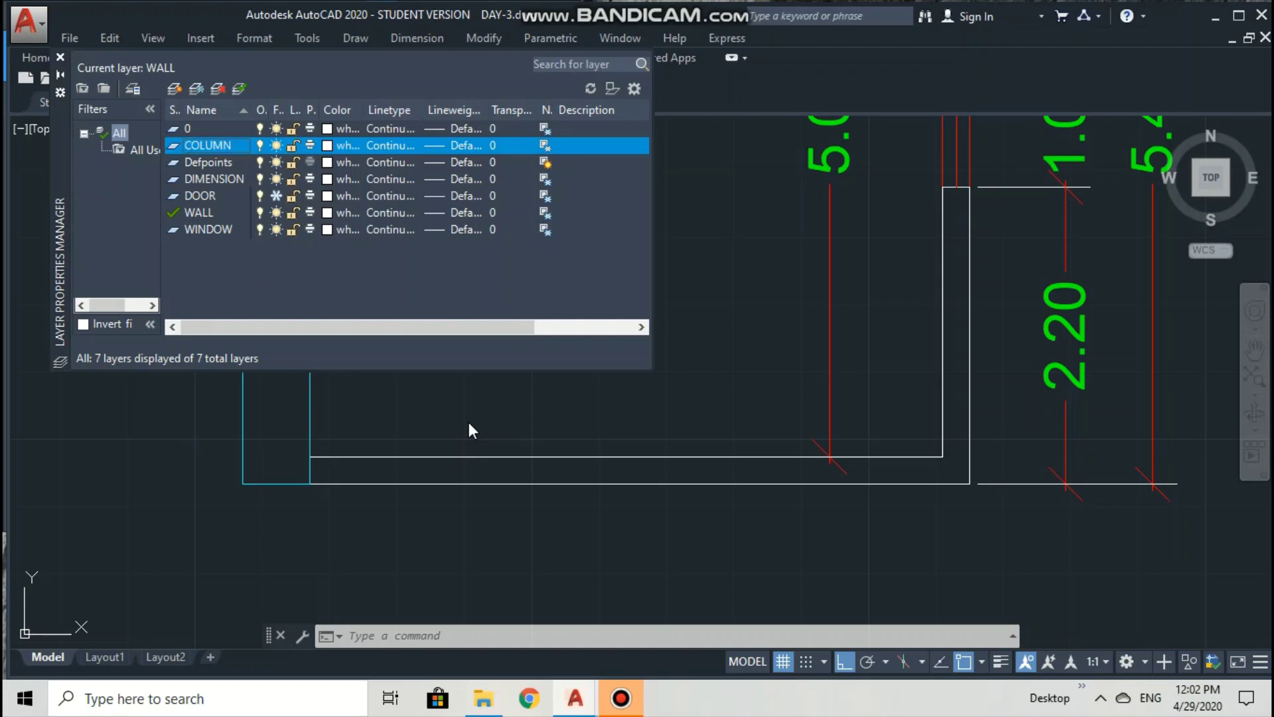
pyautogui.click(64, 57)
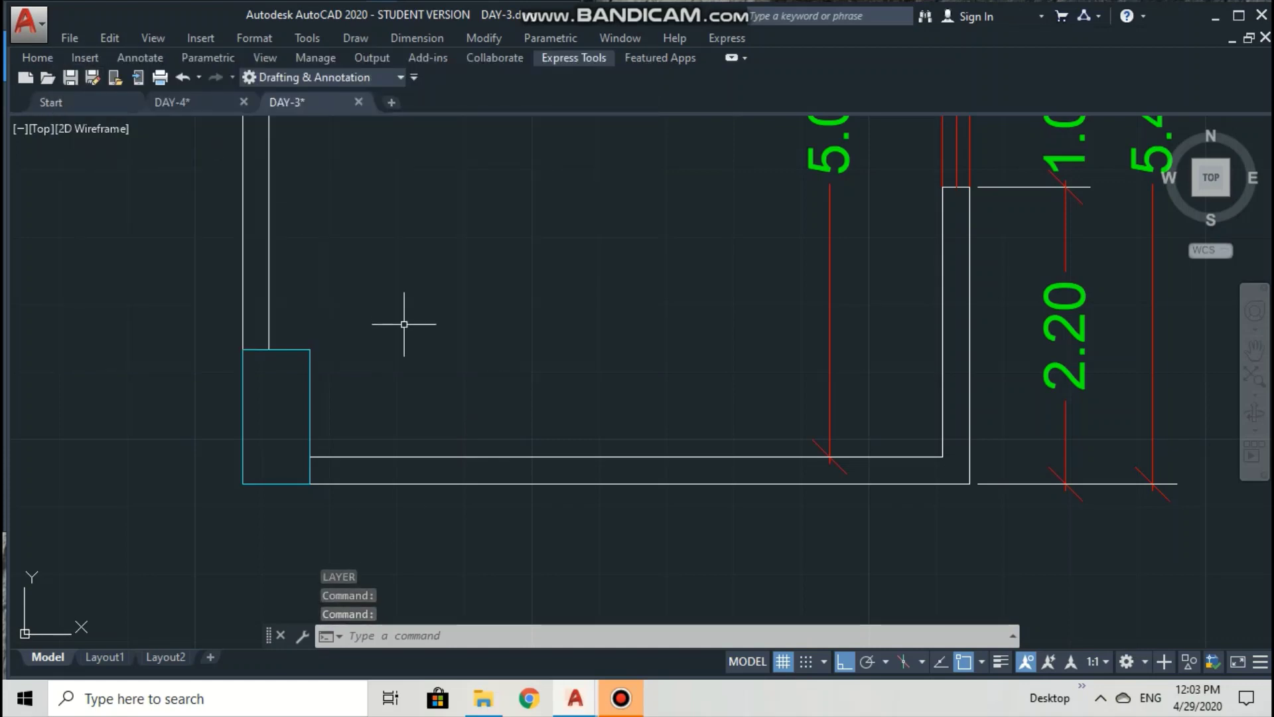
# Move the bottom-left cyan column rectangle from WALL onto the COLUMN layer via Properties.
pyautogui.click(307, 362)
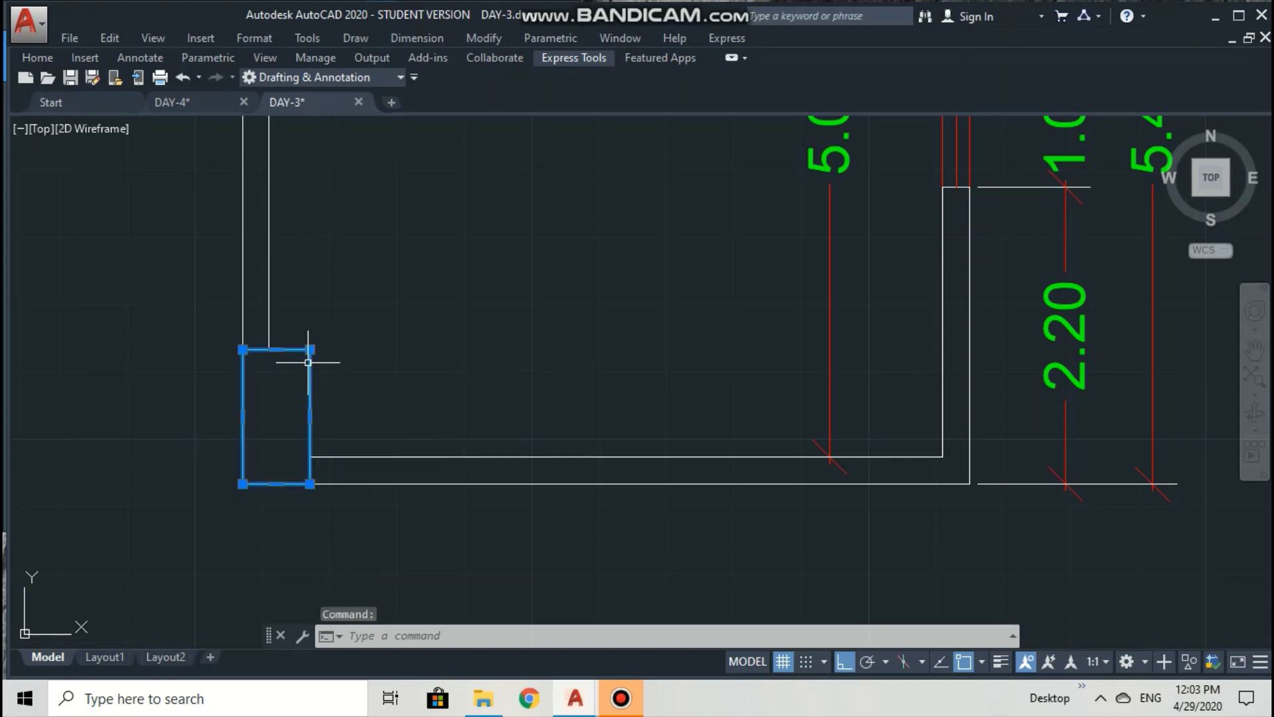
pyautogui.write('ch')
pyautogui.press('Return')
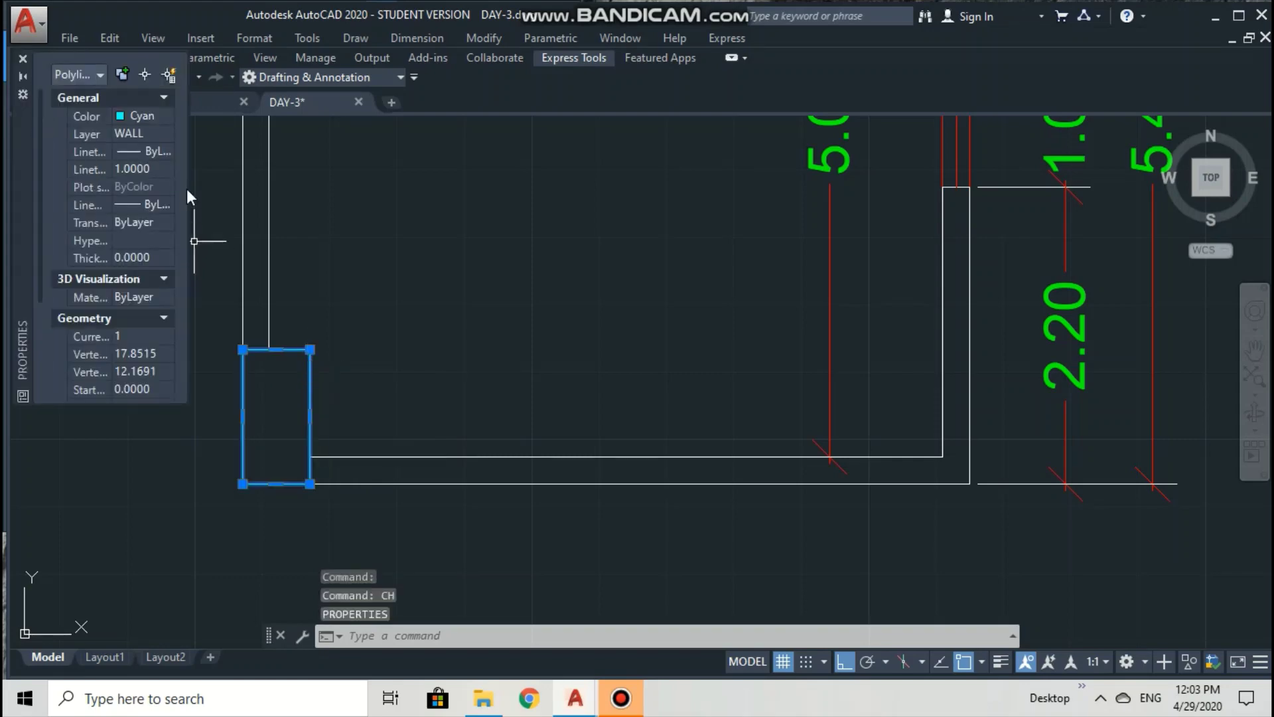
pyautogui.click(156, 134)
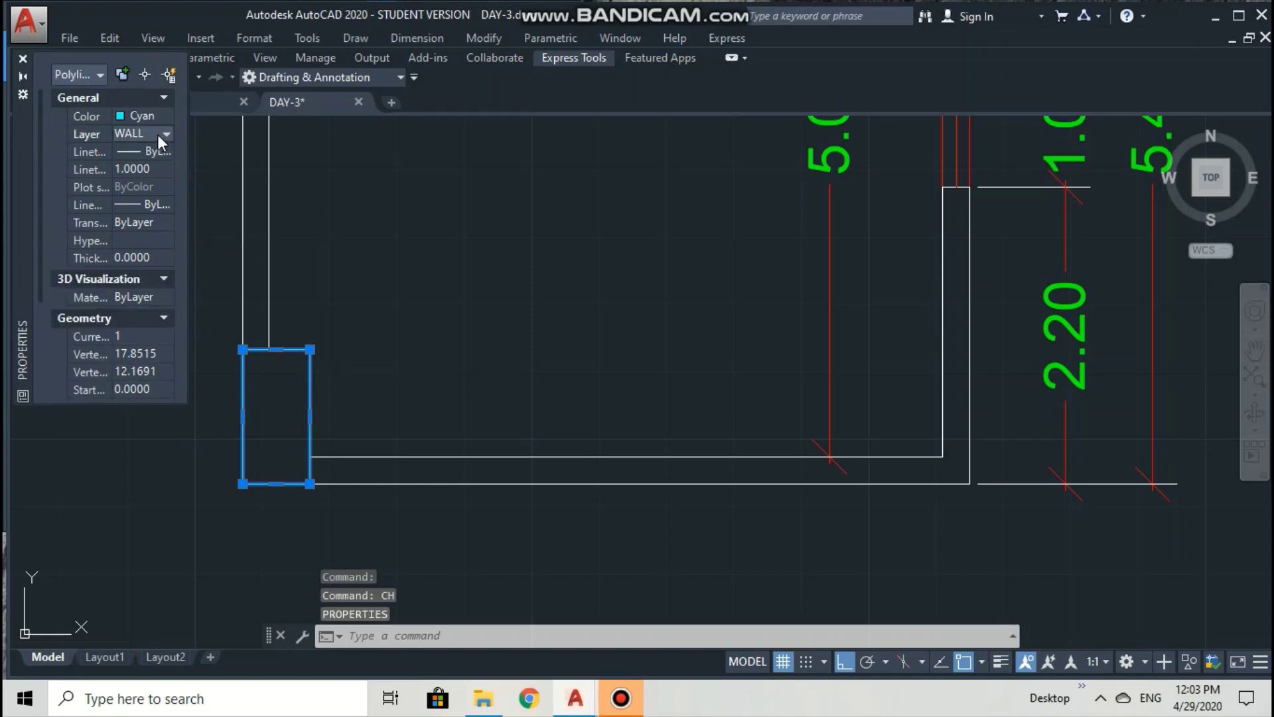
pyautogui.click(168, 131)
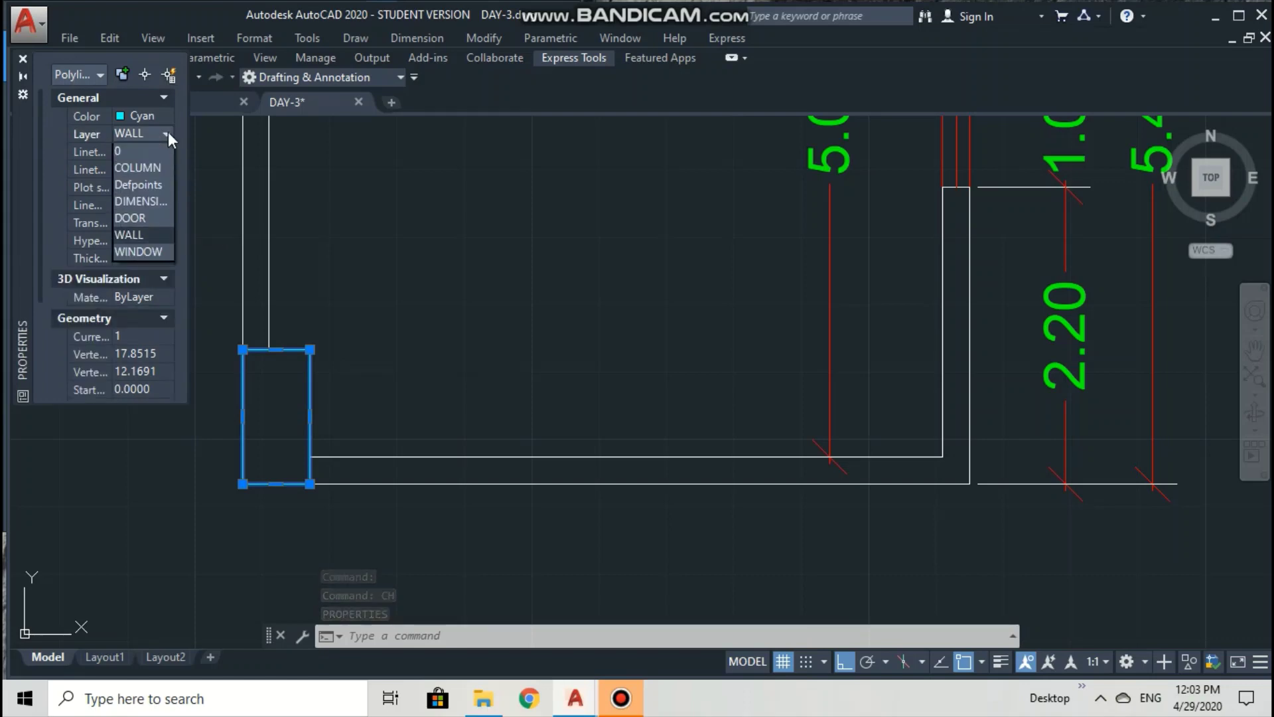
pyautogui.click(152, 168)
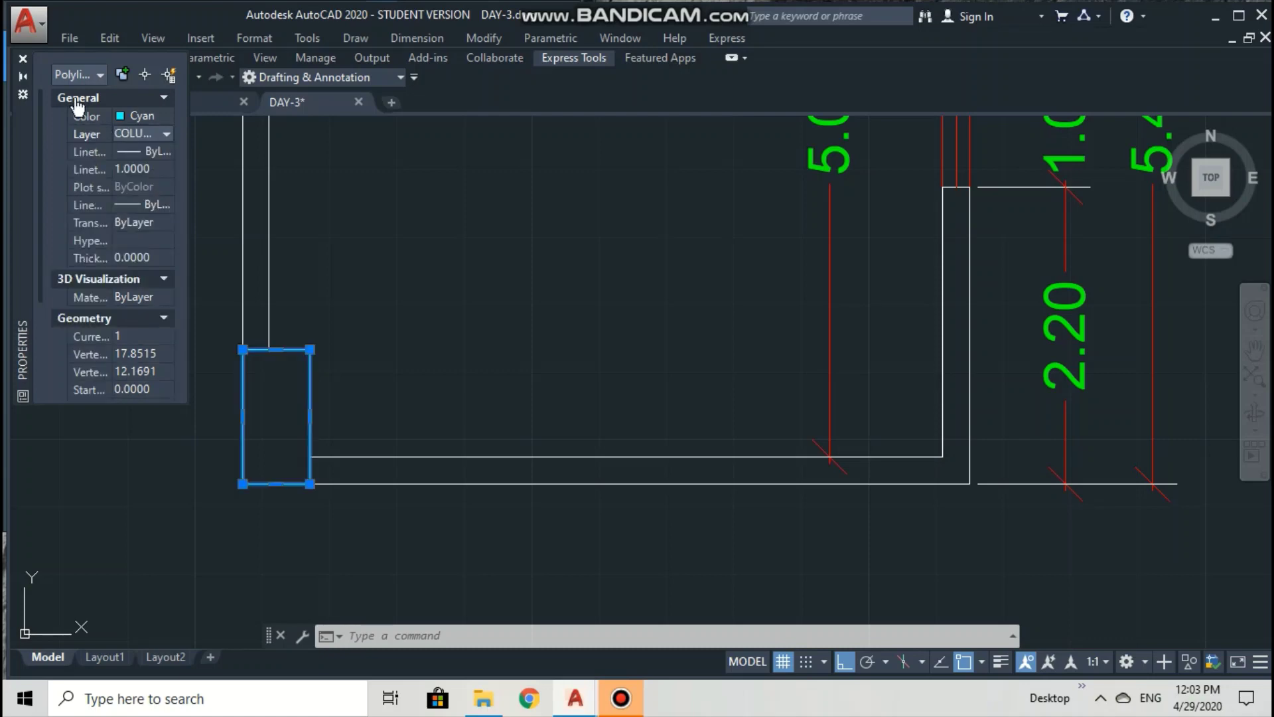
pyautogui.click(22, 59)
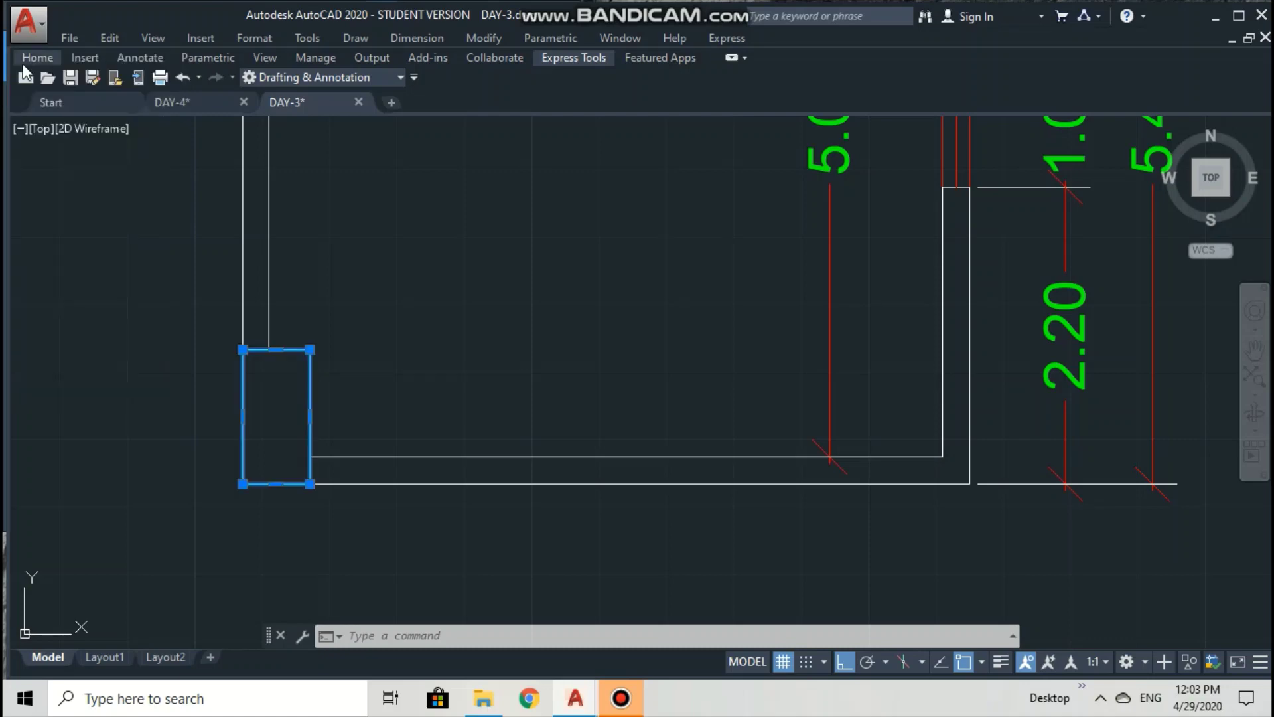
pyautogui.press('Escape')
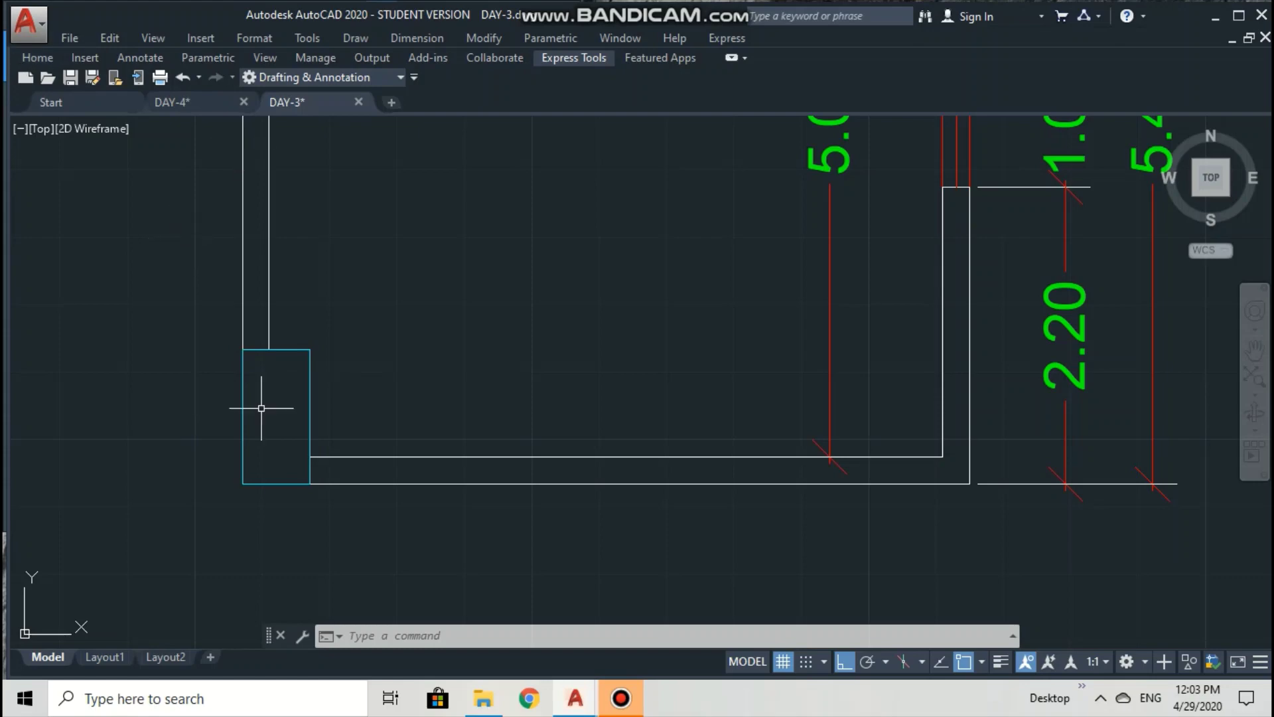
# Hatch the inside of the bottom-left column rectangle using Draw > Hatch.
pyautogui.click(356, 37)
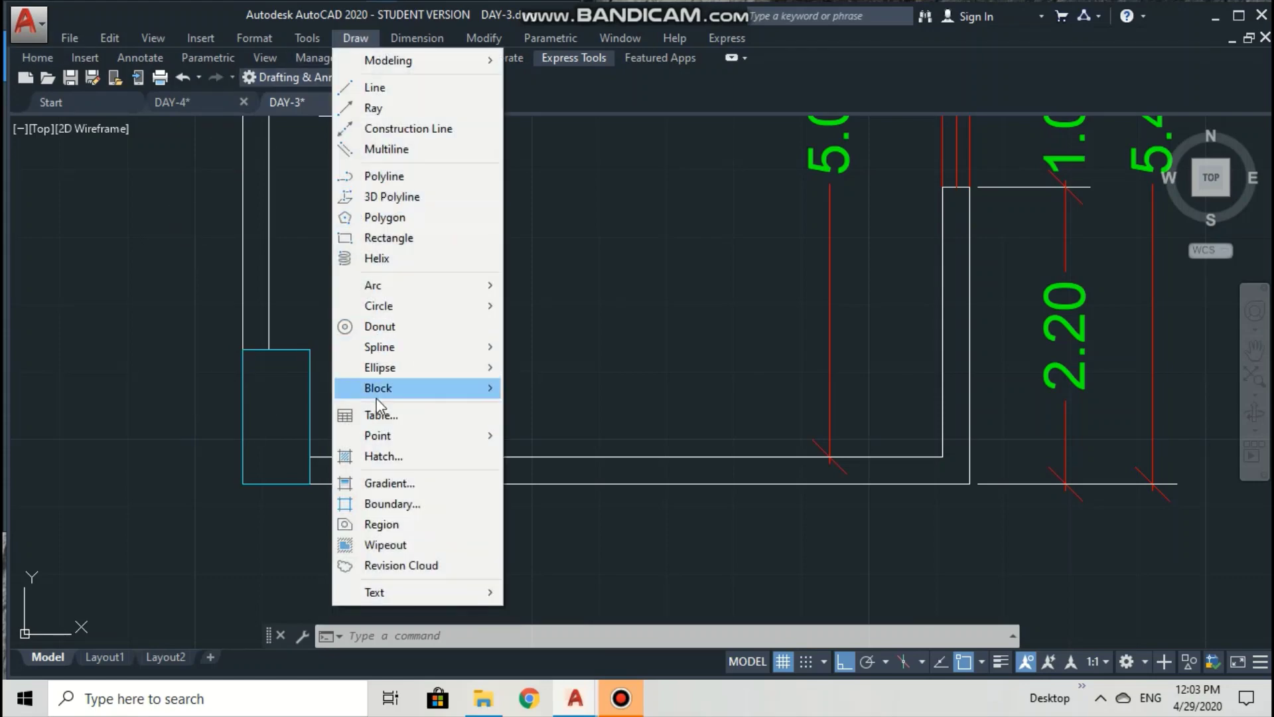
pyautogui.click(389, 457)
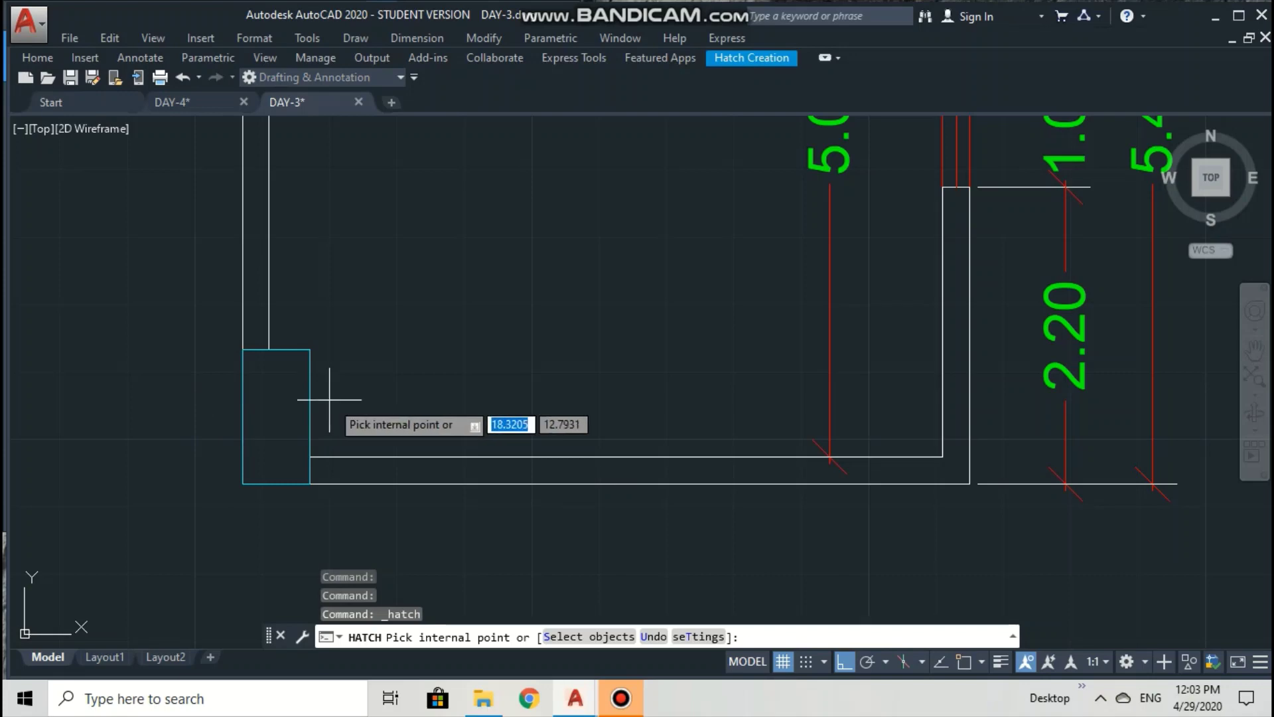
pyautogui.click(278, 402)
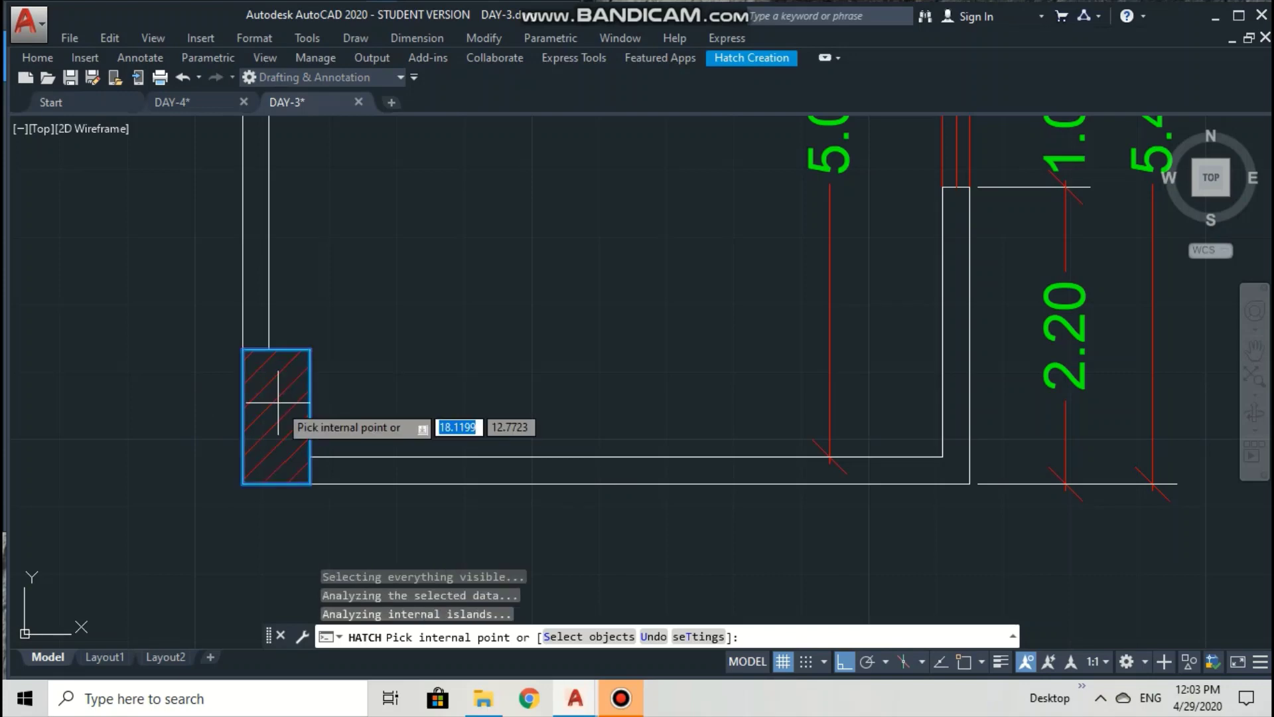
pyautogui.press('Return')
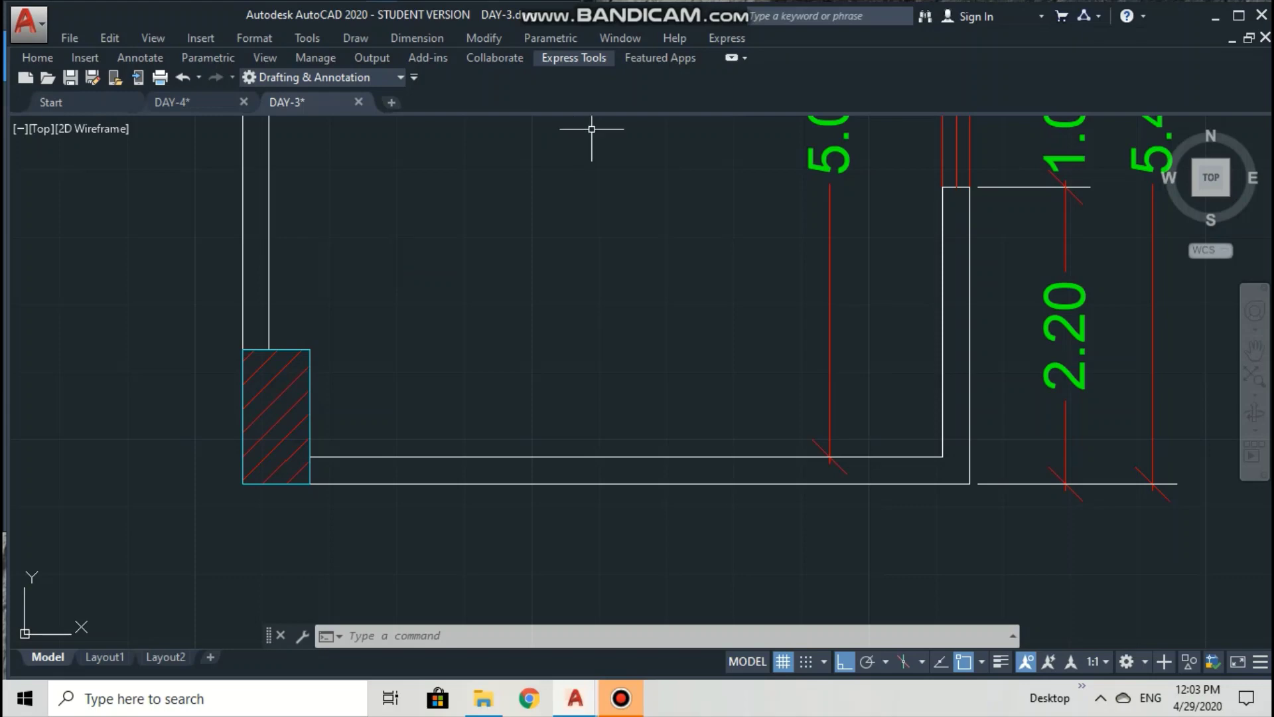
# Match the red hatch's properties to the cyan column outline so the hatch turns cyan.
pyautogui.click(484, 38)
pyautogui.moveTo(520, 73)
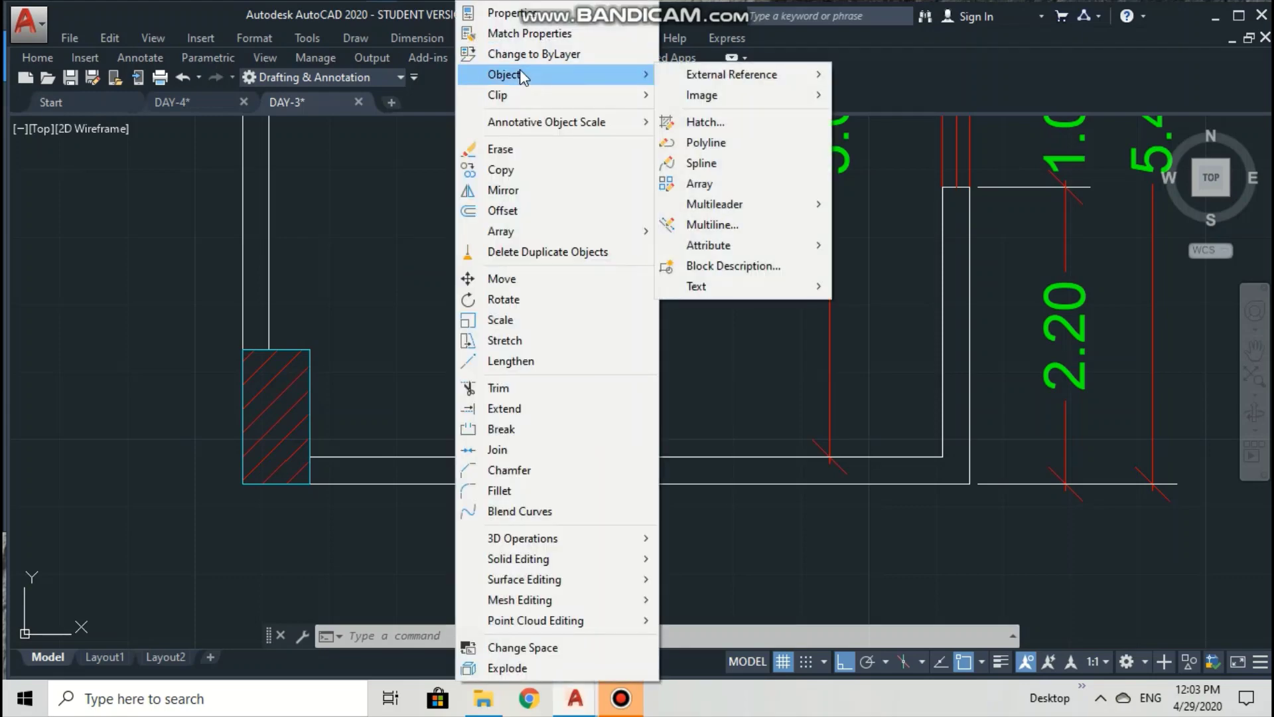
pyautogui.click(549, 35)
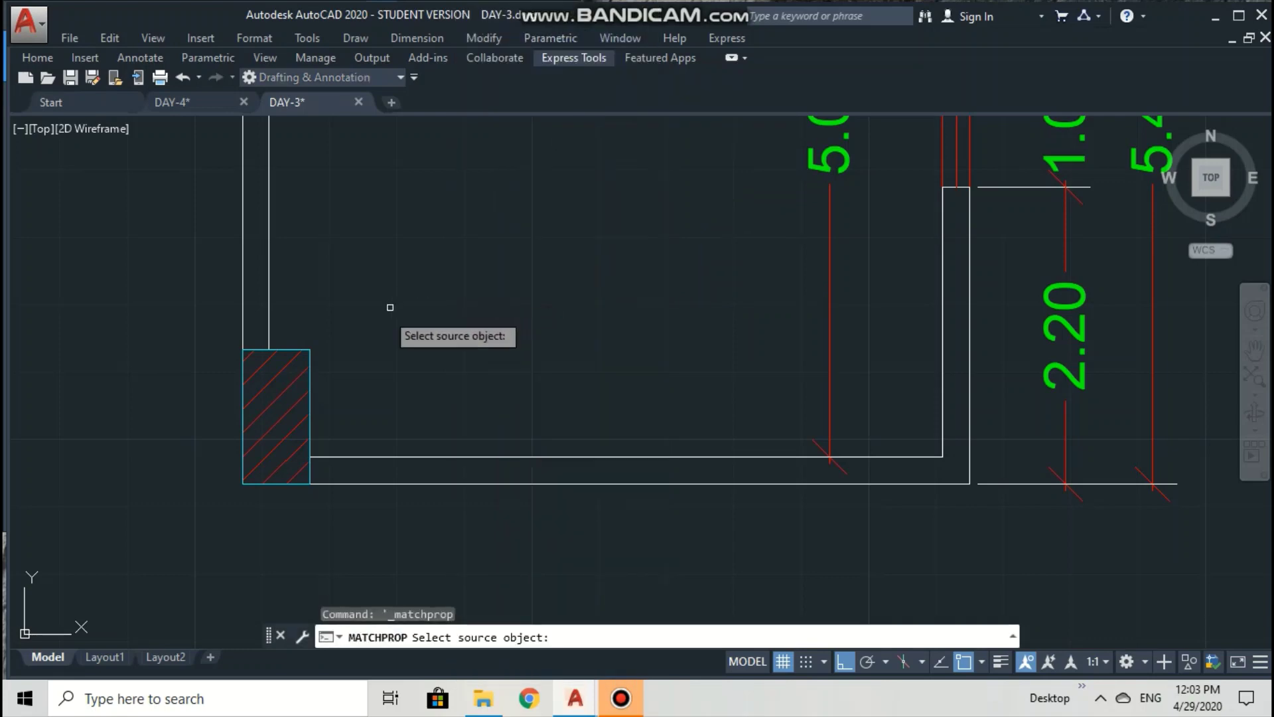
pyautogui.click(308, 358)
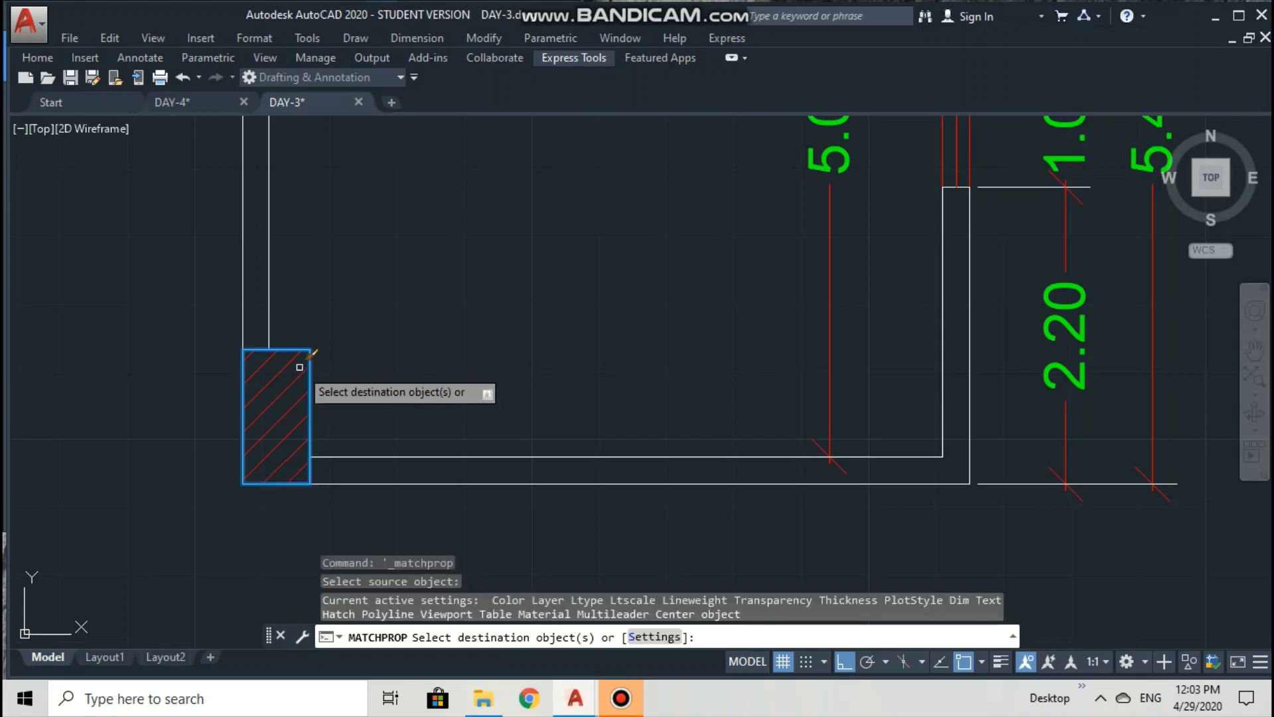
pyautogui.click(296, 378)
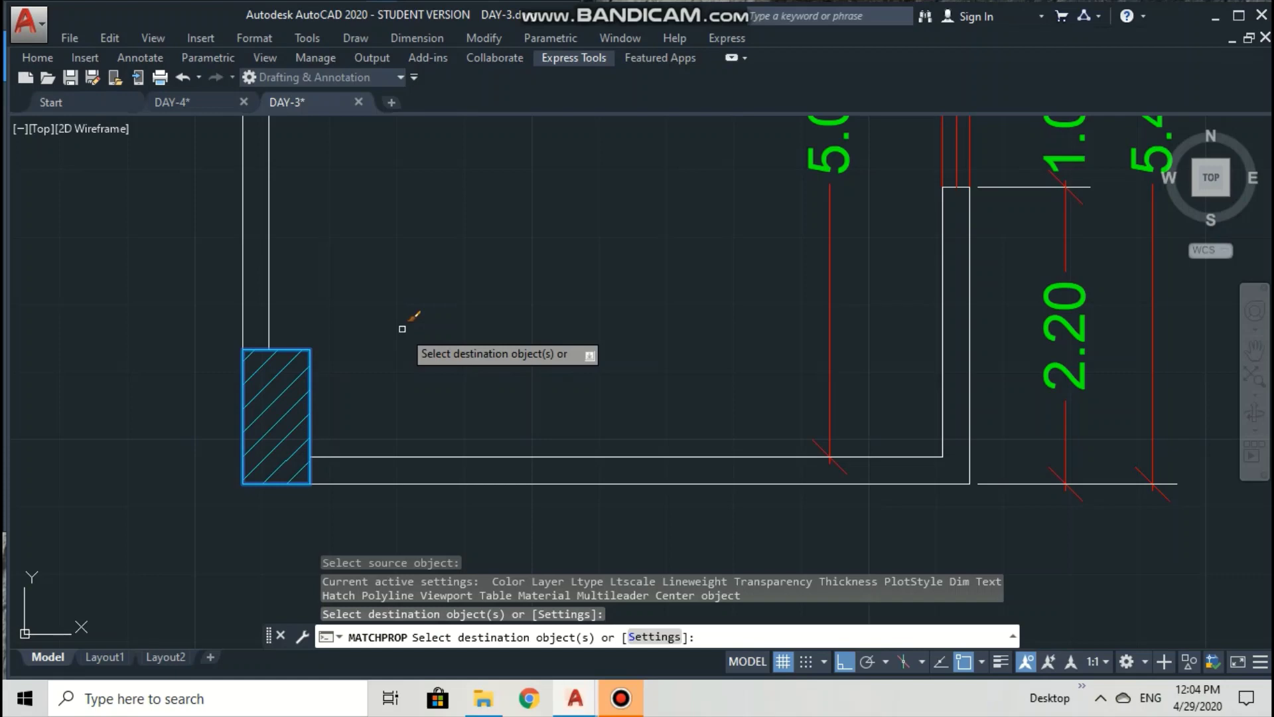
pyautogui.press('Escape')
pyautogui.press('Escape')
pyautogui.press('Escape')
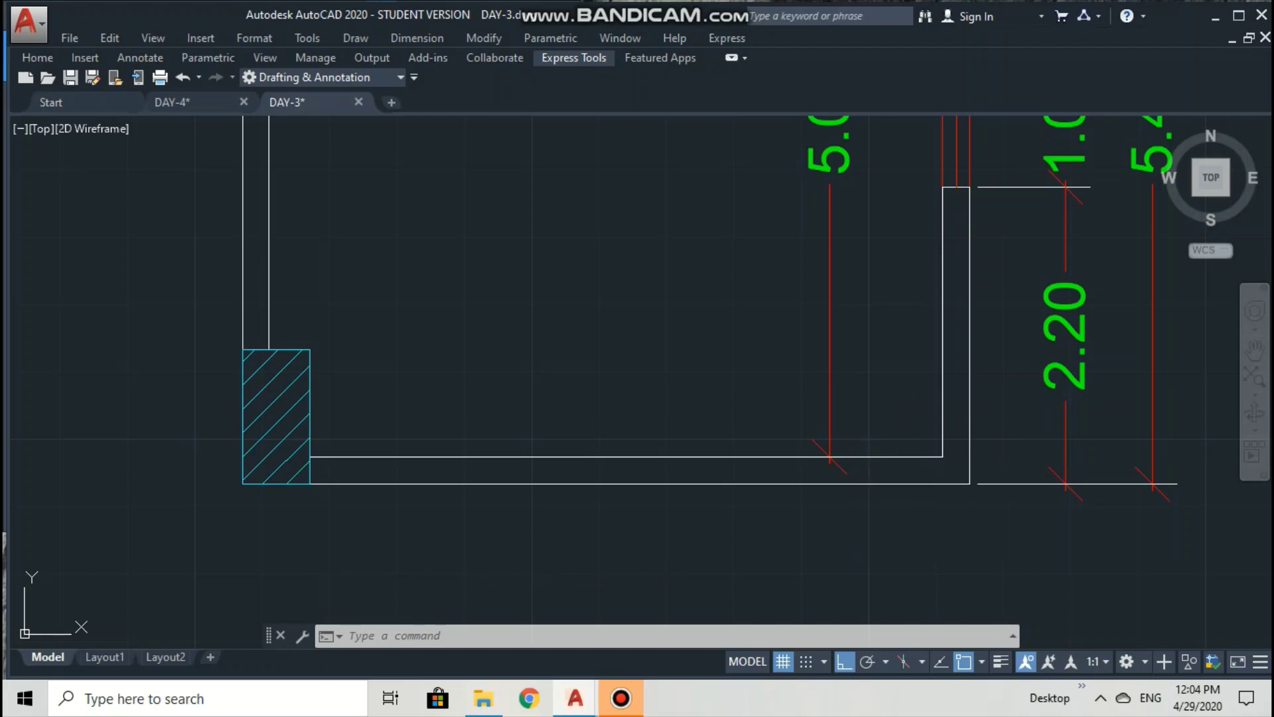
# Start mirroring the column hatch and outline, then cancel the mirror.
pyautogui.write('mi')
pyautogui.press('Return')
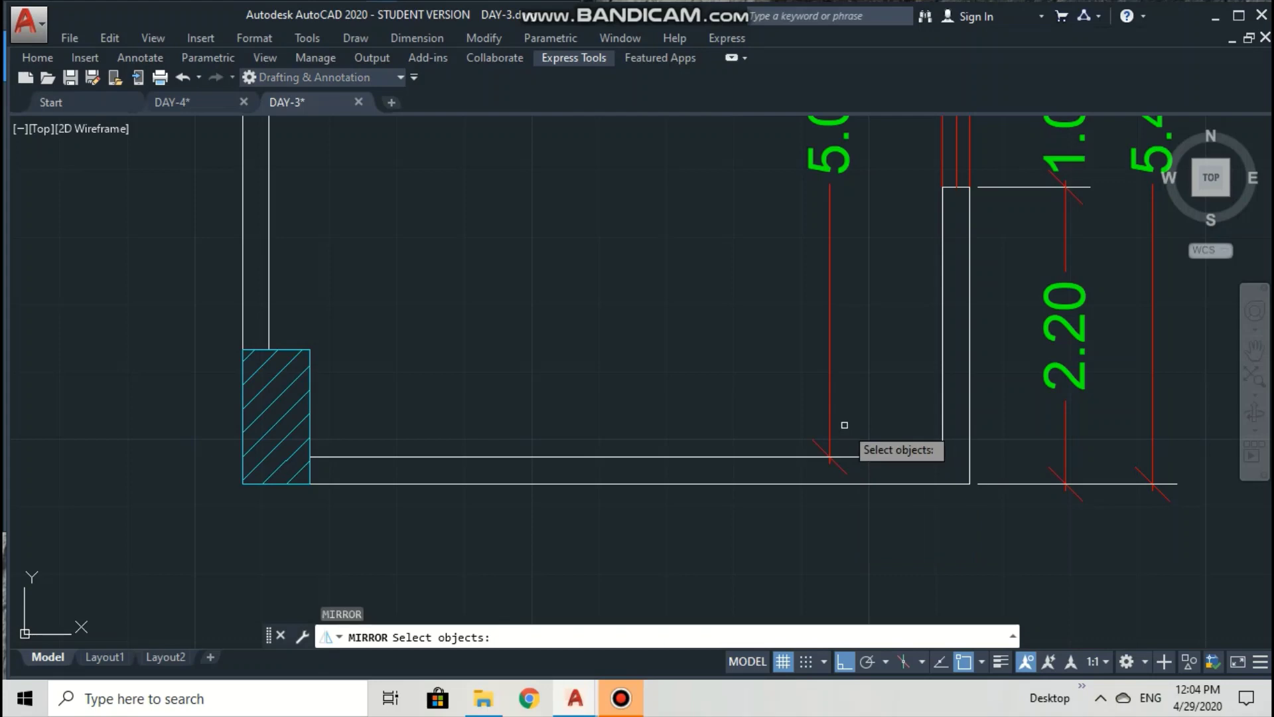
pyautogui.click(287, 351)
pyautogui.click(287, 368)
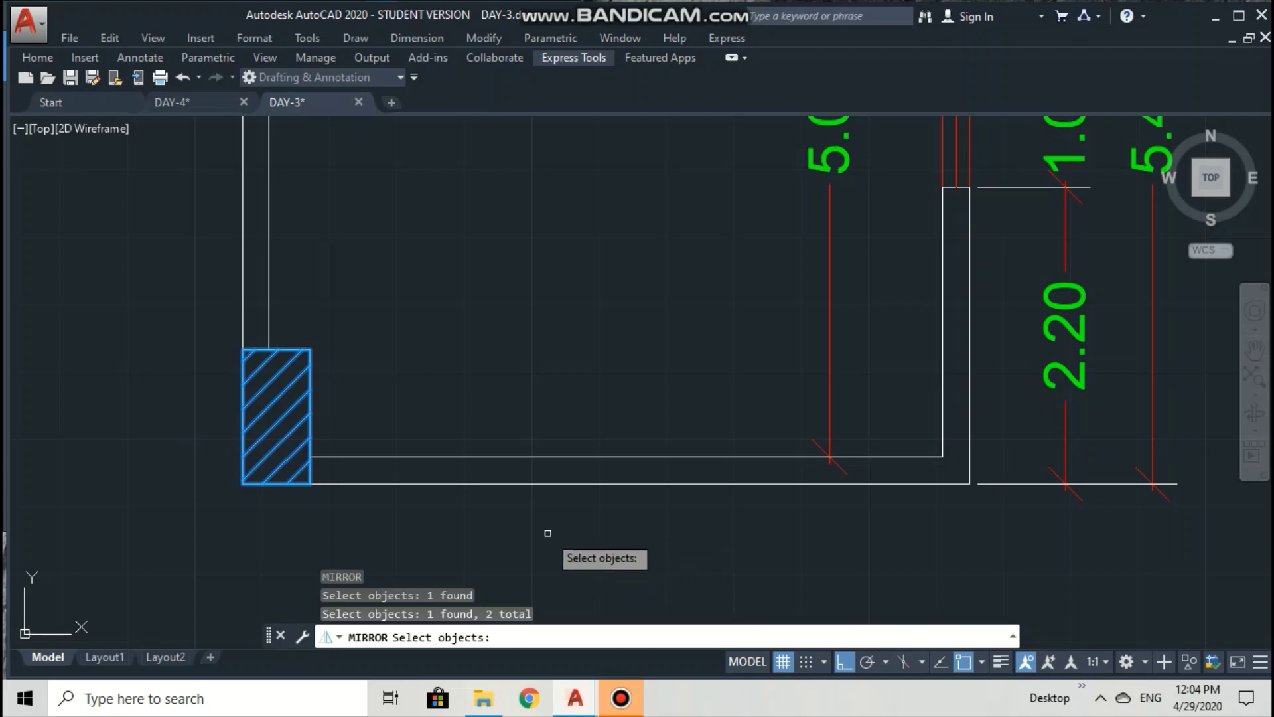
pyautogui.press('Escape')
pyautogui.press('Escape')
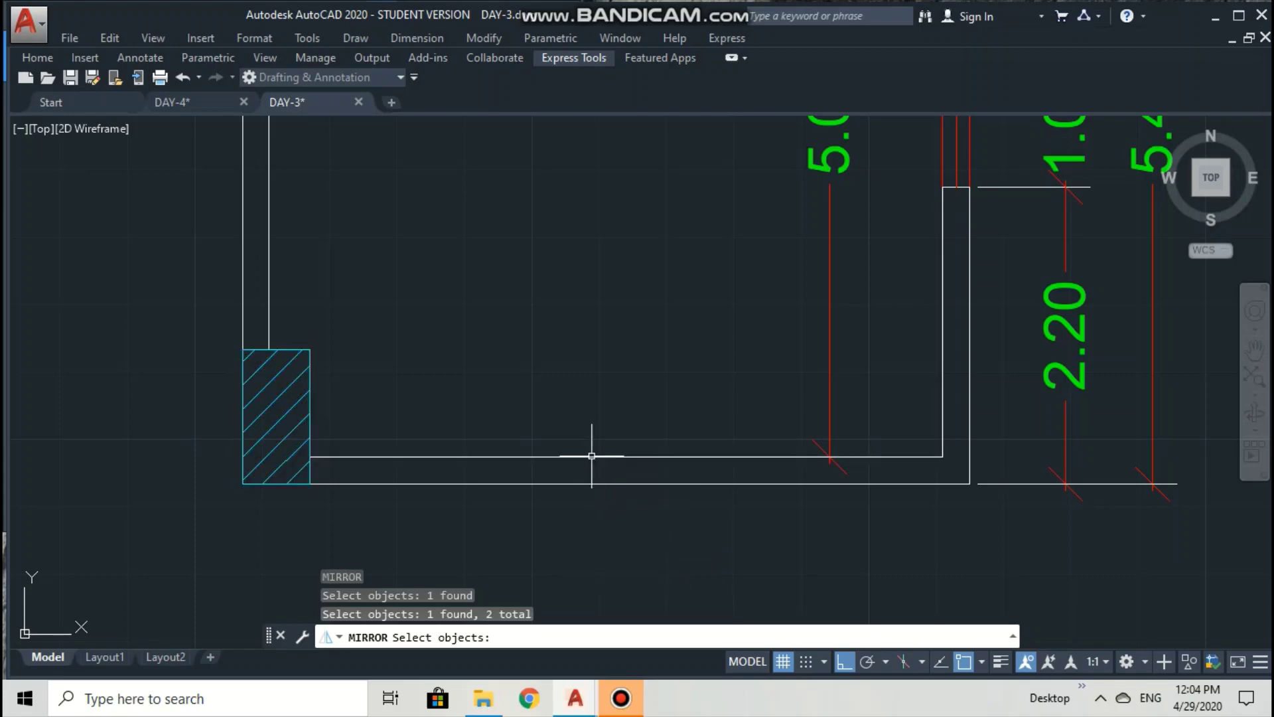
# Zoom out by .6X and then .5X to bring the whole room plan into view.
pyautogui.write('z')
pyautogui.press('Return')
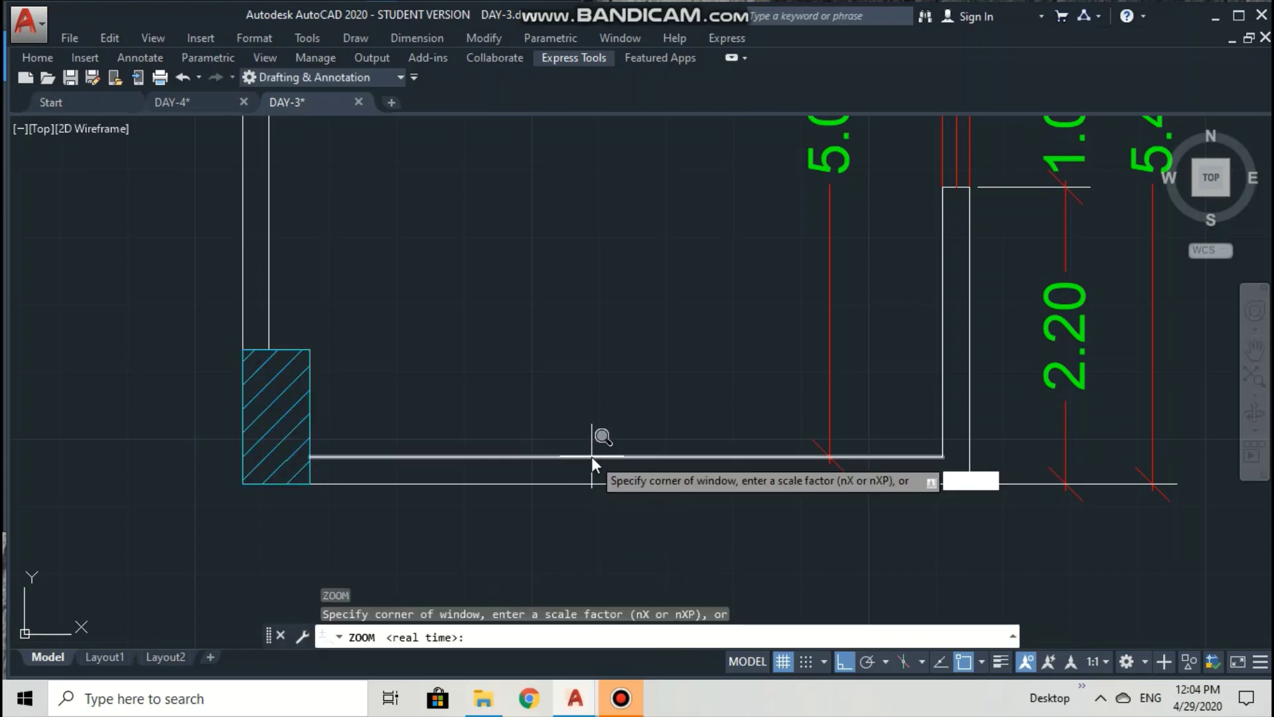
pyautogui.write('.6X')
pyautogui.press('Return')
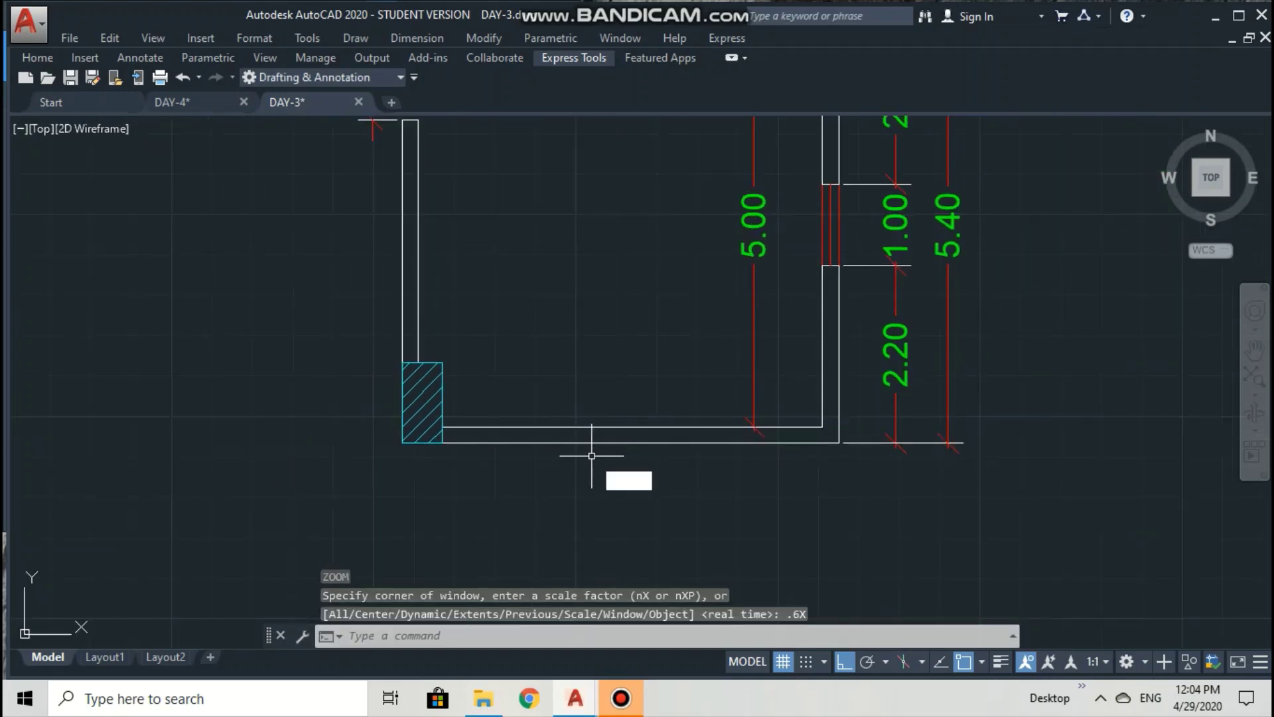
pyautogui.press('Return')
pyautogui.write('.5X')
pyautogui.press('Return')
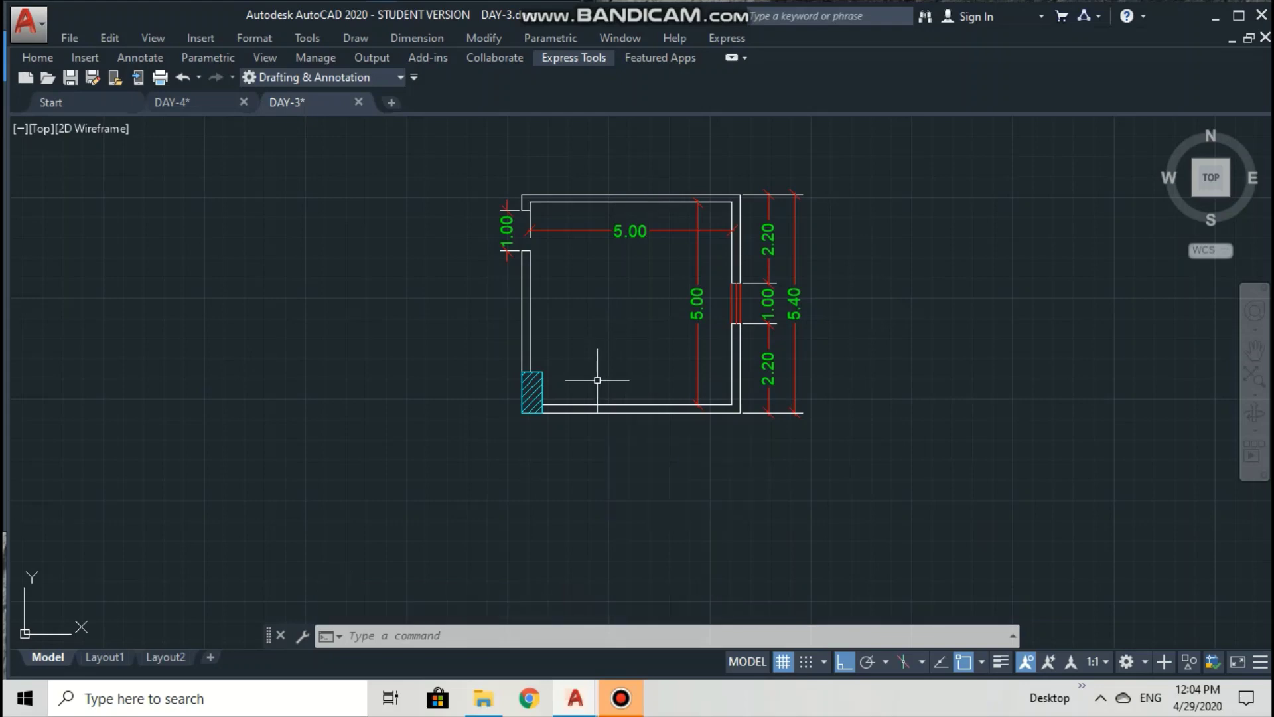
pyautogui.write('mi')
pyautogui.press('Return')
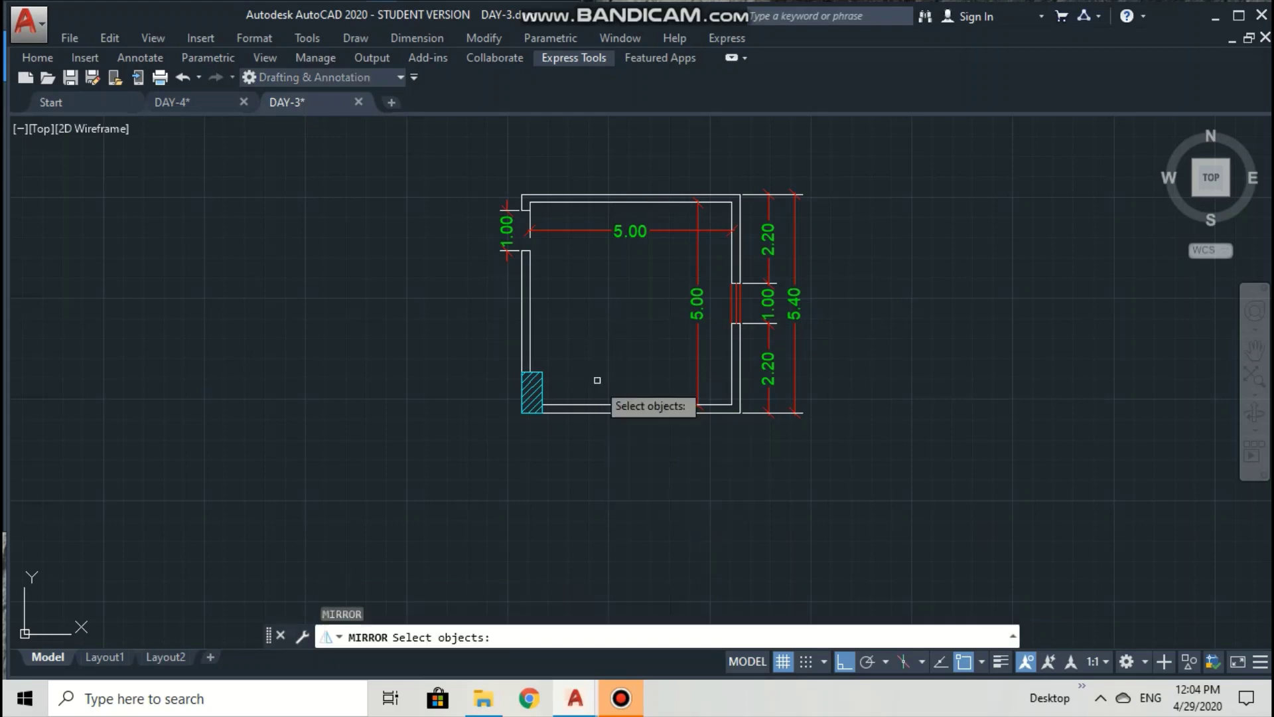
pyautogui.click(527, 378)
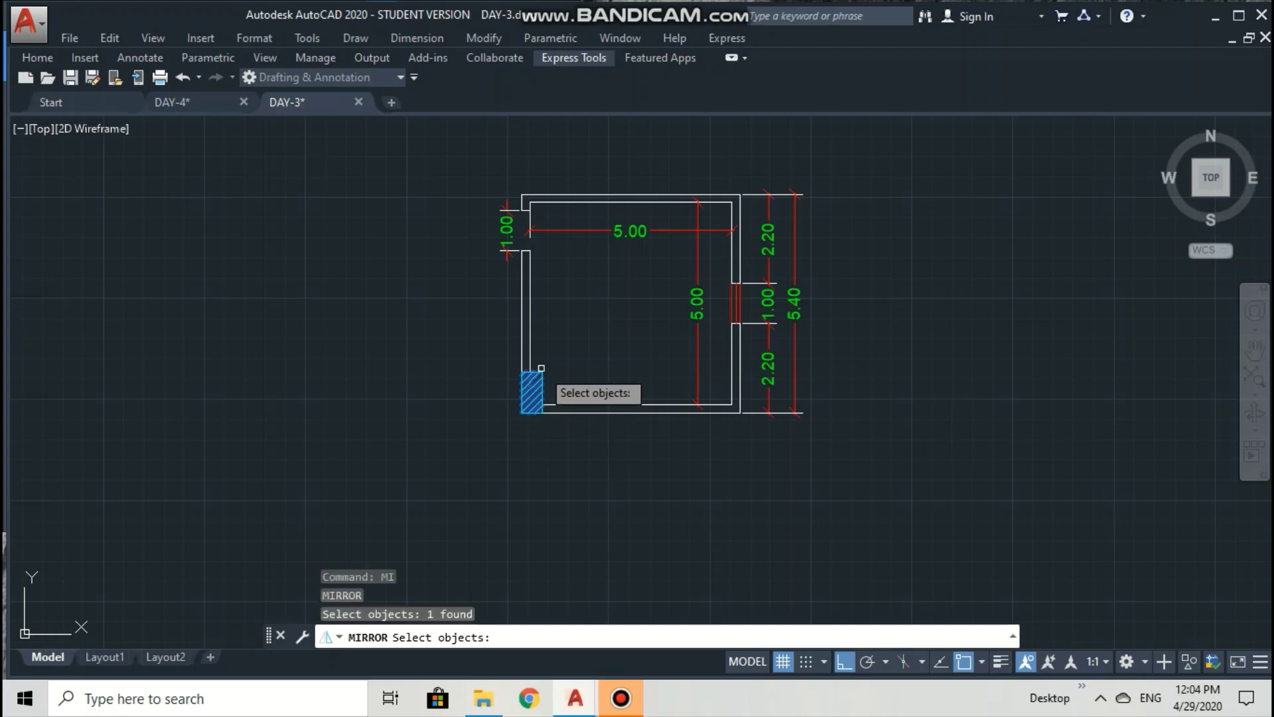
pyautogui.click(542, 369)
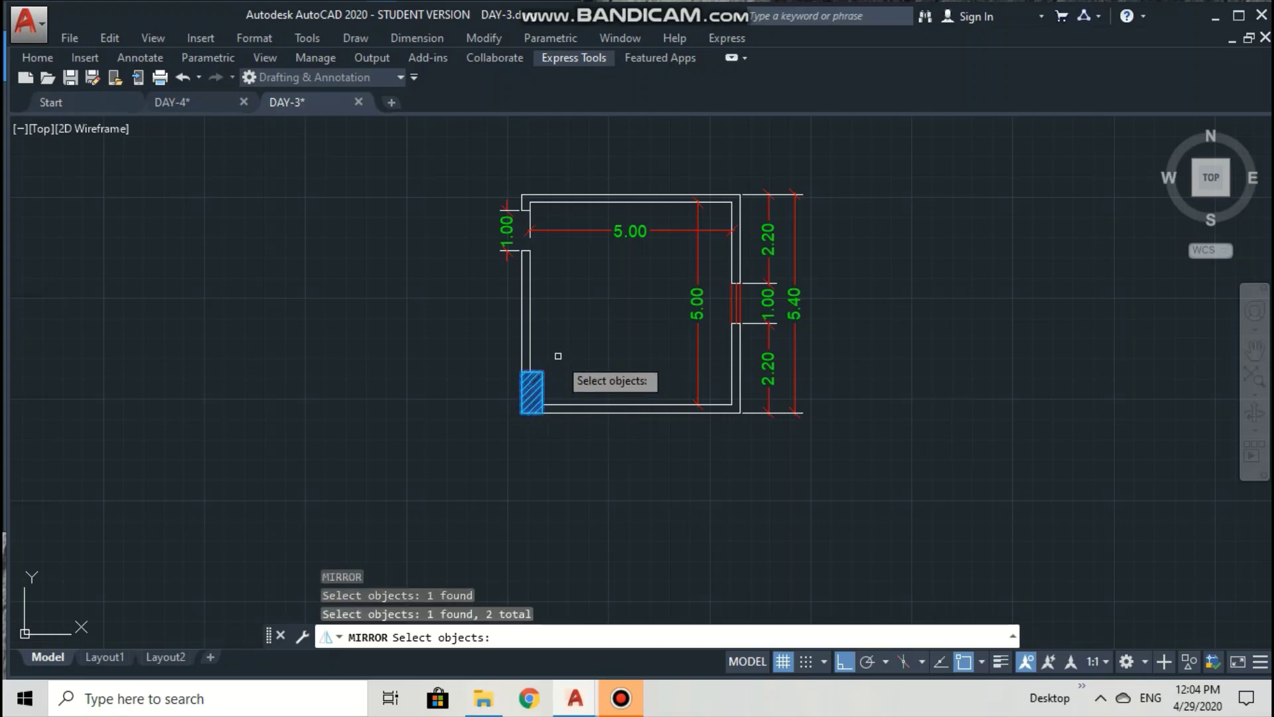
pyautogui.press('Return')
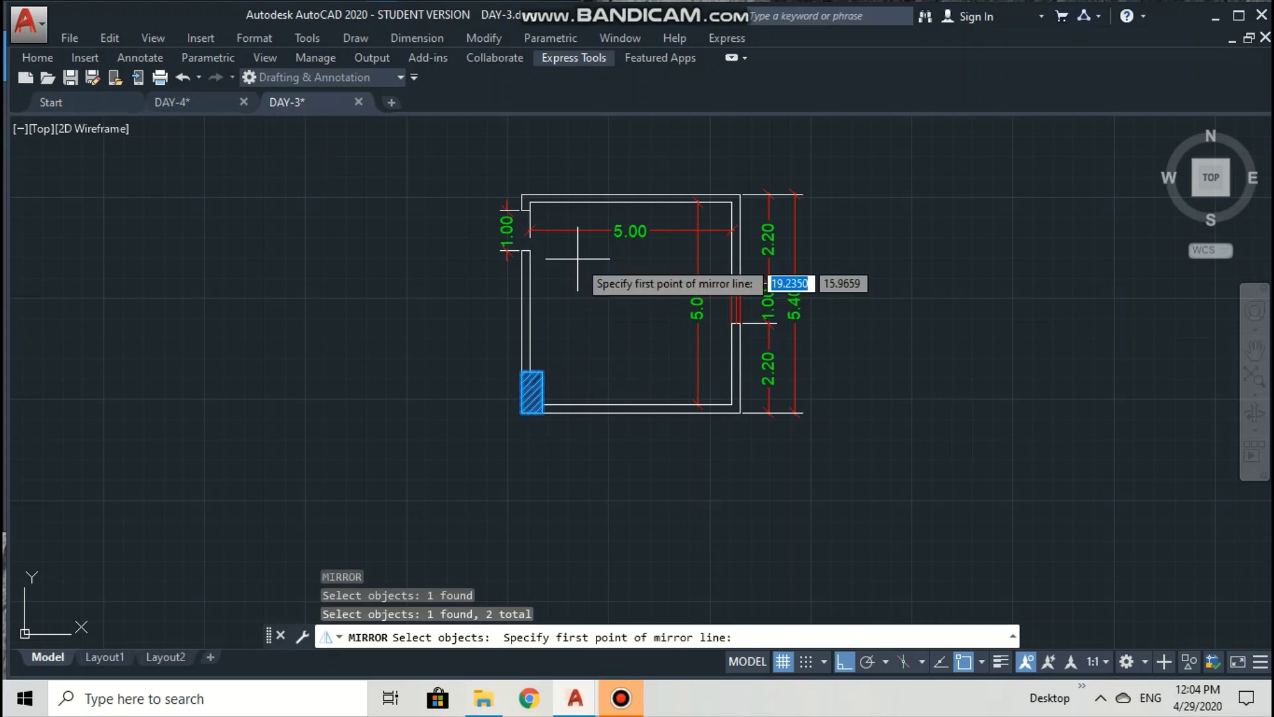
pyautogui.click(641, 198)
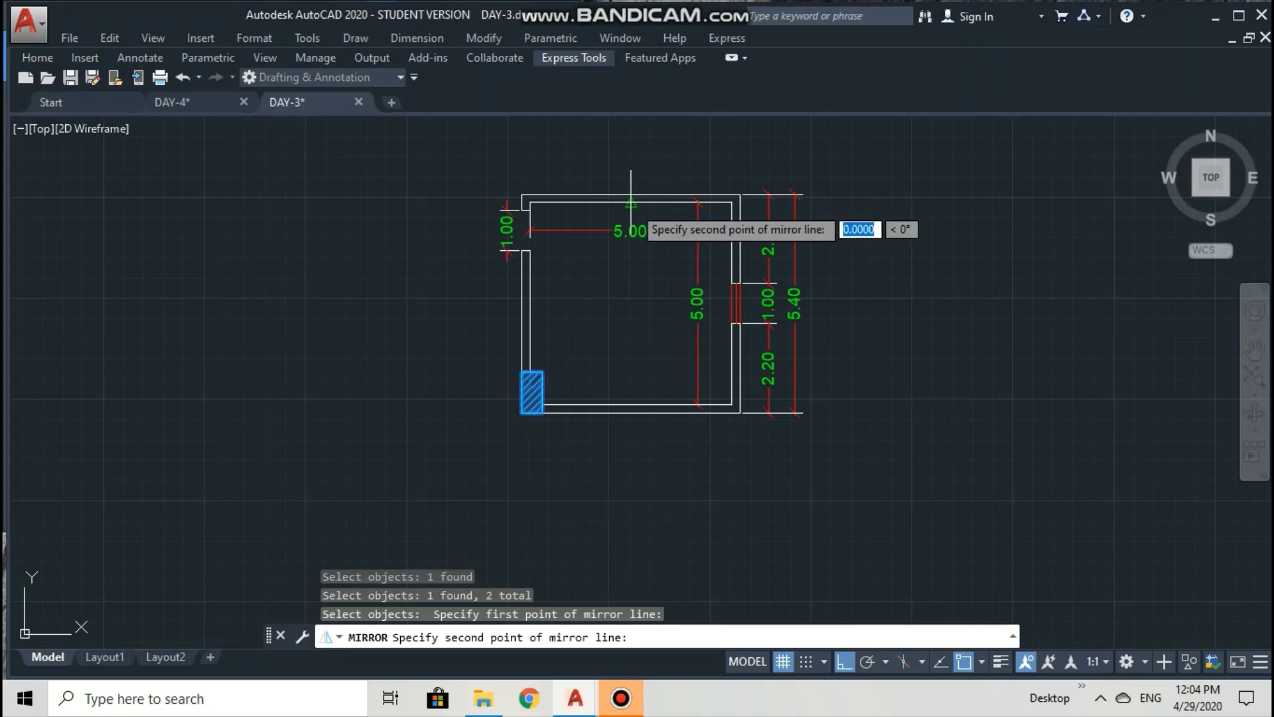
pyautogui.click(664, 404)
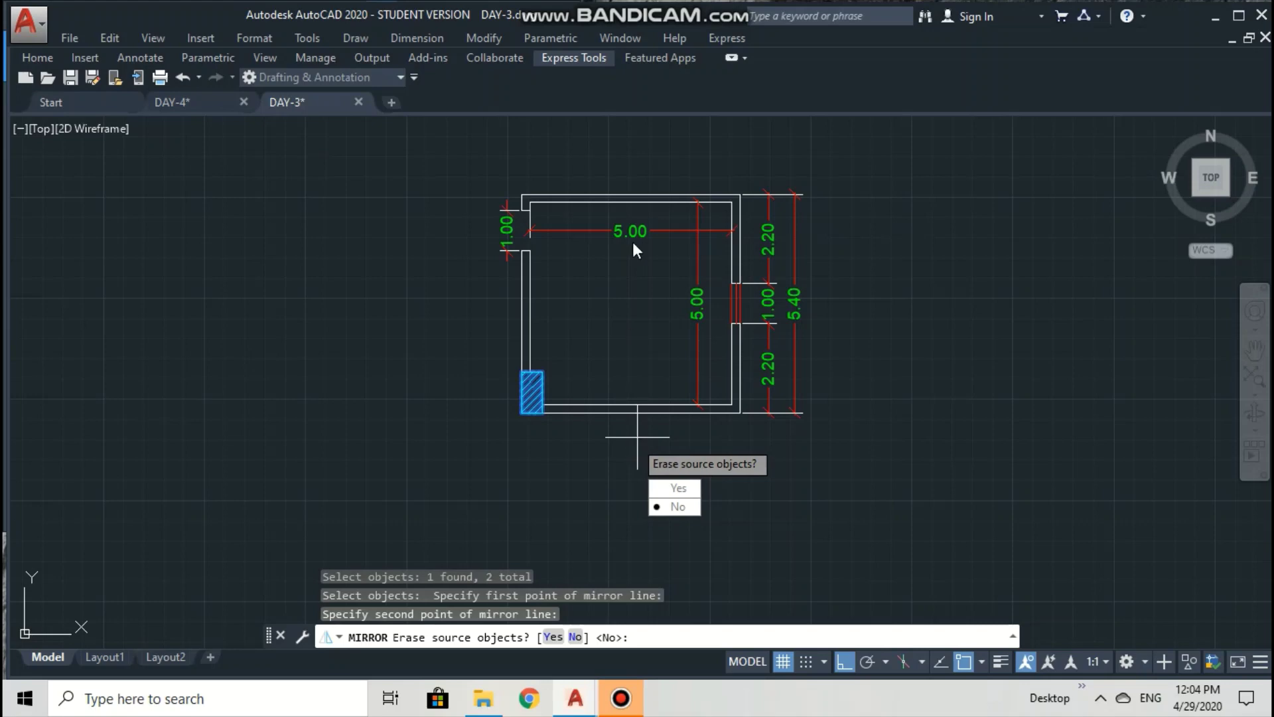
pyautogui.press('Escape')
pyautogui.press('Escape')
pyautogui.press('Escape')
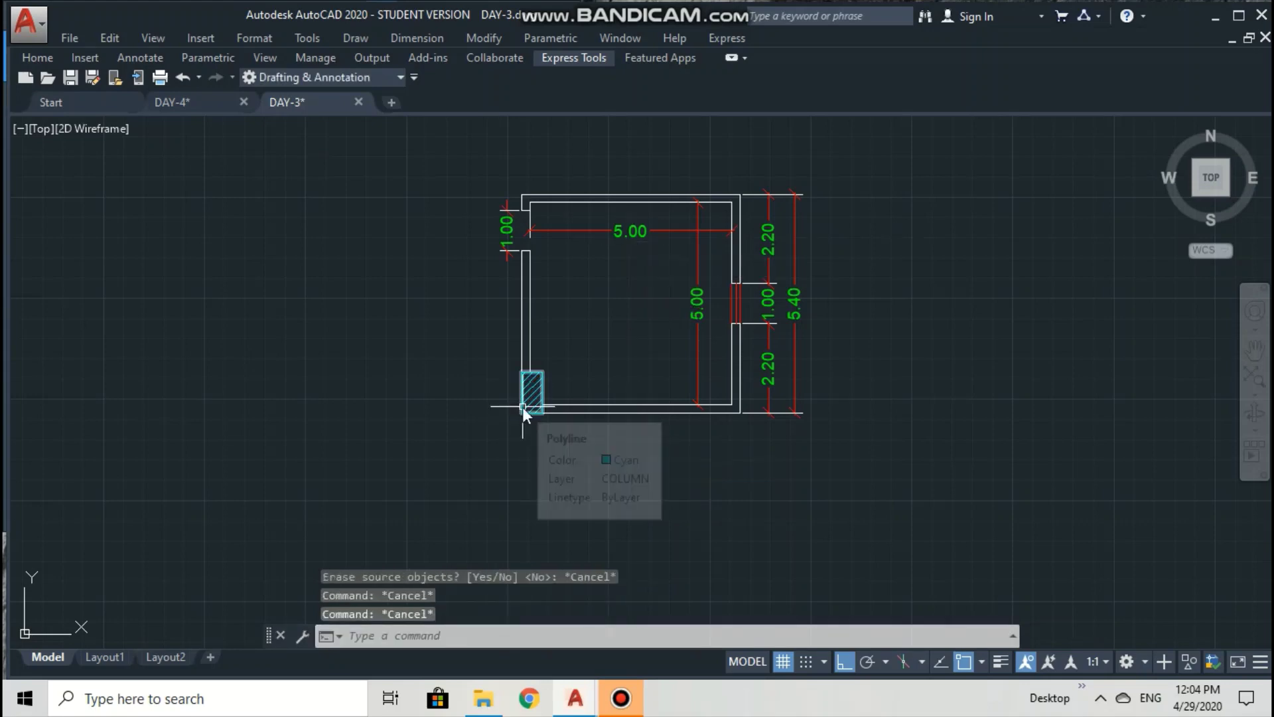
pyautogui.write('z')
pyautogui.press('Return')
pyautogui.press('Escape')
pyautogui.press('Escape')
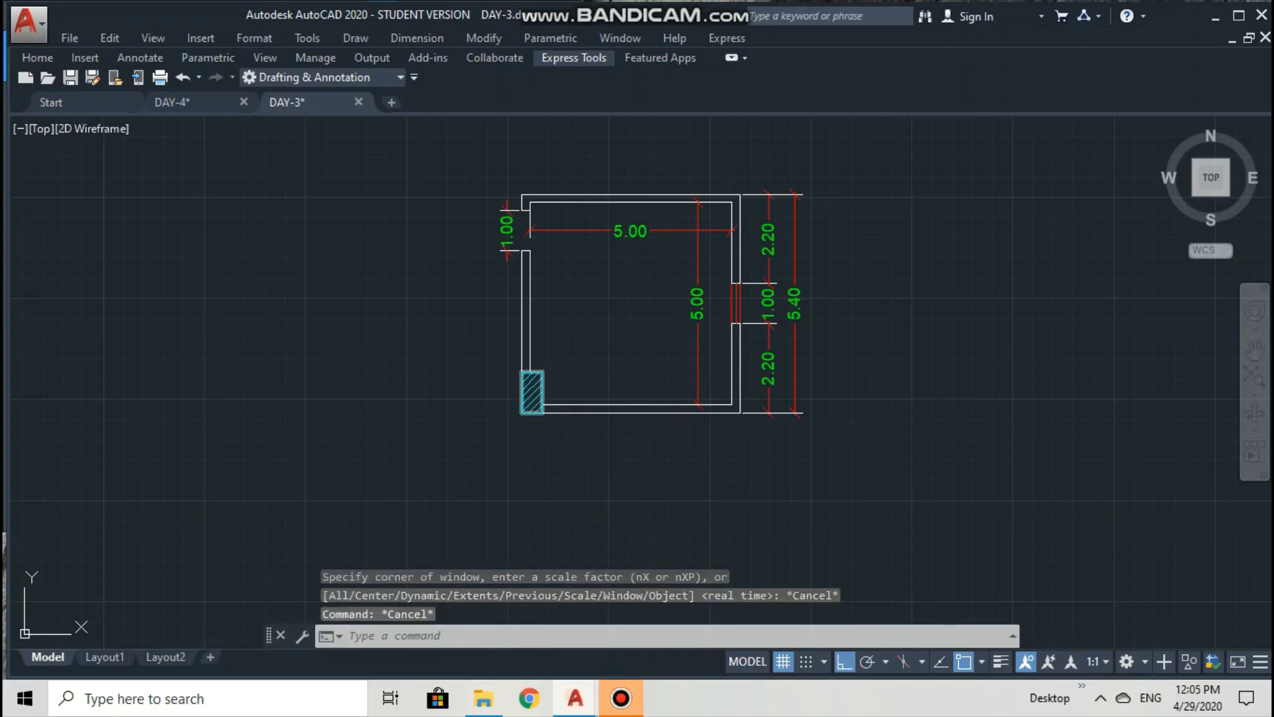
pyautogui.write('z')
pyautogui.press('Return')
pyautogui.write('w')
pyautogui.press('Return')
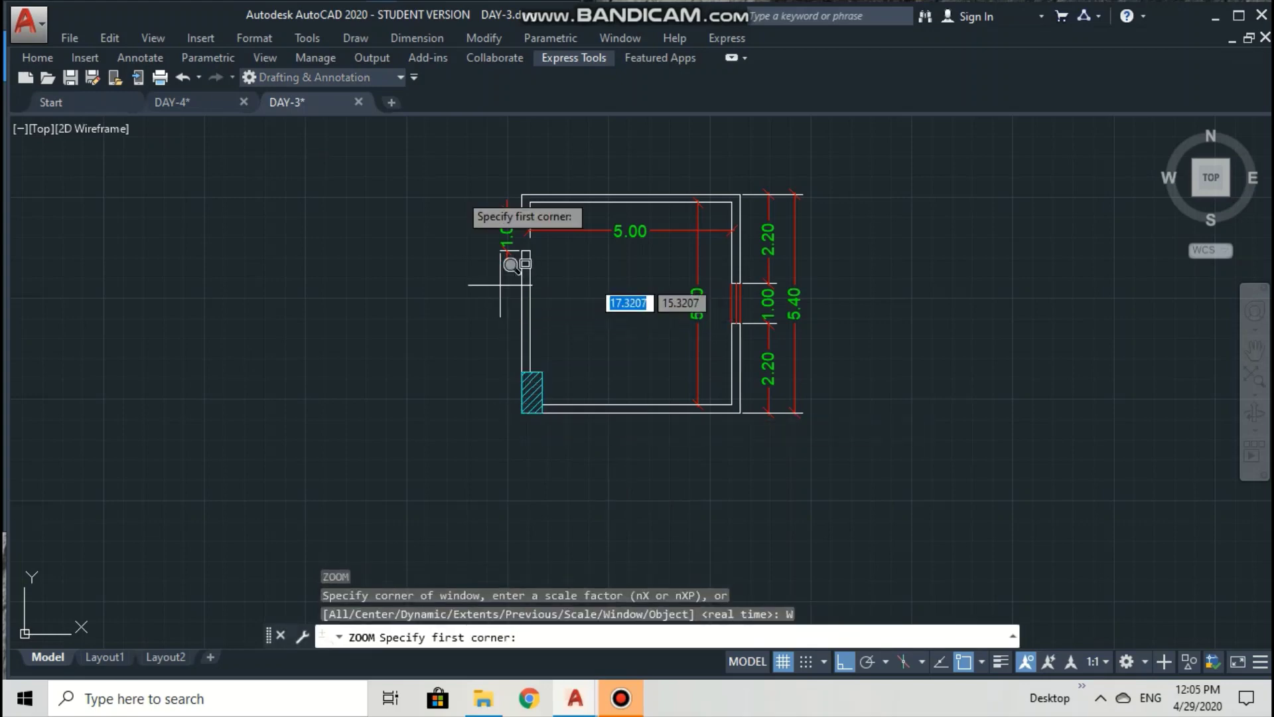
# Zoom in on the room plan with a window.
pyautogui.click(476, 160)
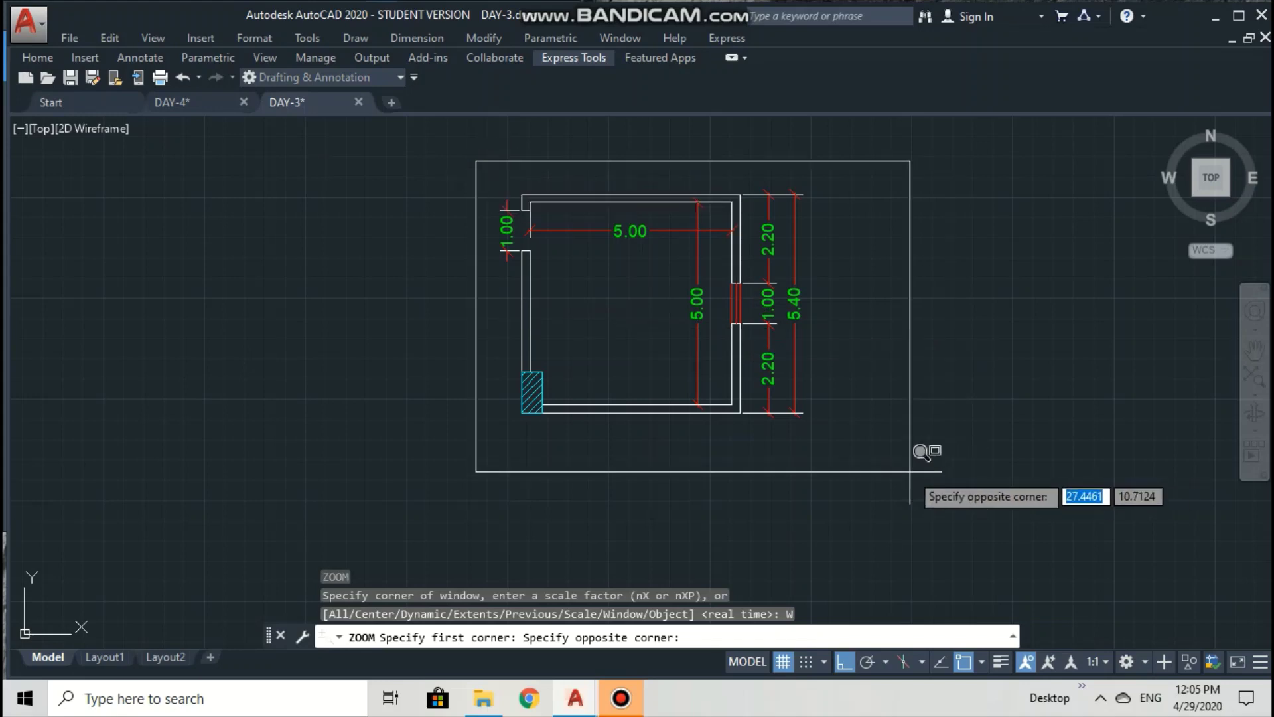
pyautogui.click(892, 457)
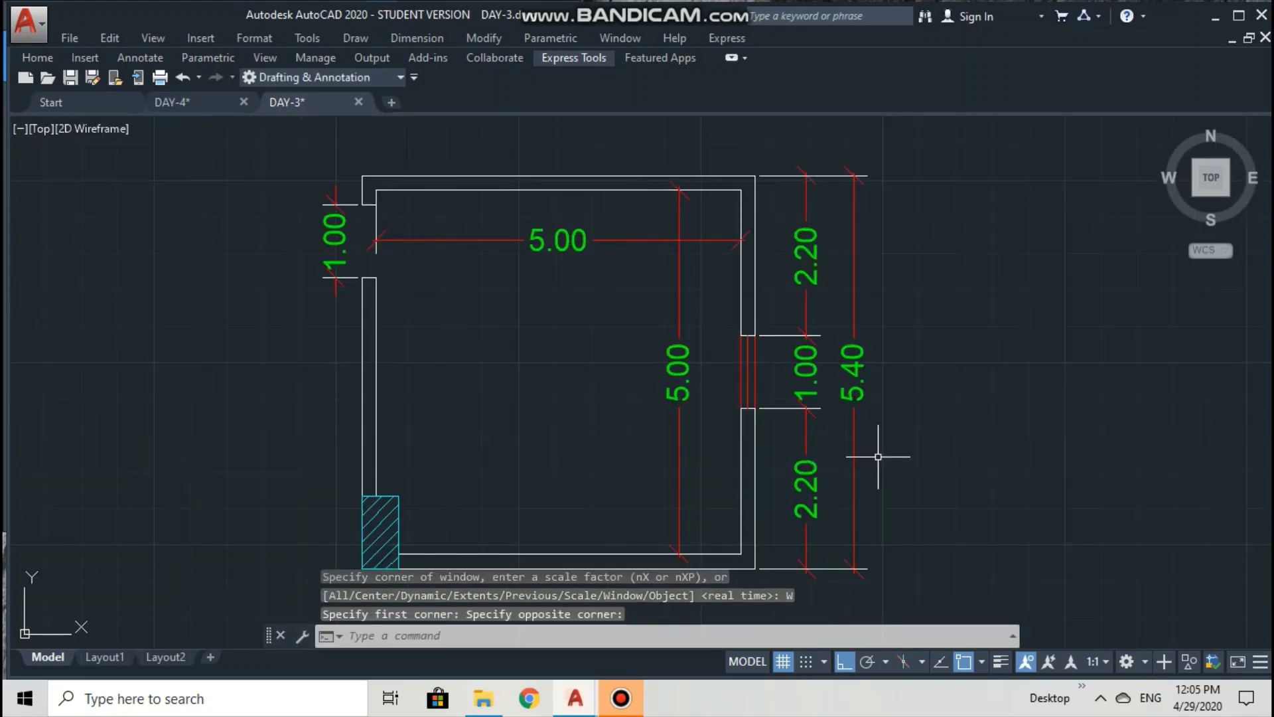
pyautogui.press('Escape')
pyautogui.press('Escape')
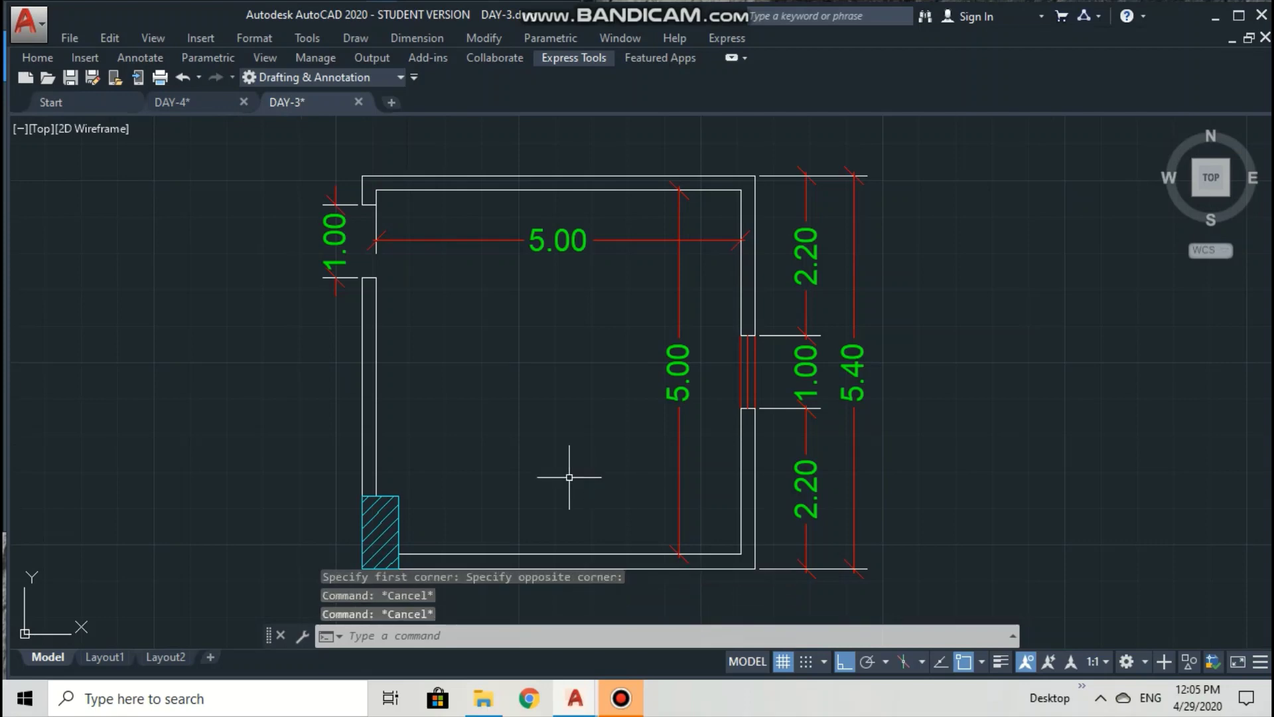
# Mirror the hatched column and outline across a vertical line from the top wall's midpoint, keeping the original.
pyautogui.write('MI')
pyautogui.press('Return')
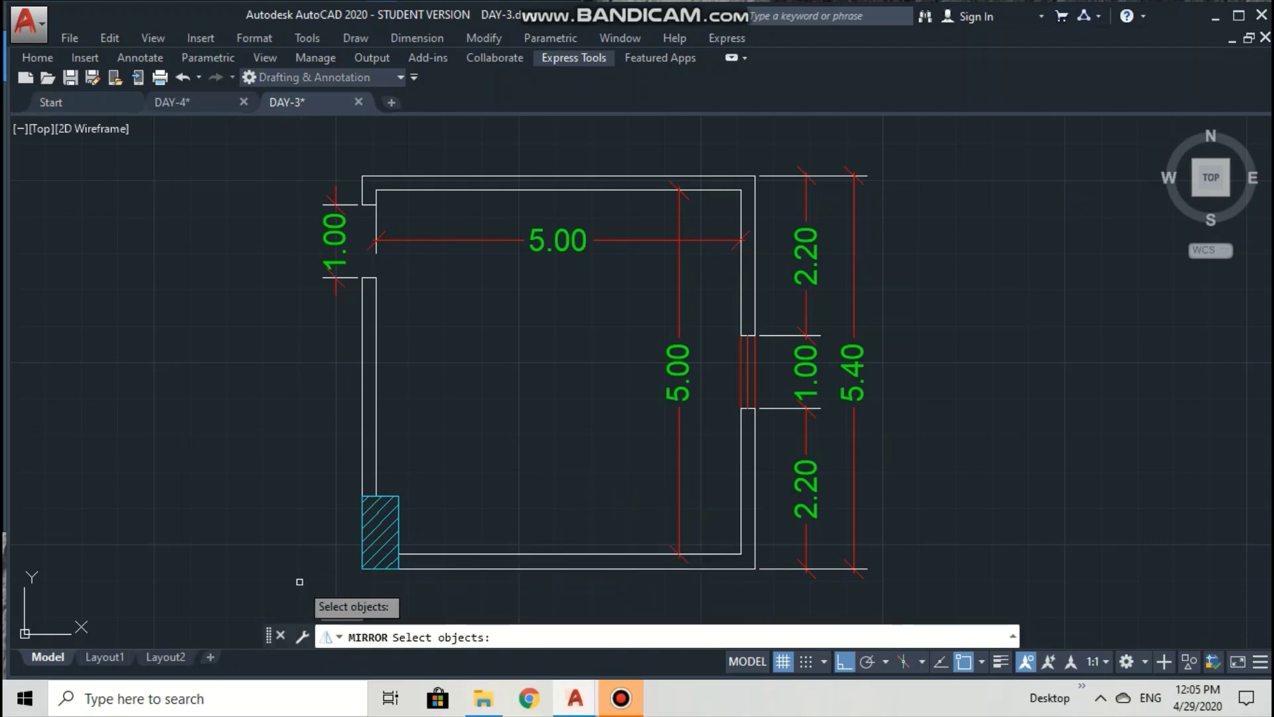
pyautogui.click(372, 522)
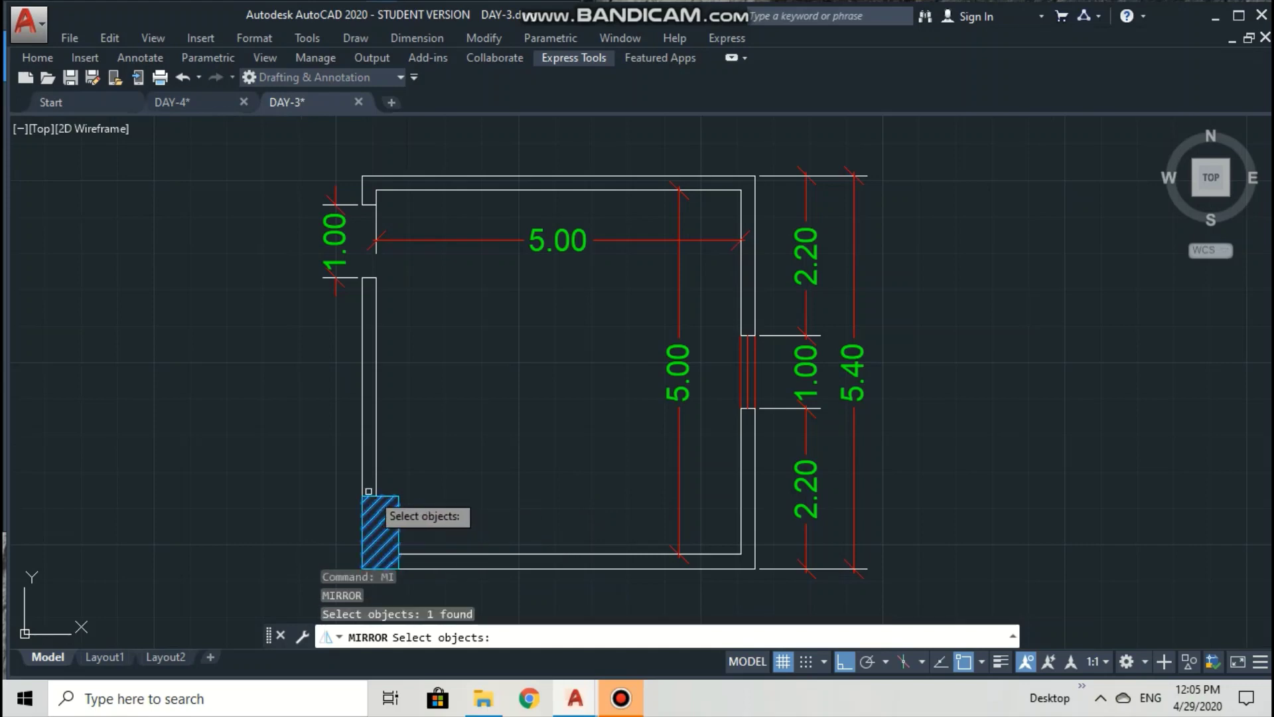
pyautogui.click(398, 528)
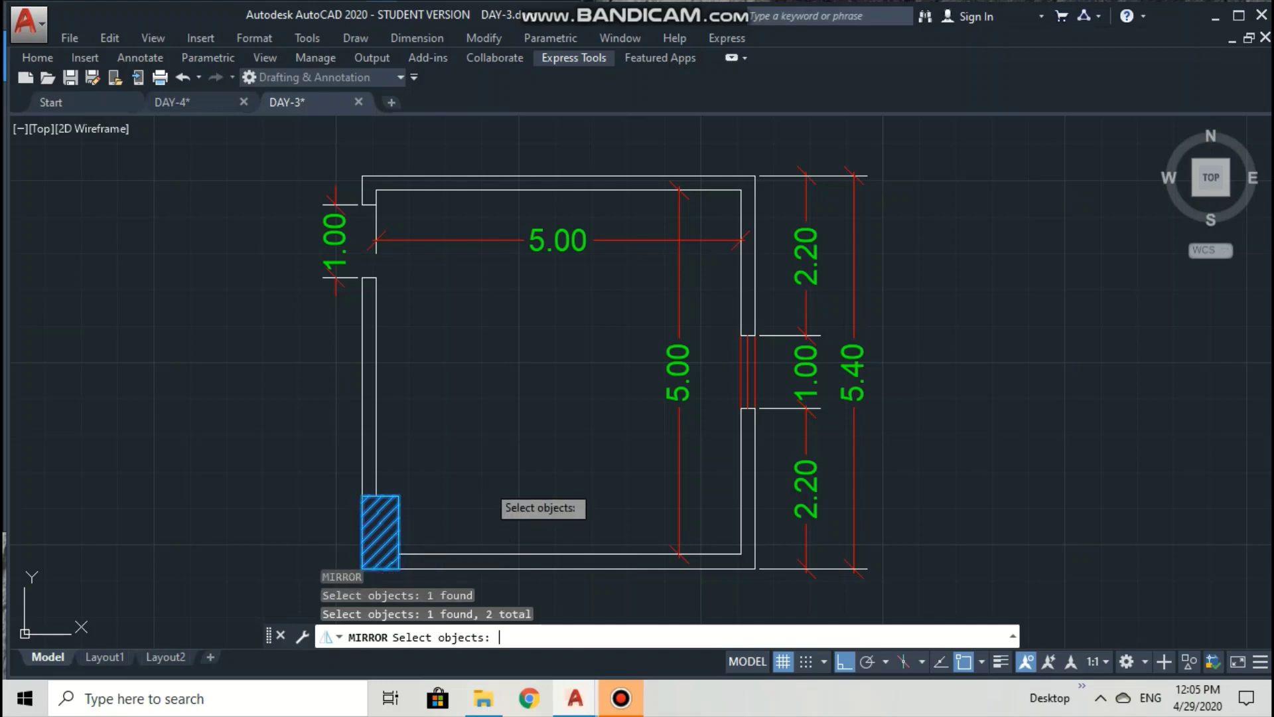
pyautogui.press('Return')
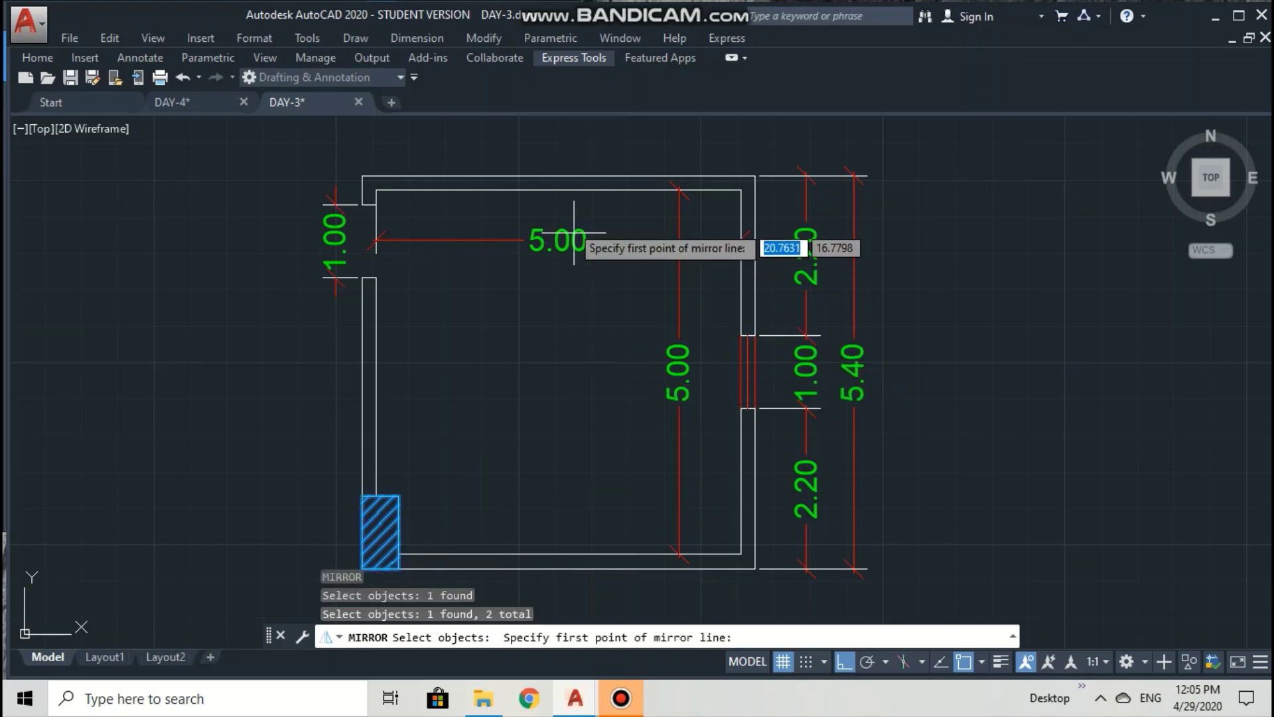
pyautogui.click(565, 178)
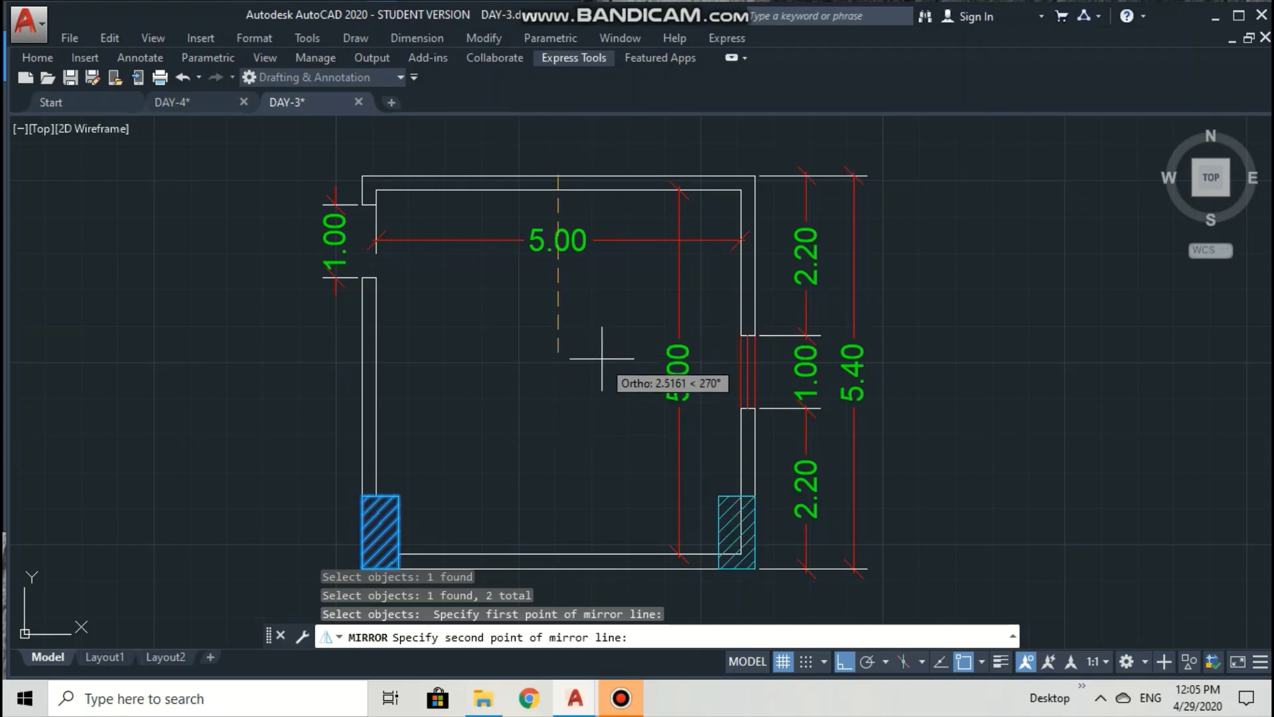
pyautogui.click(594, 399)
pyautogui.press('Return')
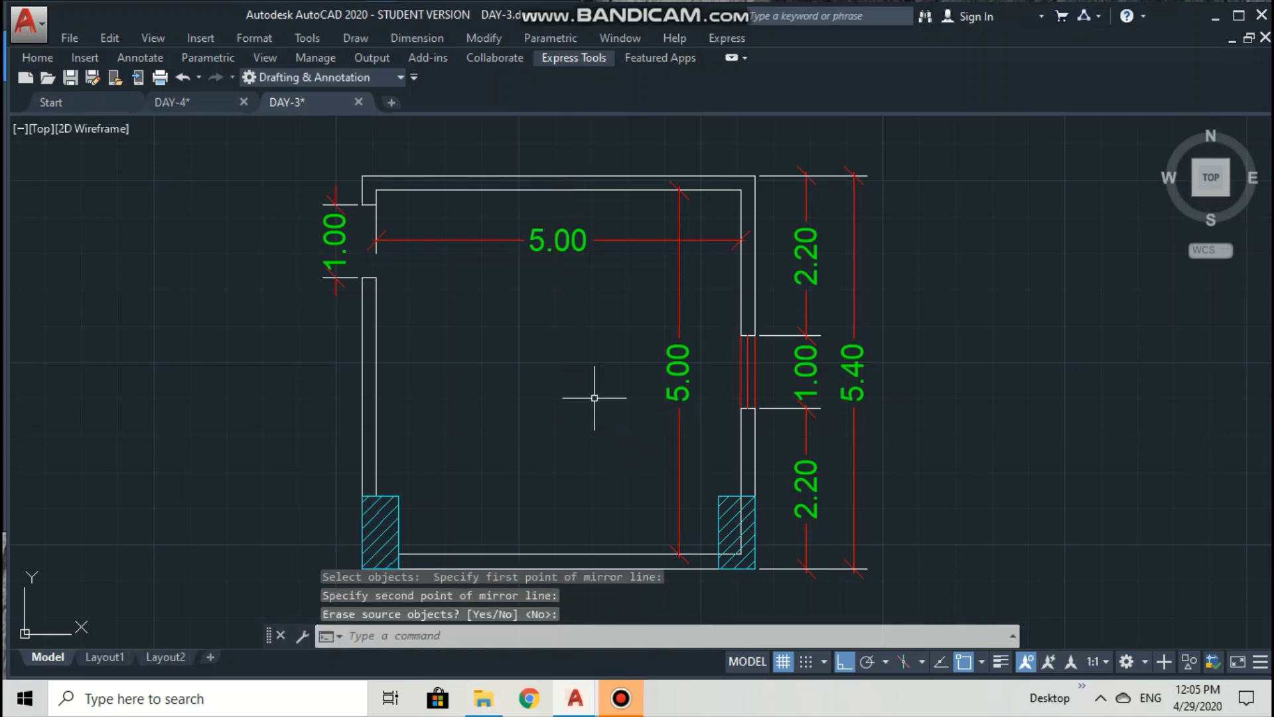
pyautogui.press('Escape')
pyautogui.press('Escape')
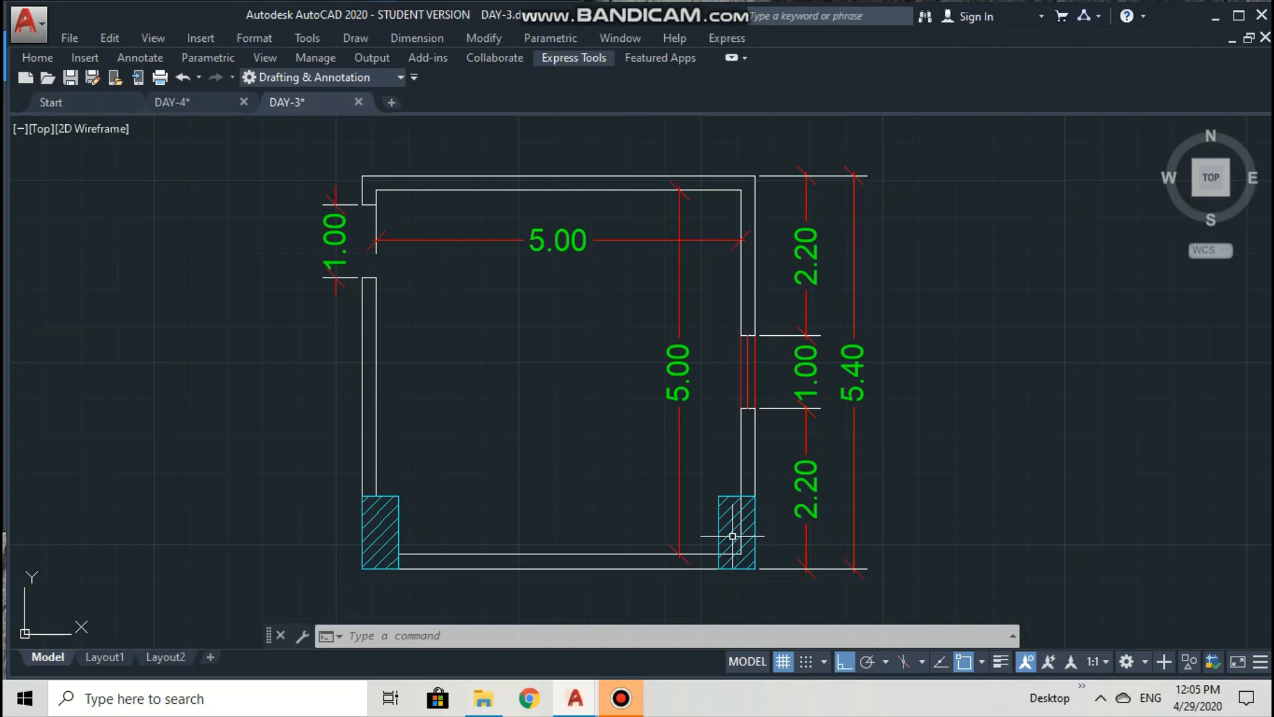
# Offset the bottom-right column outline 0.5 outward to make a larger square around it.
pyautogui.write('O')
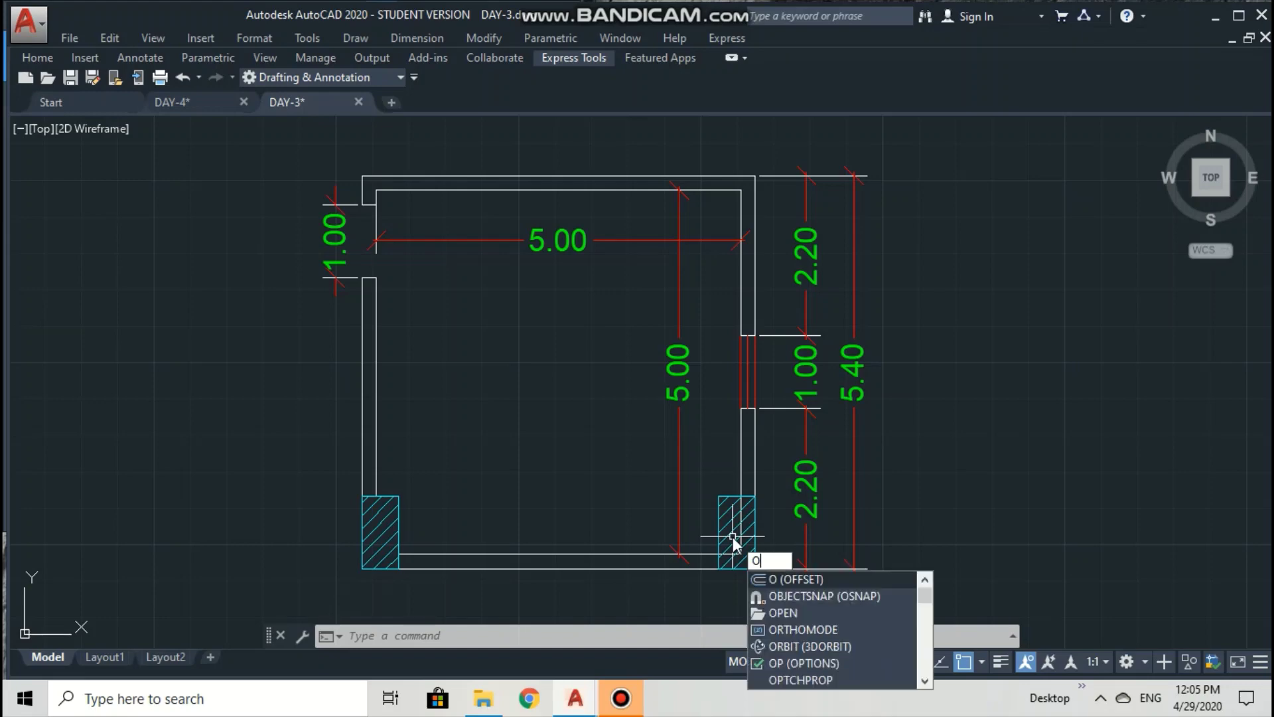
pyautogui.press('Escape')
pyautogui.press('Escape')
pyautogui.write('o')
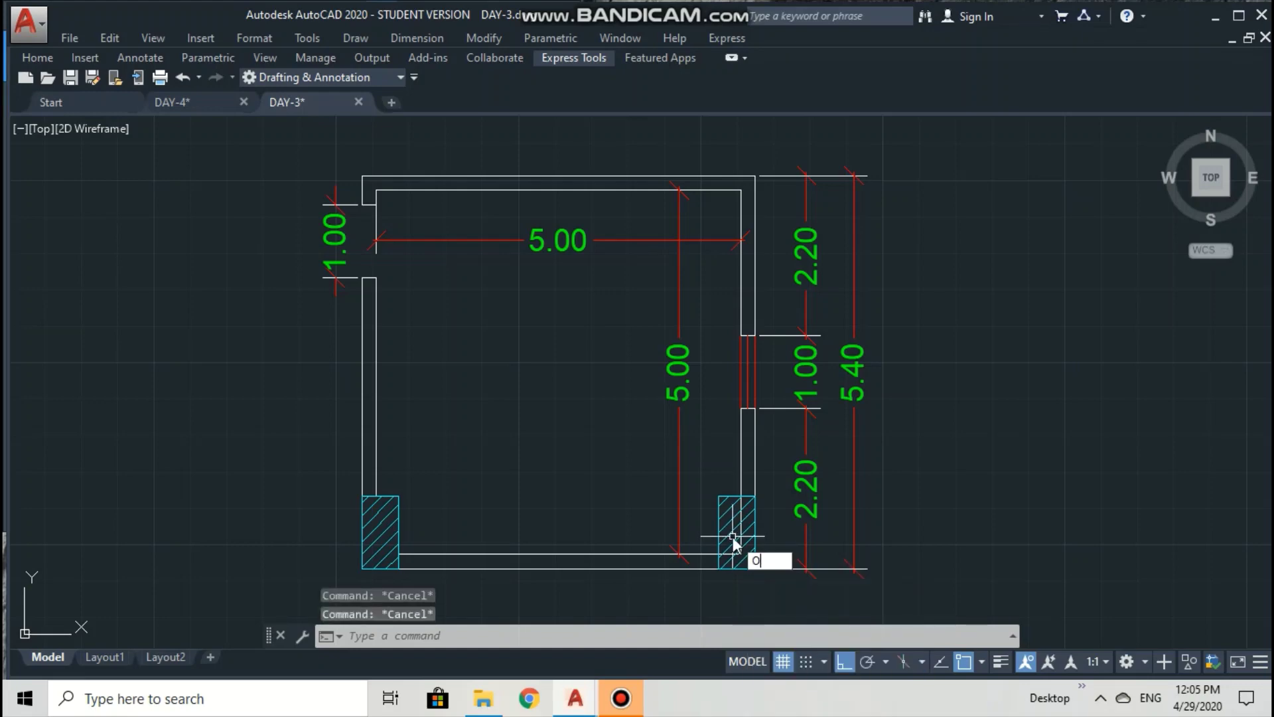
pyautogui.press('Return')
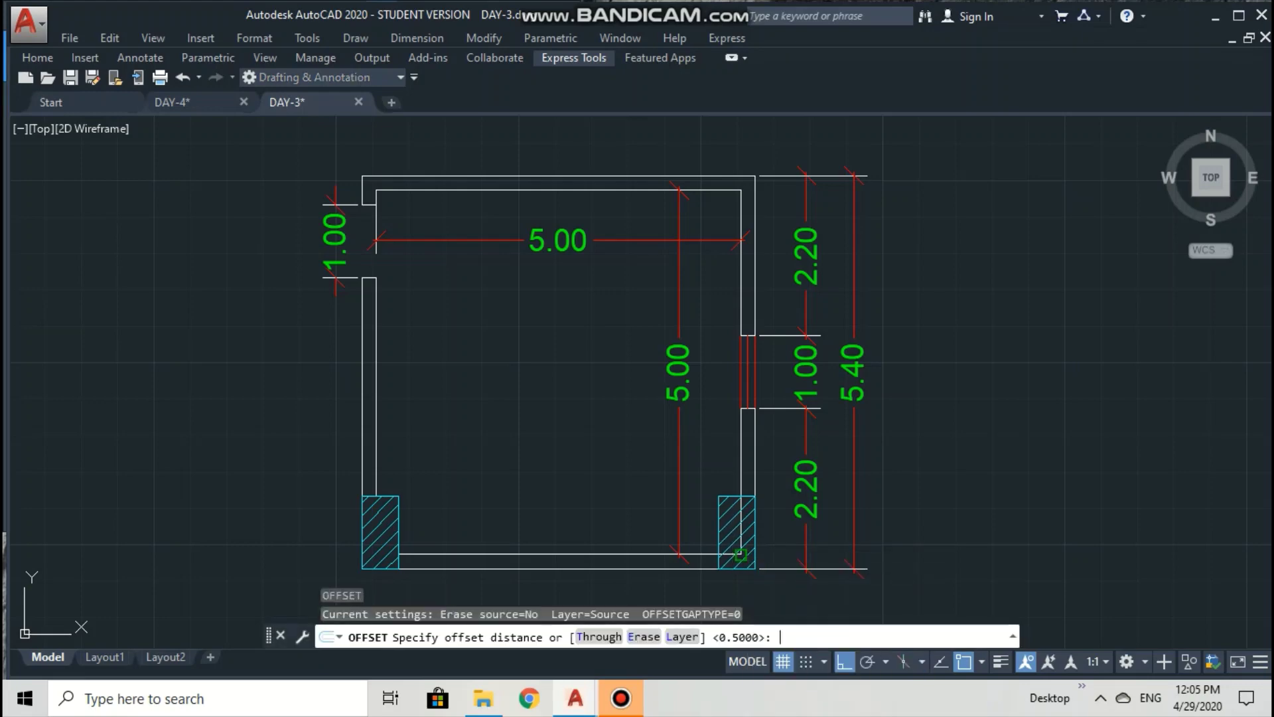
pyautogui.press('Return')
pyautogui.click(735, 498)
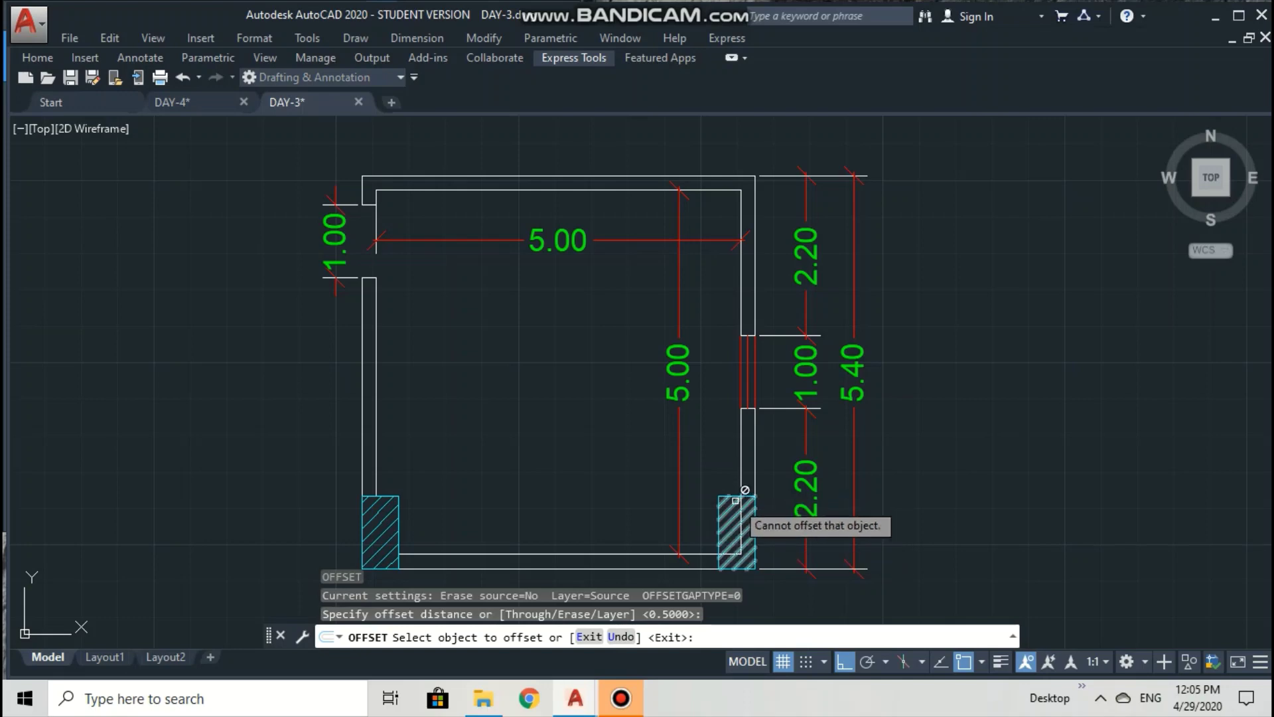
pyautogui.click(720, 511)
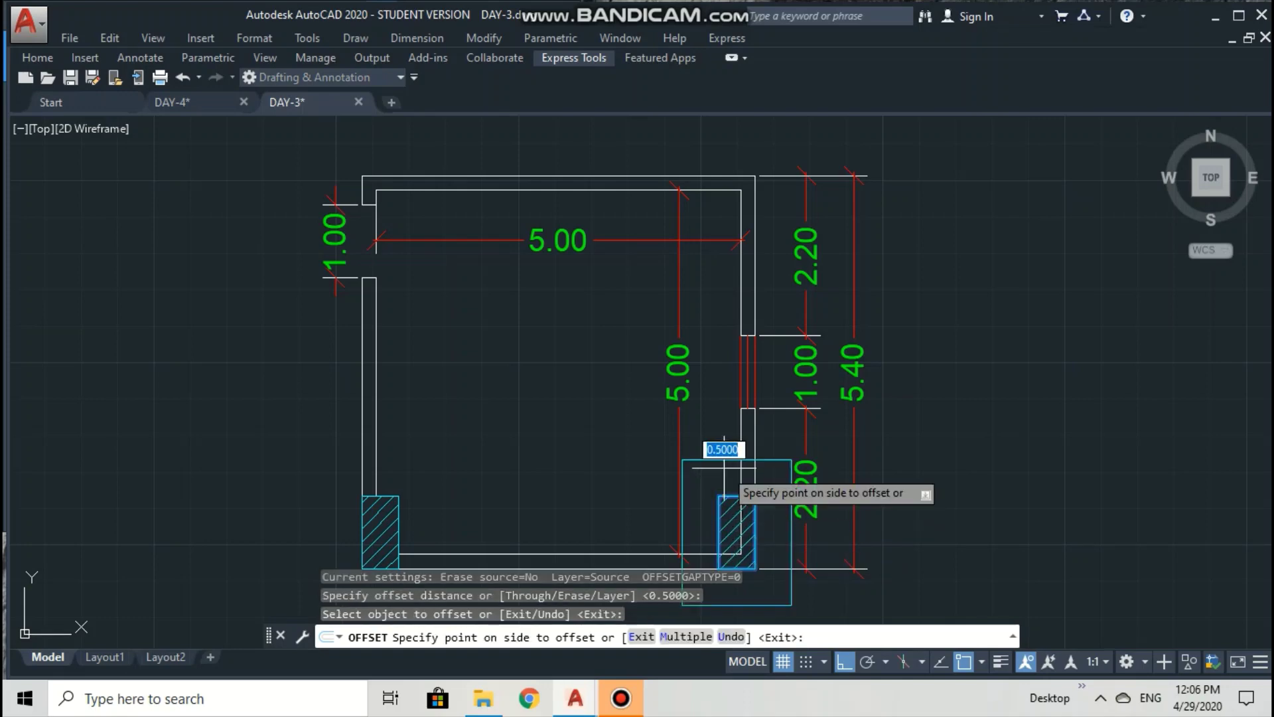
pyautogui.click(725, 468)
pyautogui.press('Escape')
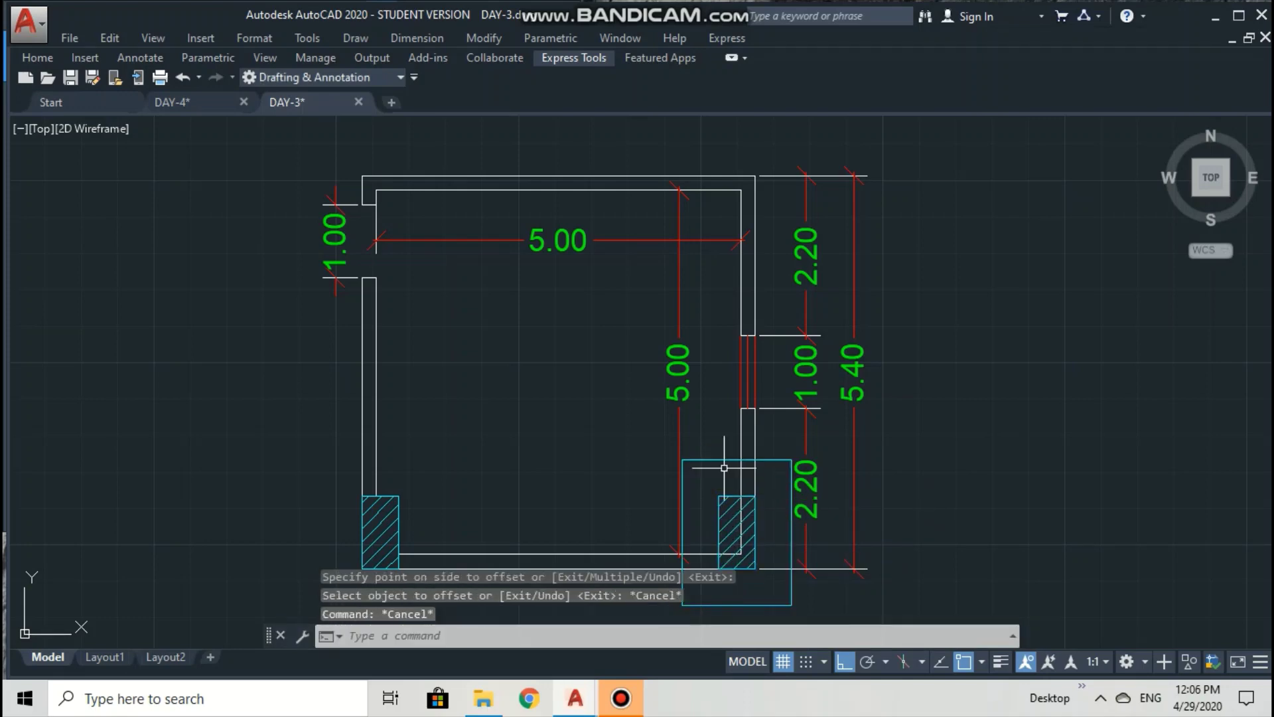
# Zoom out by .8X, then window-zoom close on the bottom-right column.
pyautogui.write('z')
pyautogui.press('Return')
pyautogui.write('.8x')
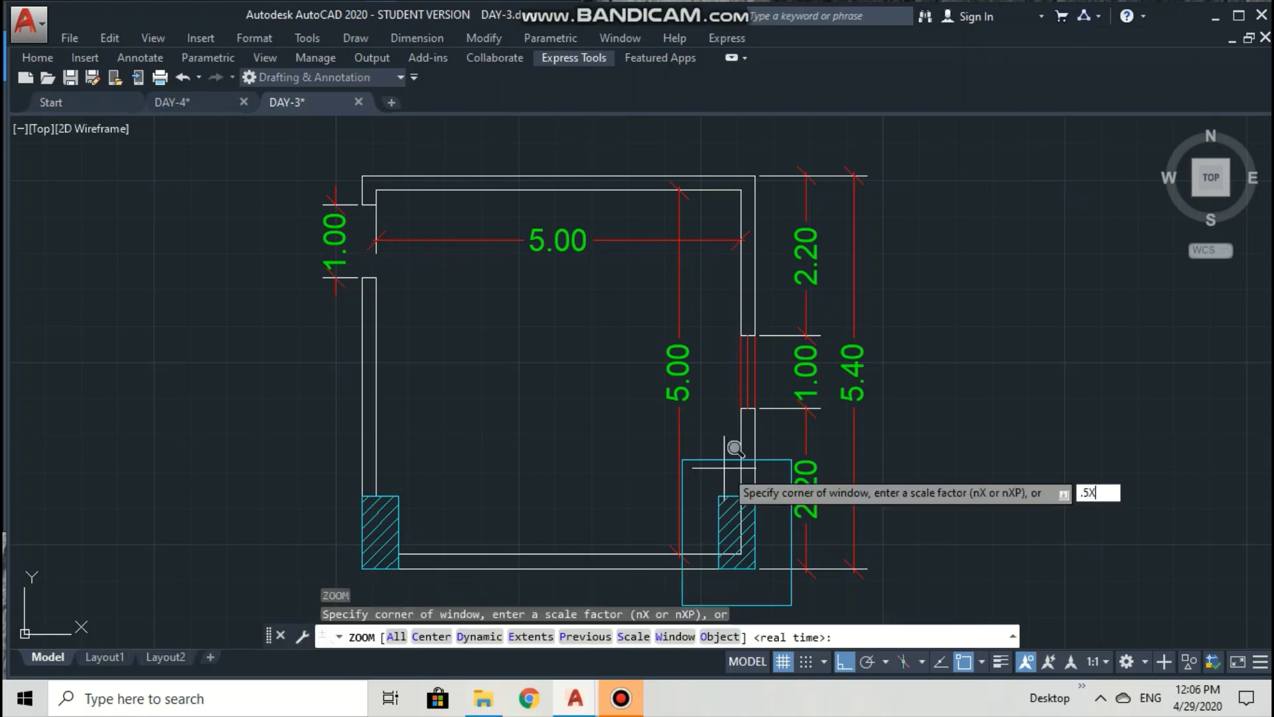
pyautogui.press('Return')
pyautogui.write('z')
pyautogui.press('Return')
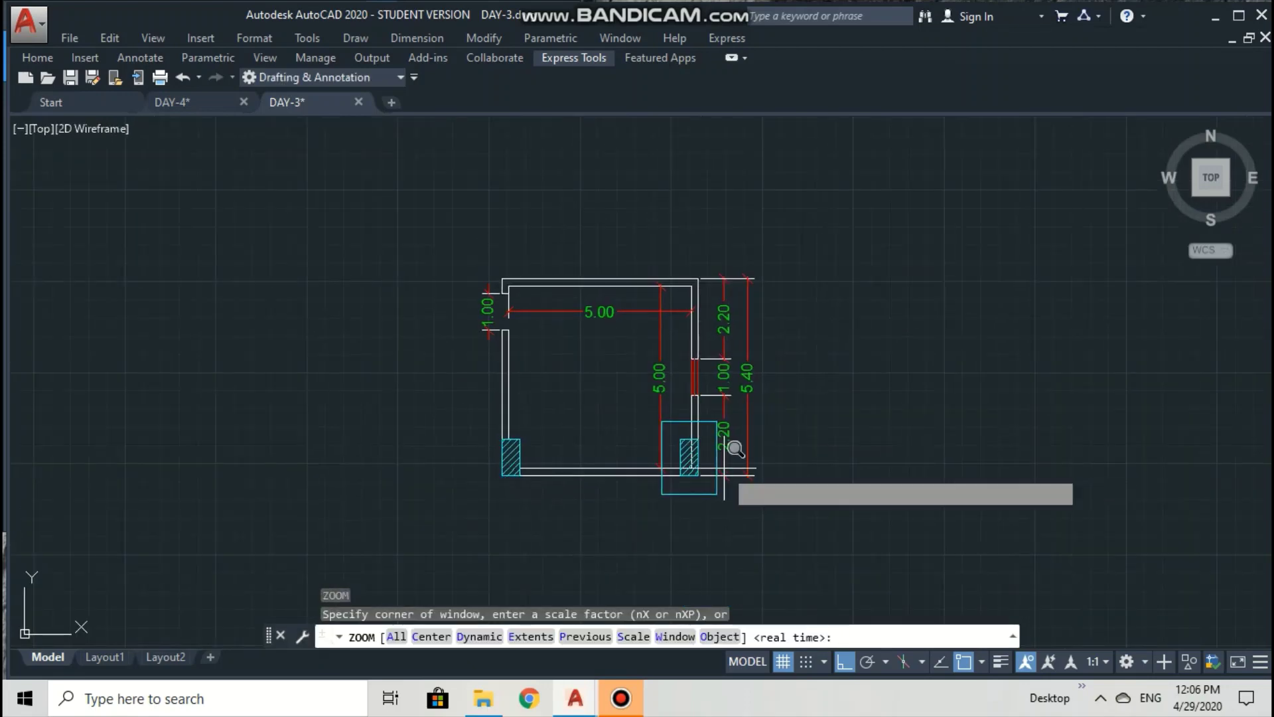
pyautogui.write('w')
pyautogui.press('Return')
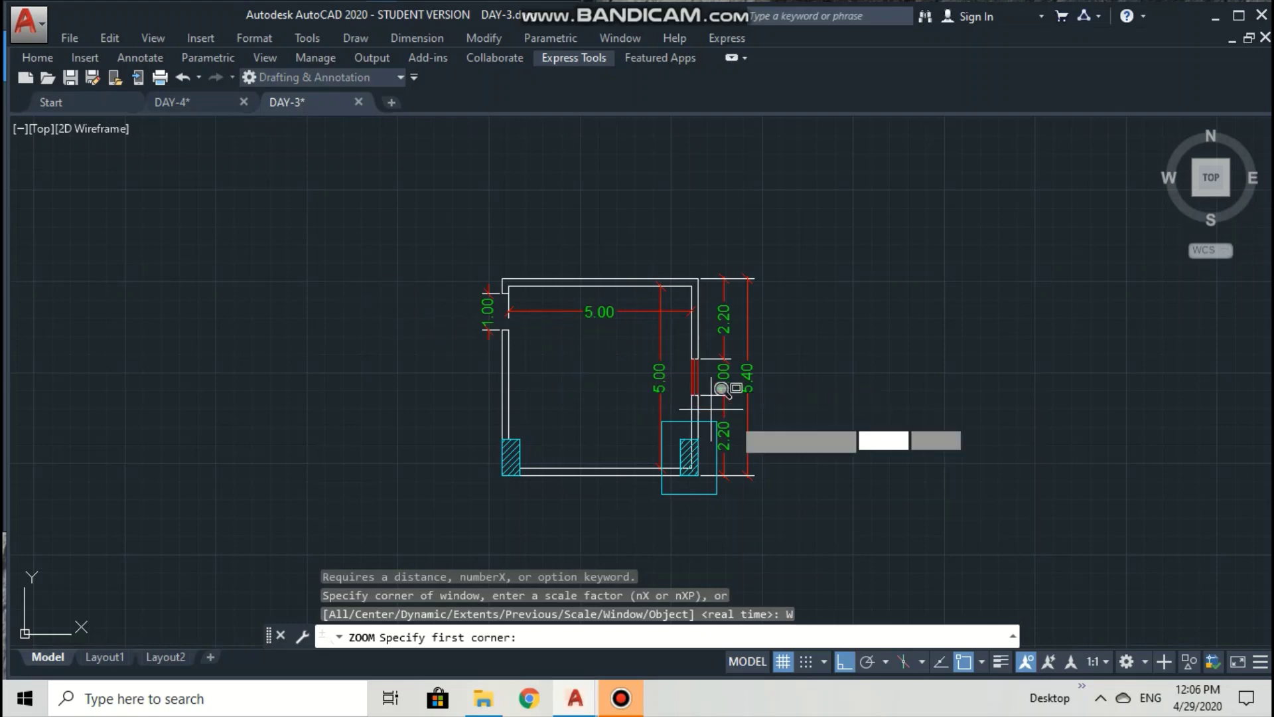
pyautogui.click(644, 415)
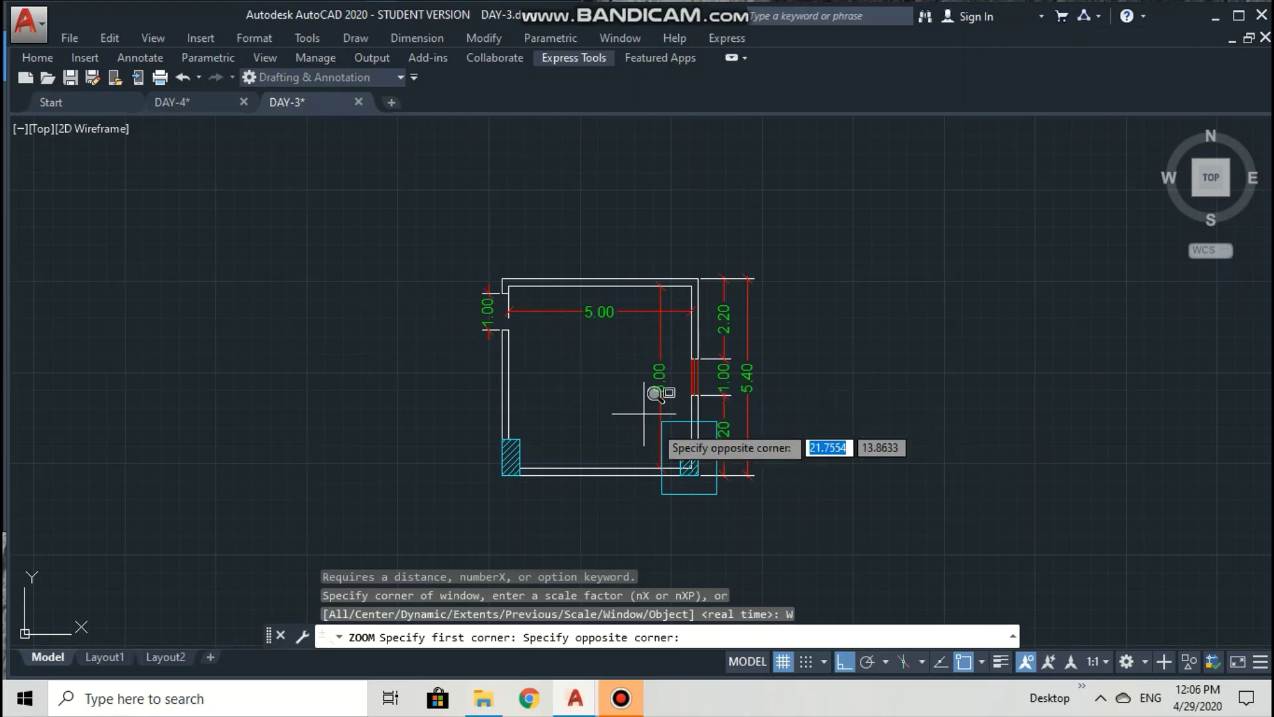
pyautogui.click(786, 489)
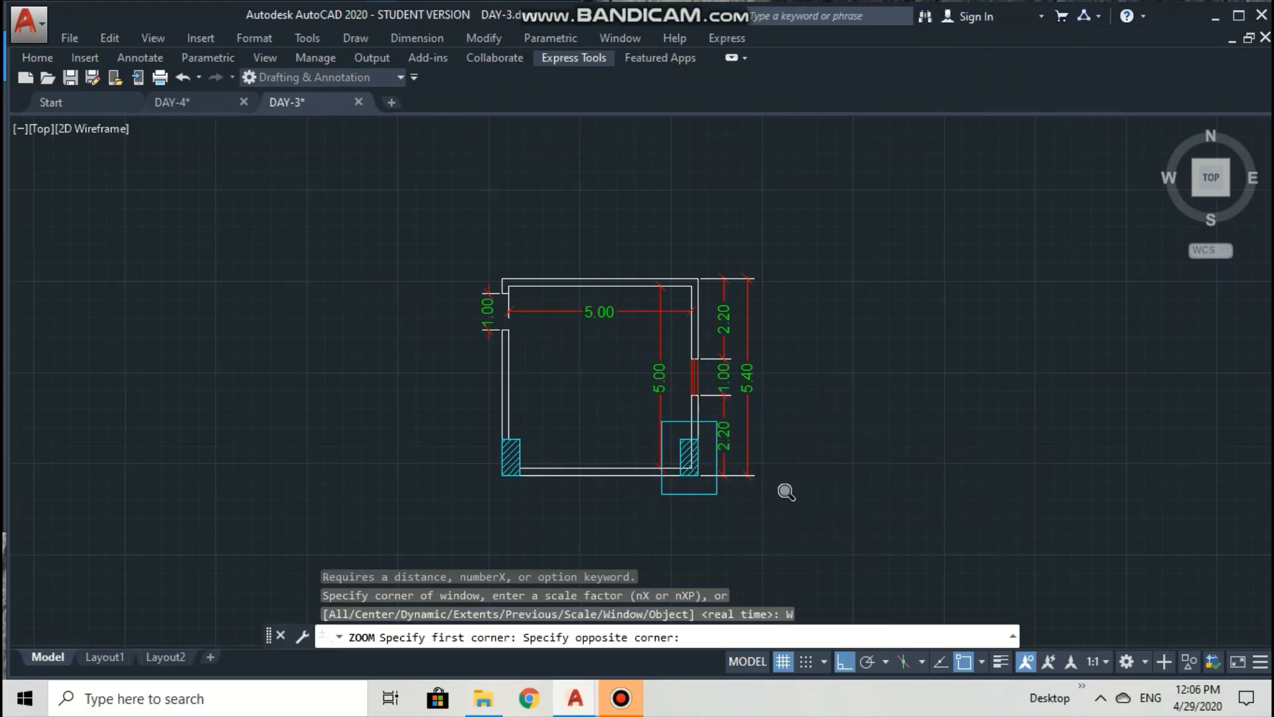
pyautogui.press('Escape')
pyautogui.press('Escape')
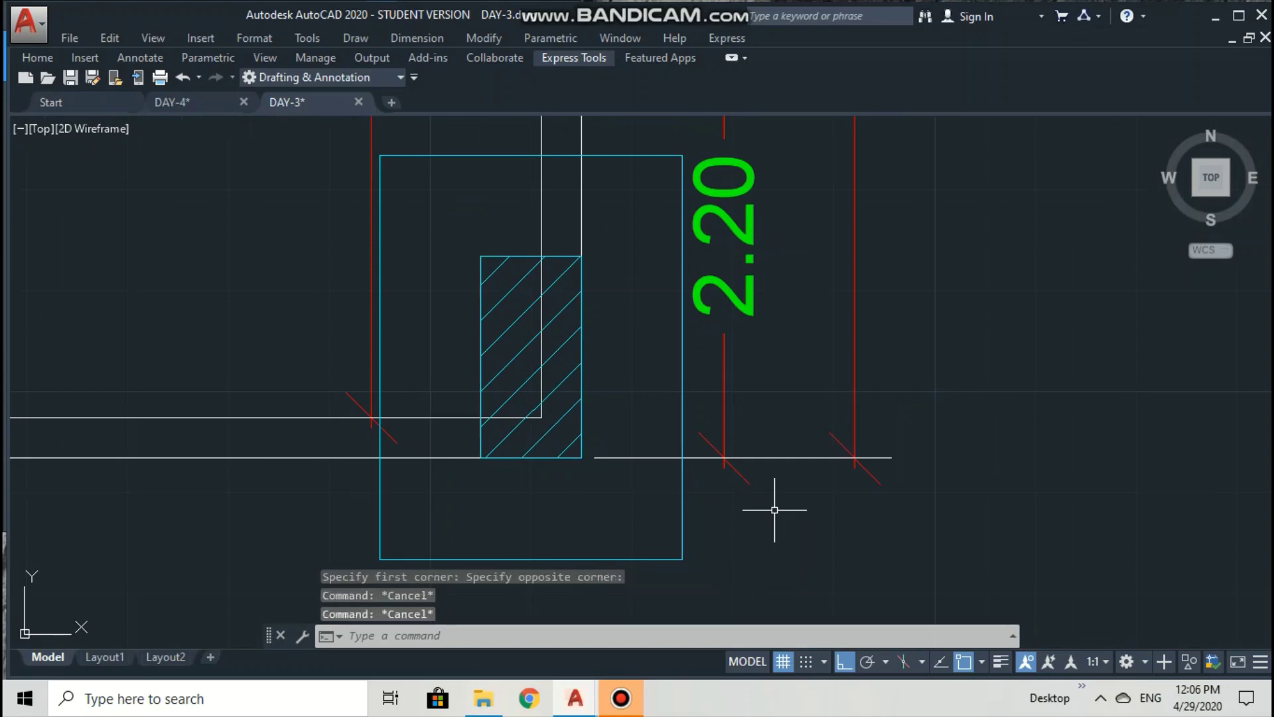
# Trim the two horizontal and one vertical wall line inside the larger box around the column.
pyautogui.press('Return')
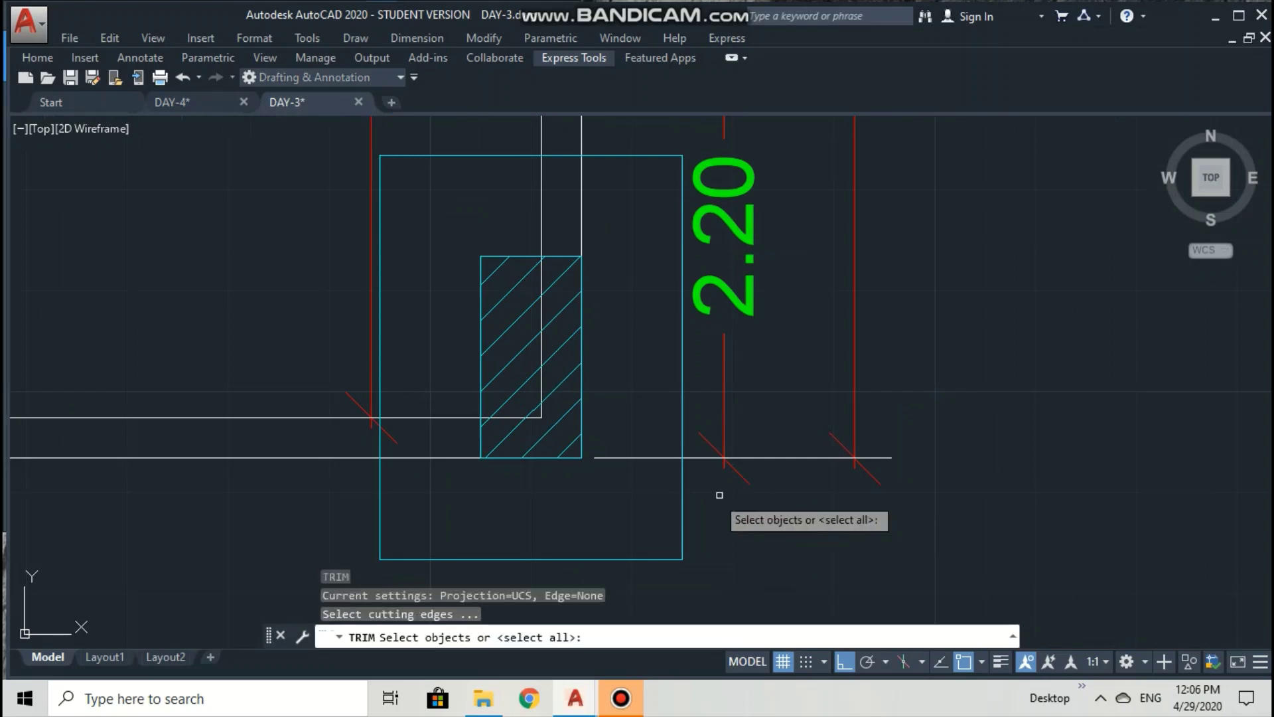
pyautogui.click(681, 493)
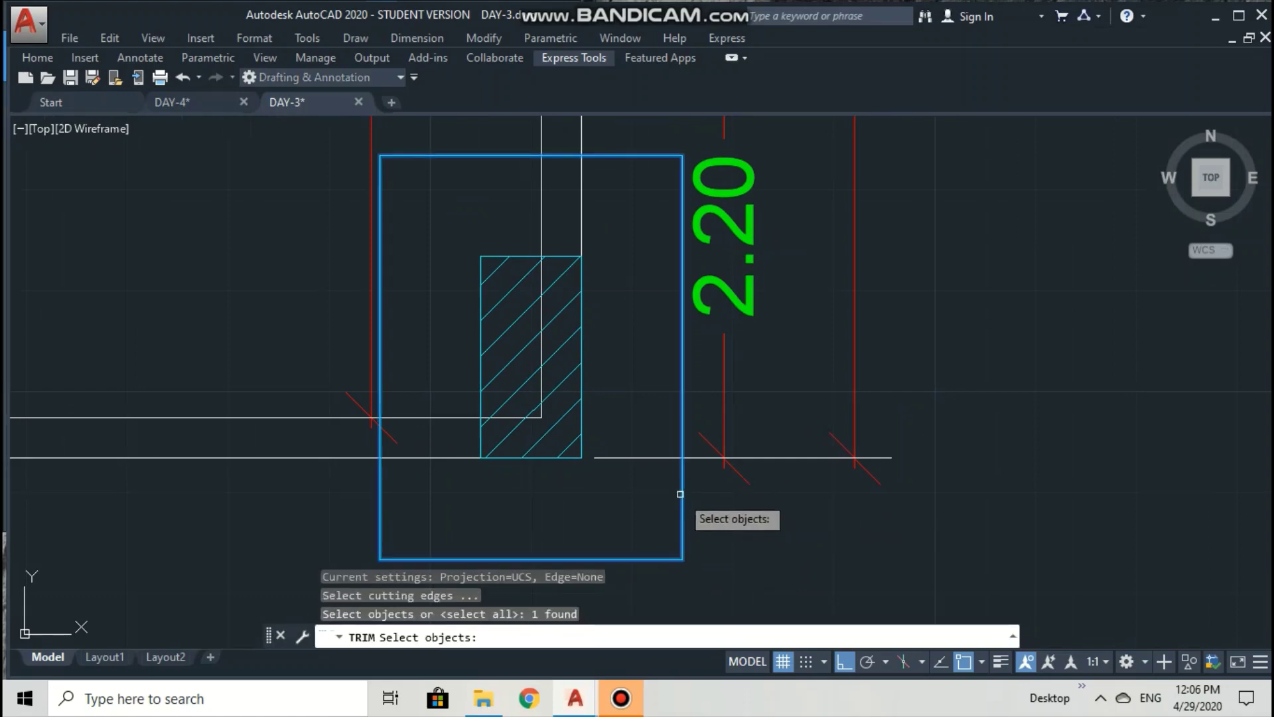
pyautogui.press('Return')
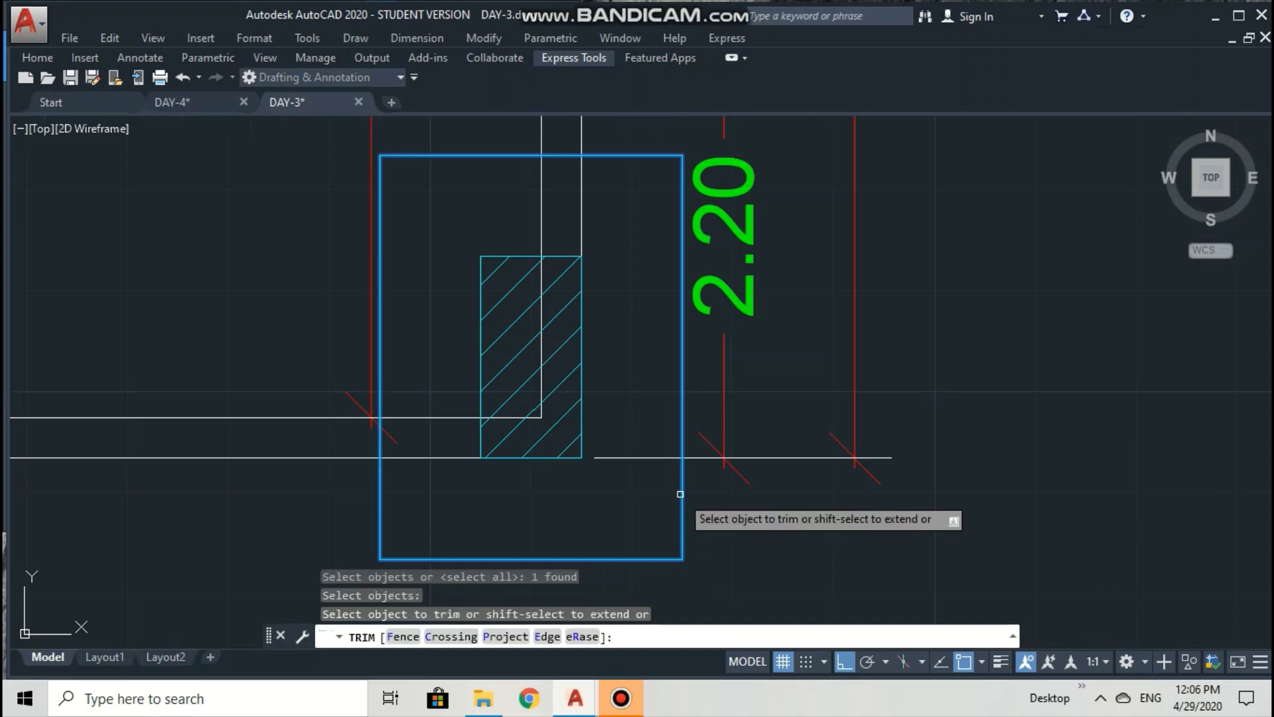
pyautogui.click(467, 457)
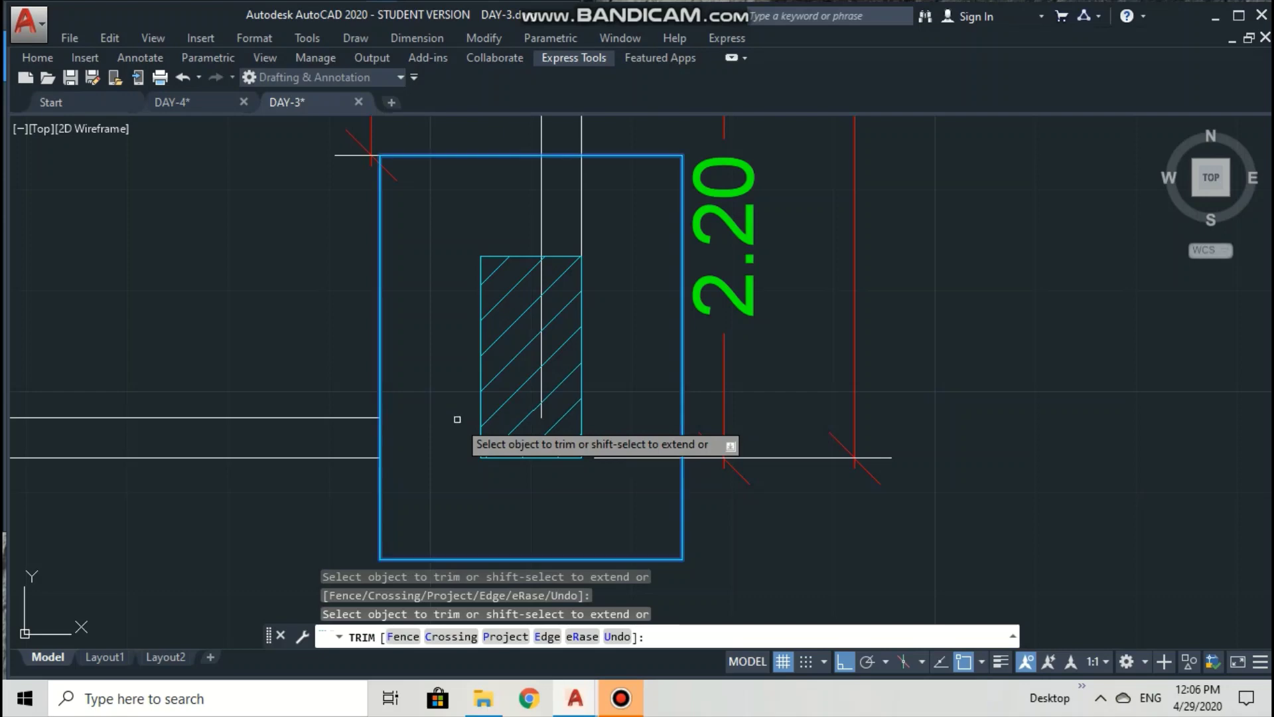
pyautogui.click(457, 418)
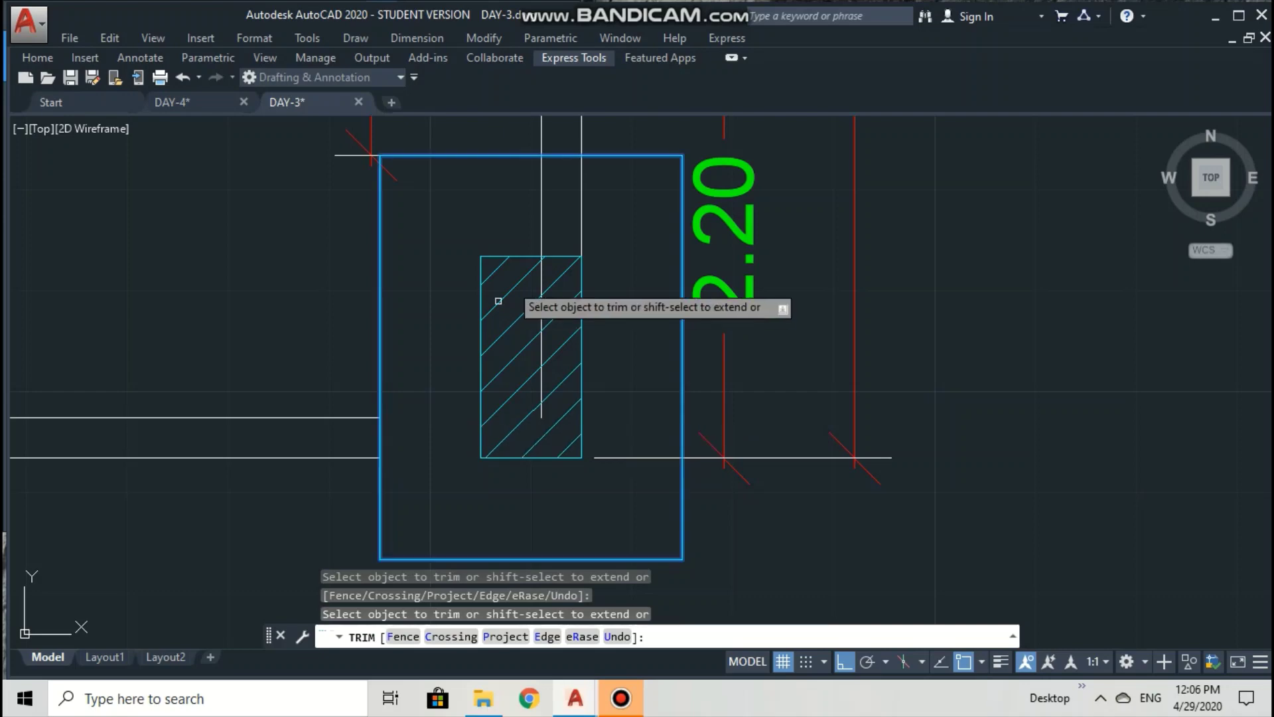
pyautogui.click(541, 221)
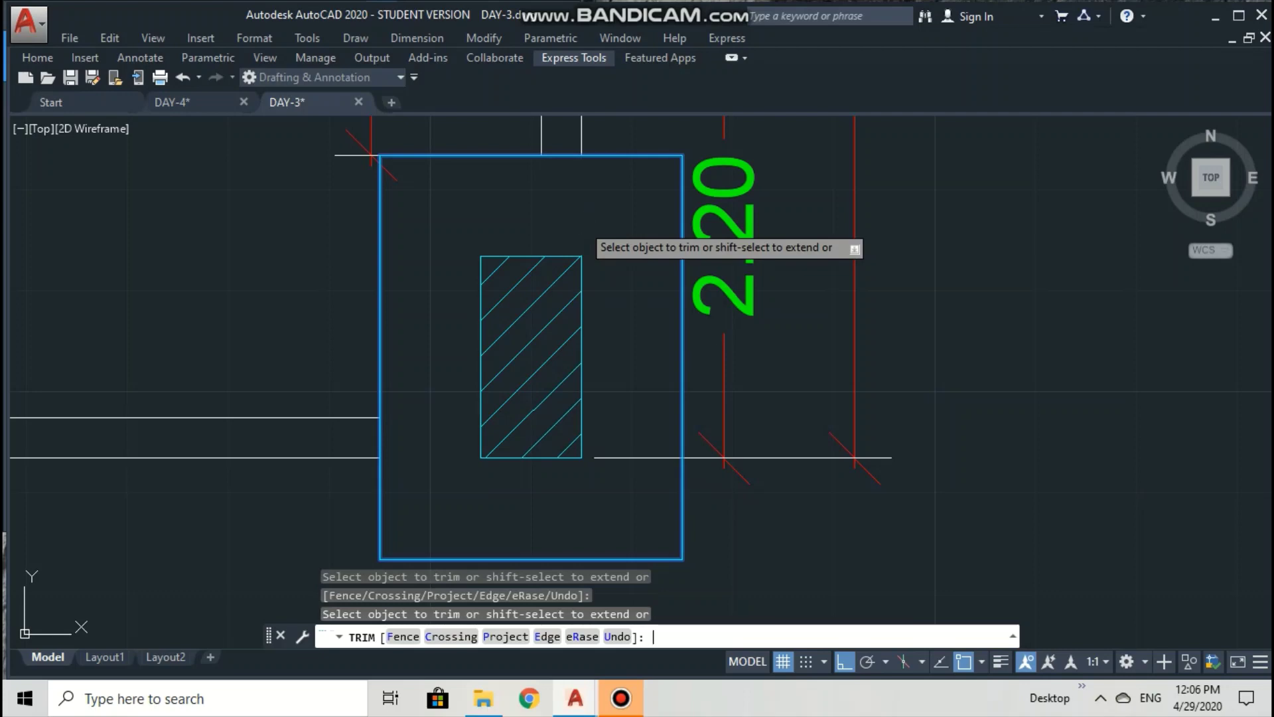
pyautogui.press('Return')
# Erase the larger cyan box around the column and the stray sloped line.
pyautogui.write('e')
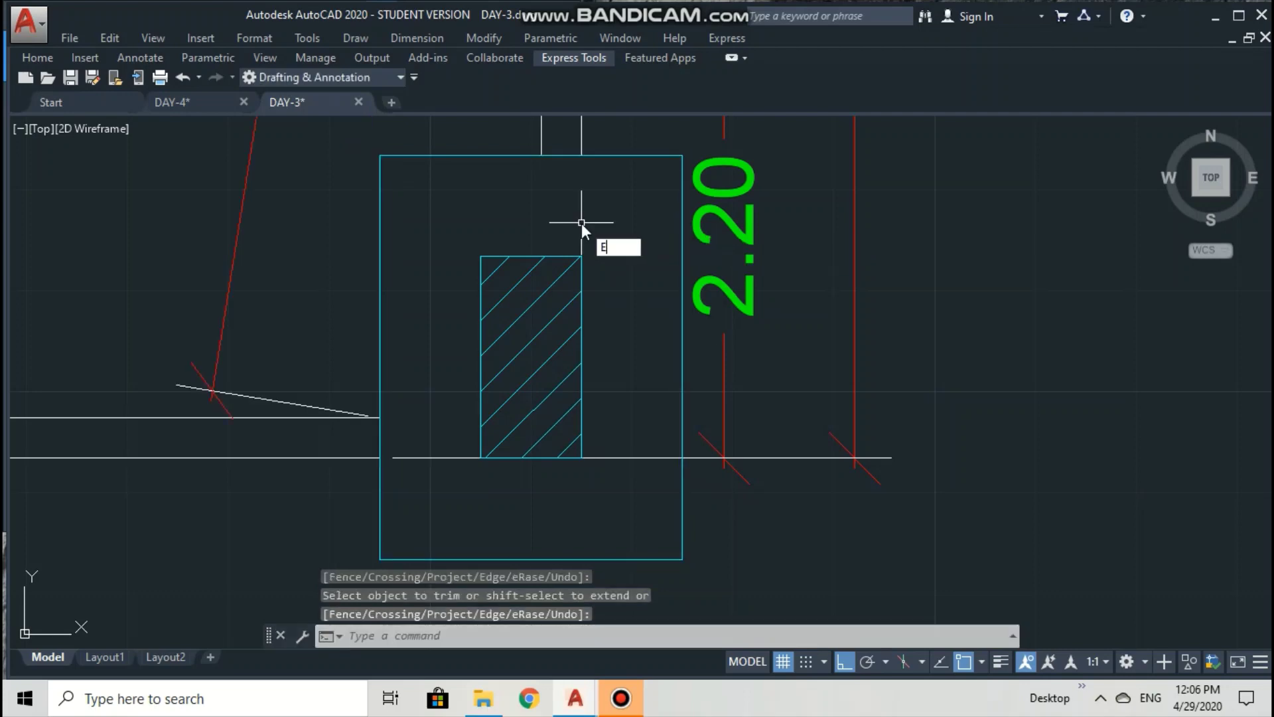
pyautogui.press('Return')
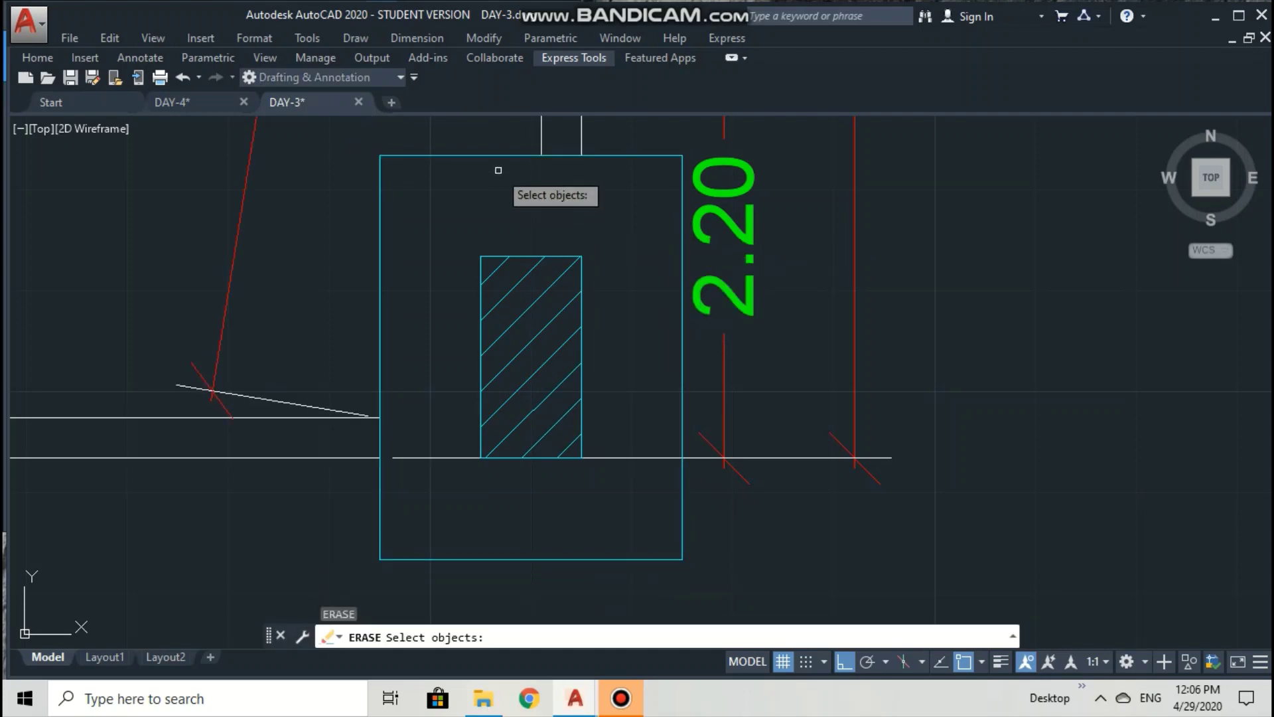
pyautogui.click(503, 151)
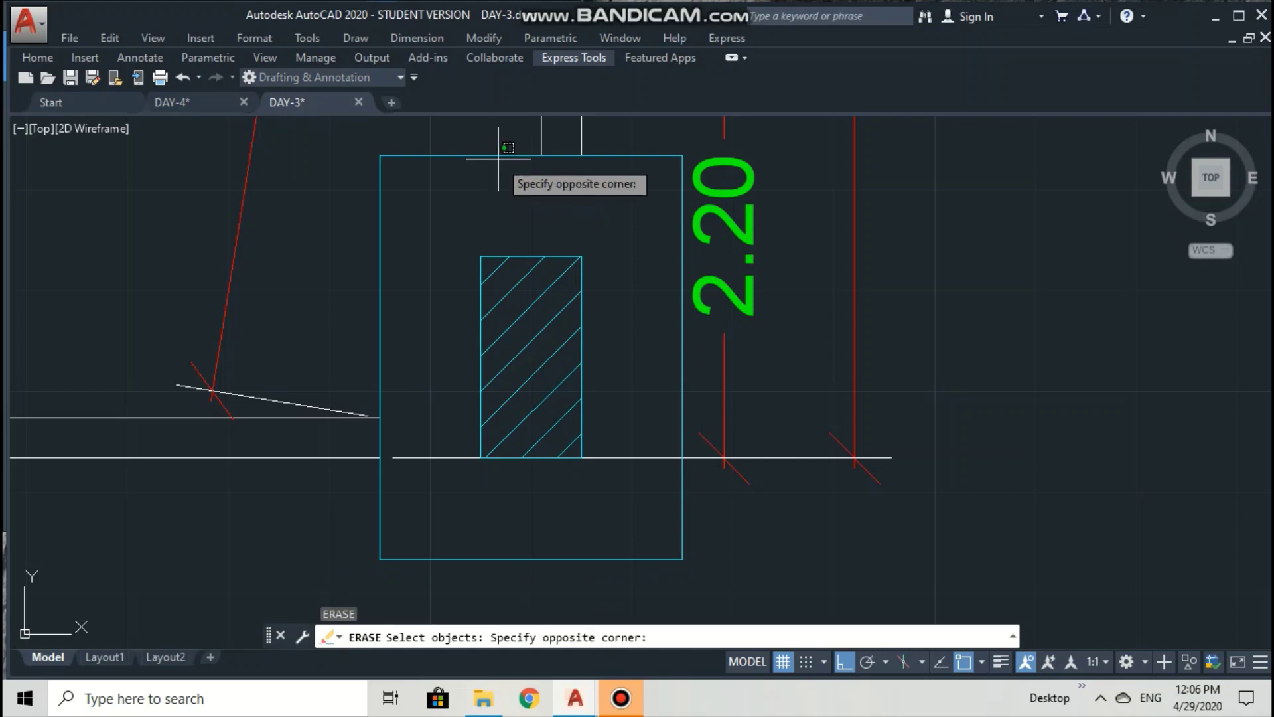
pyautogui.press('Escape')
pyautogui.press('Escape')
pyautogui.press('Return')
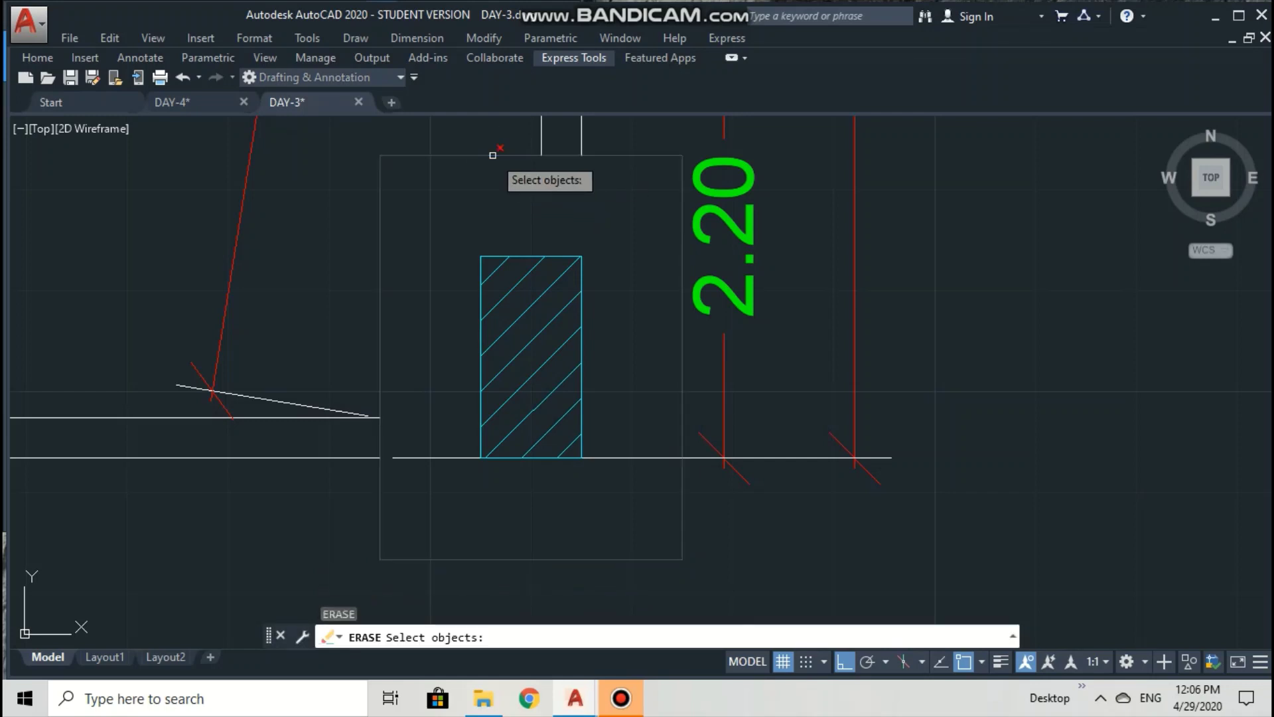
pyautogui.click(492, 155)
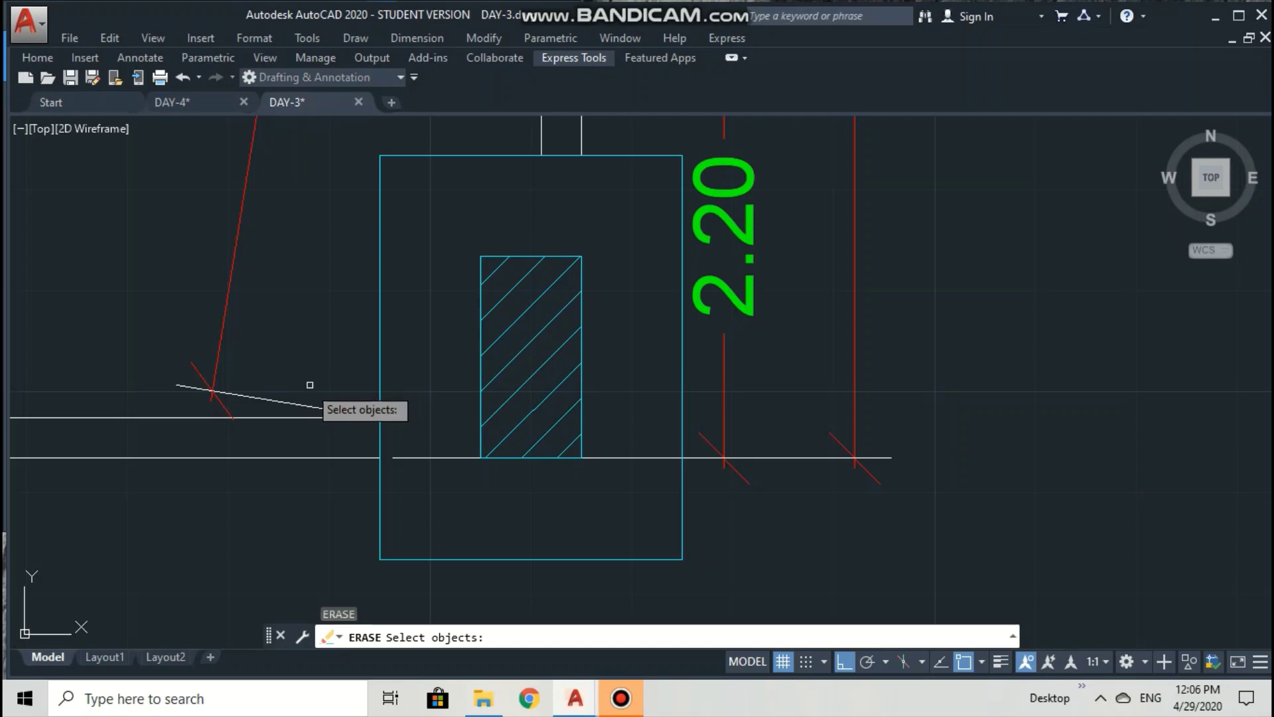
pyautogui.click(272, 400)
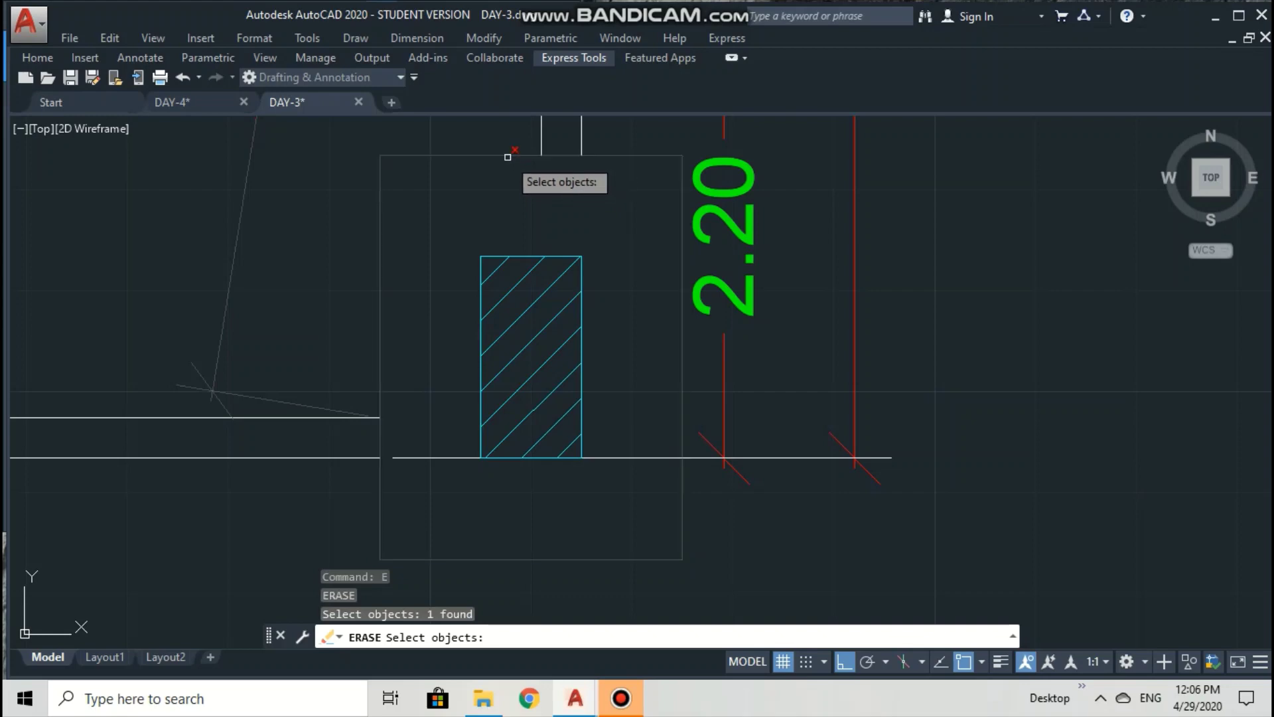
pyautogui.click(507, 156)
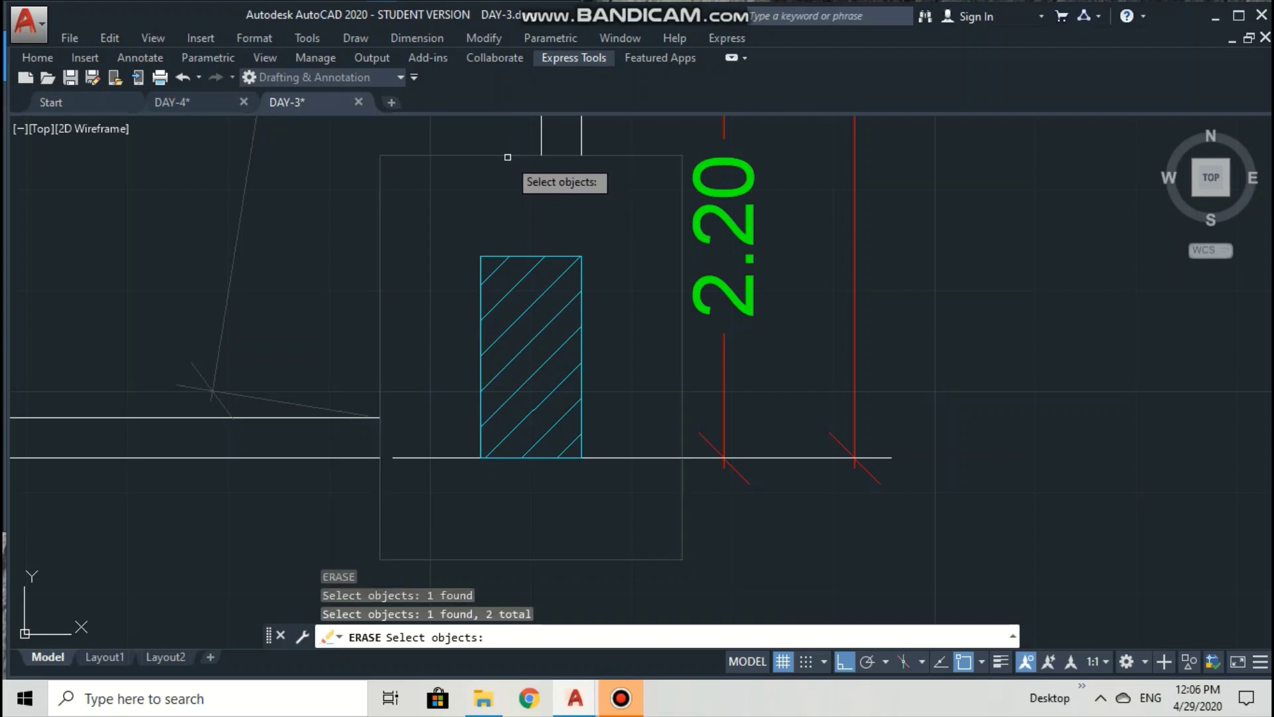
pyautogui.press('Return')
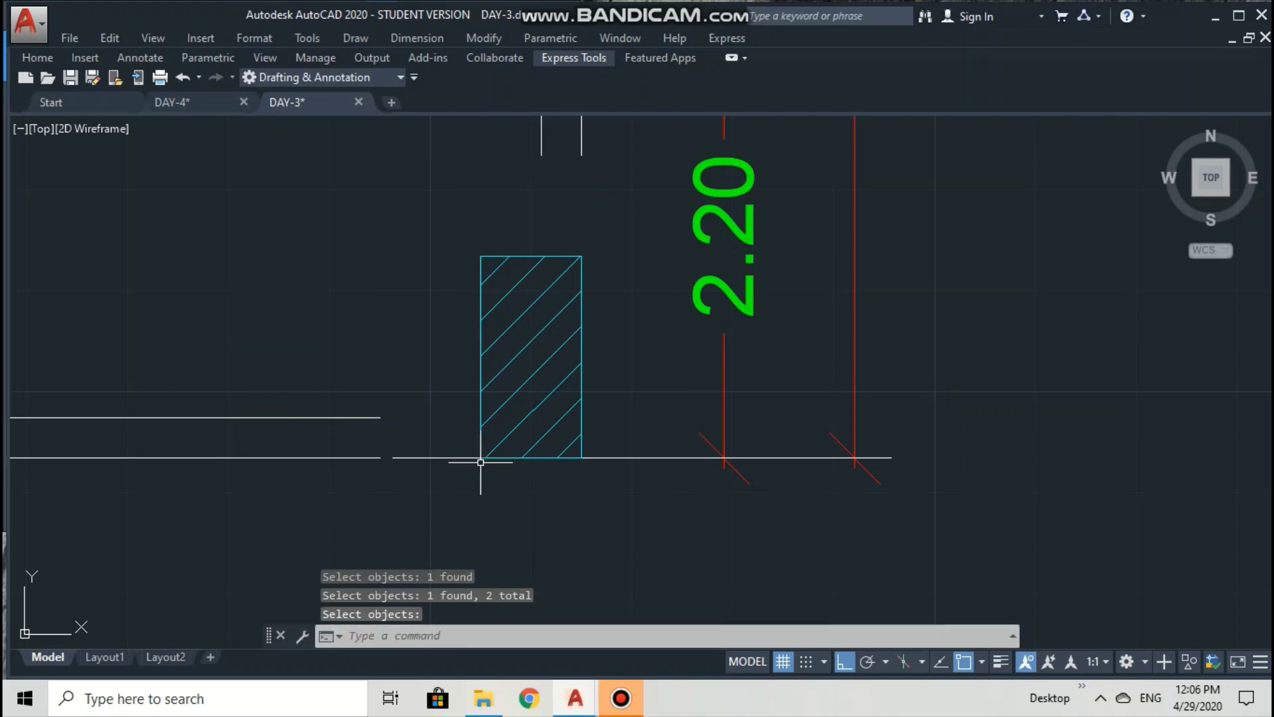
pyautogui.write('EX')
pyautogui.press('Return')
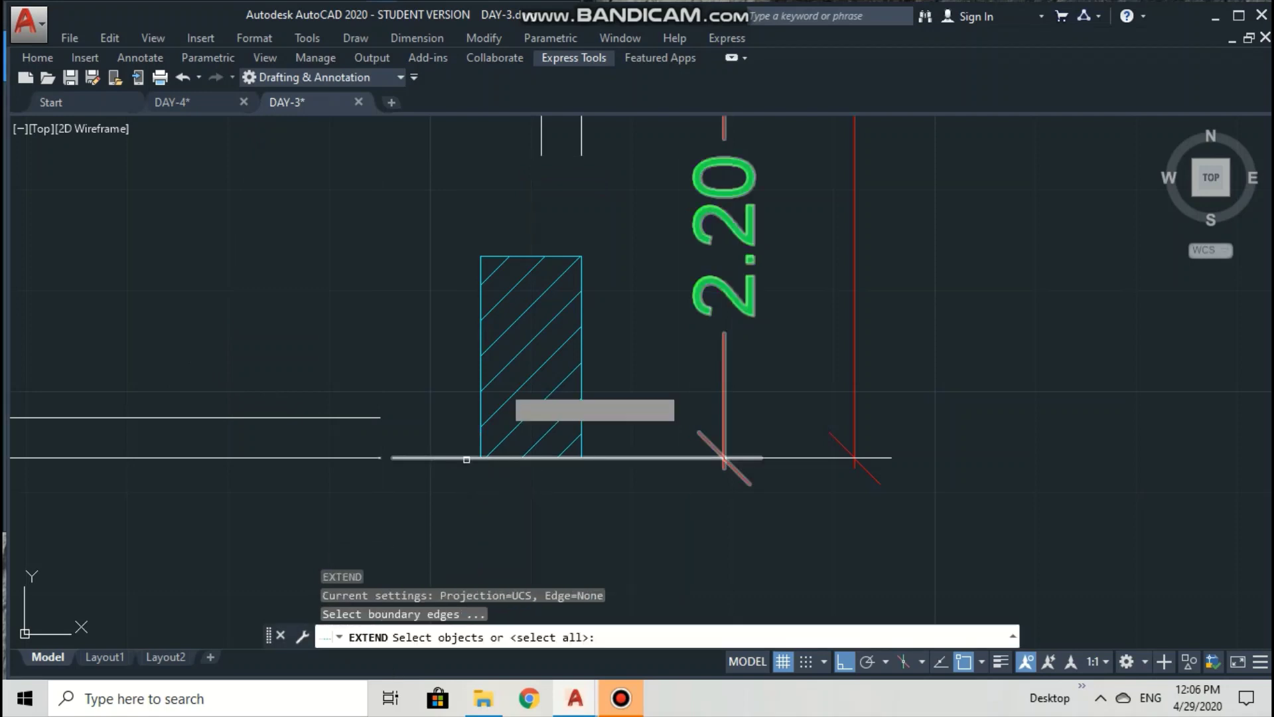
# Extend both vertical wall lines and the upper horizontal wall line to the hatched bottom-right column.
pyautogui.click(575, 265)
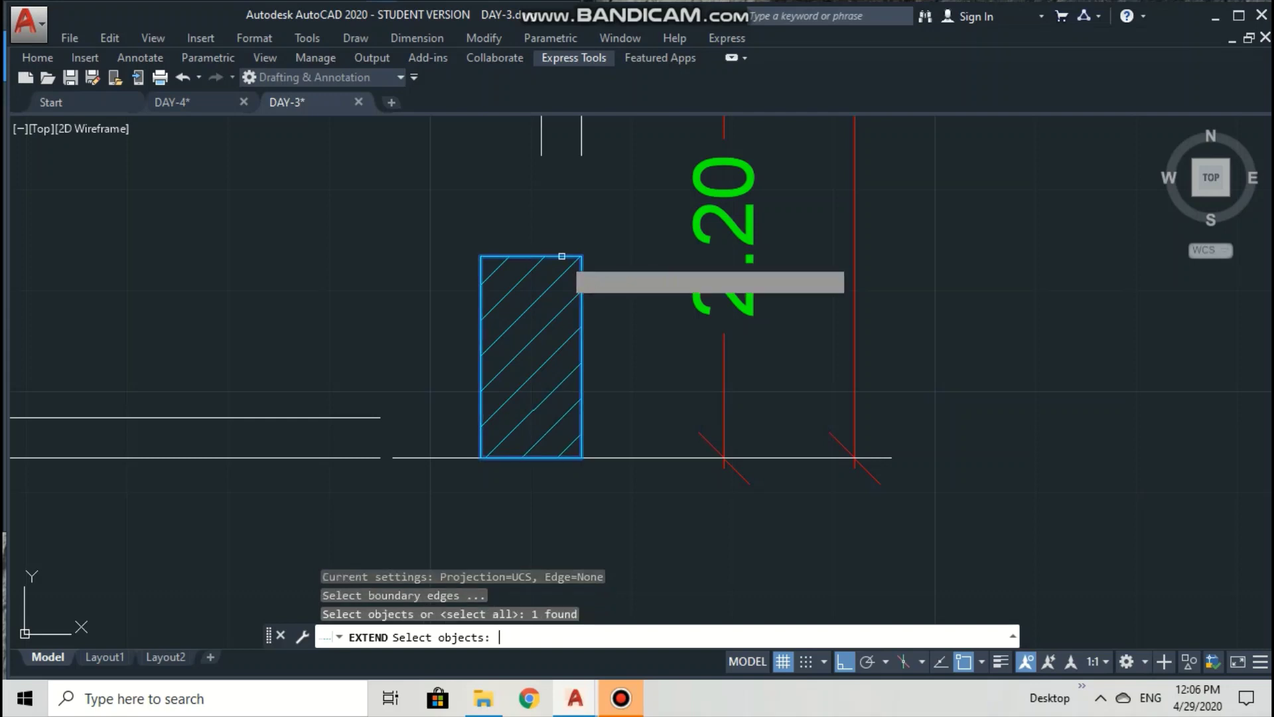
pyautogui.press('Return')
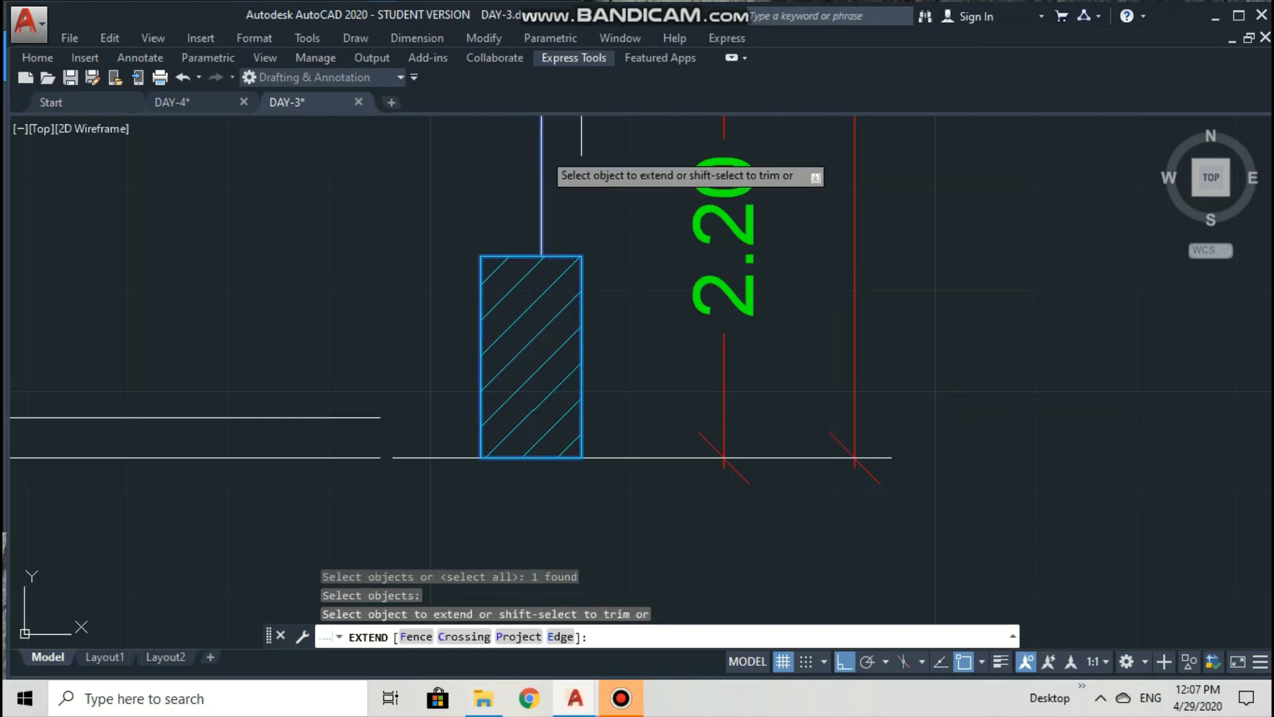
pyautogui.click(542, 152)
pyautogui.click(578, 147)
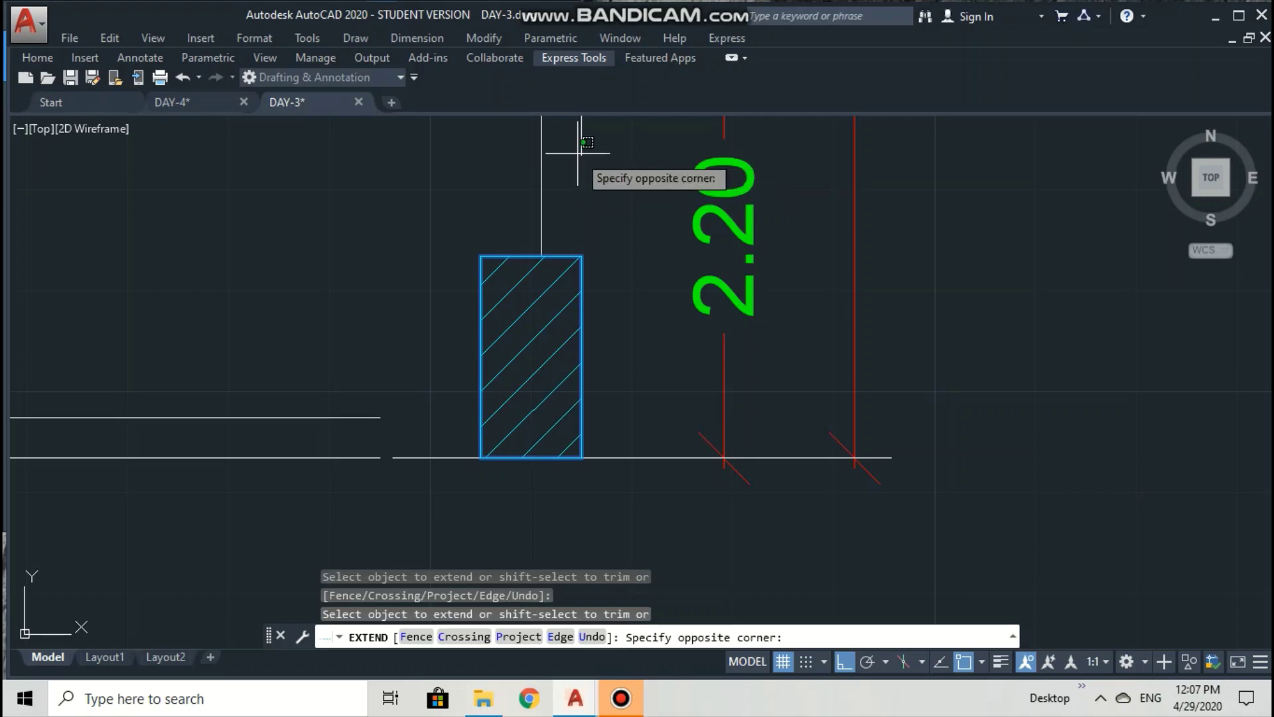
pyautogui.click(600, 152)
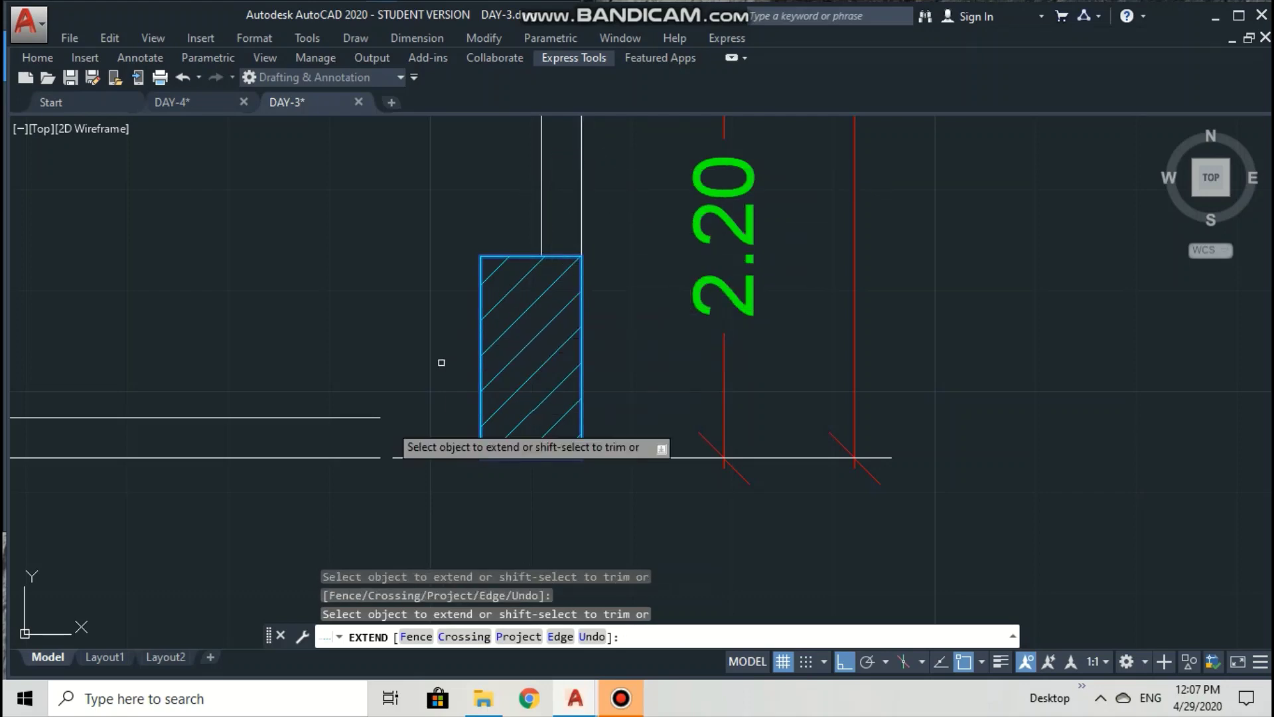
pyautogui.click(369, 418)
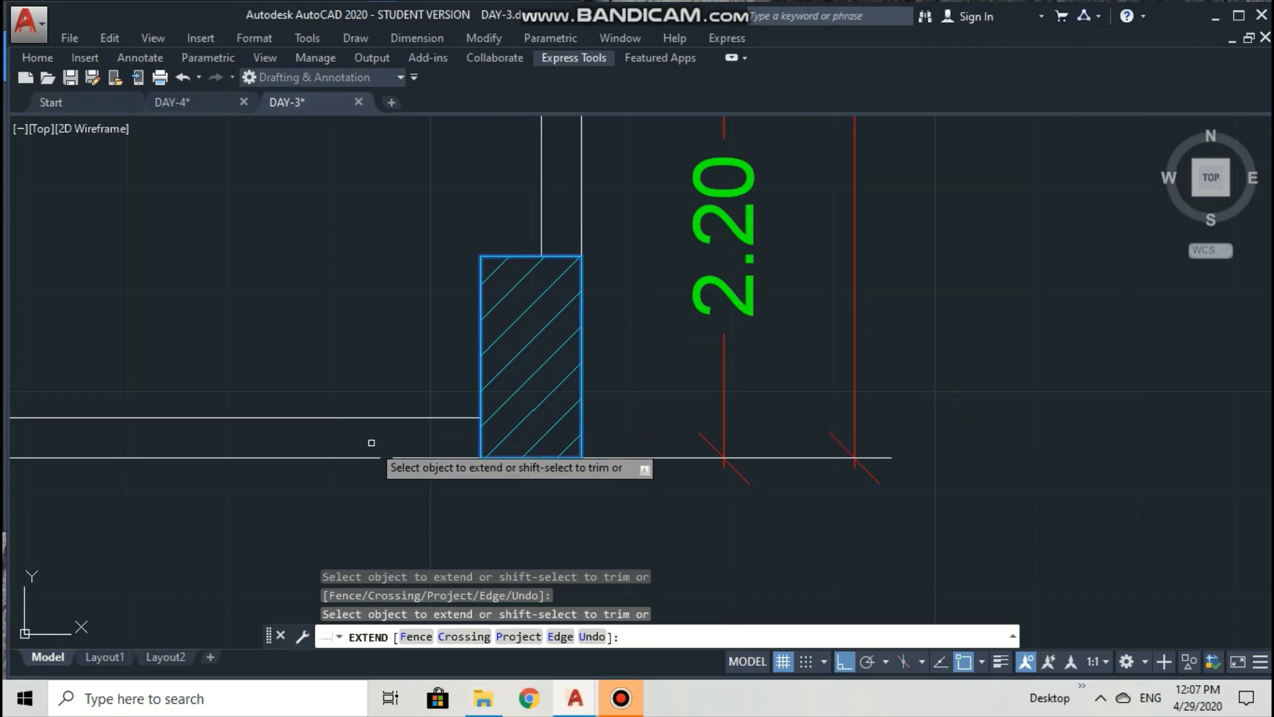
pyautogui.press('Return')
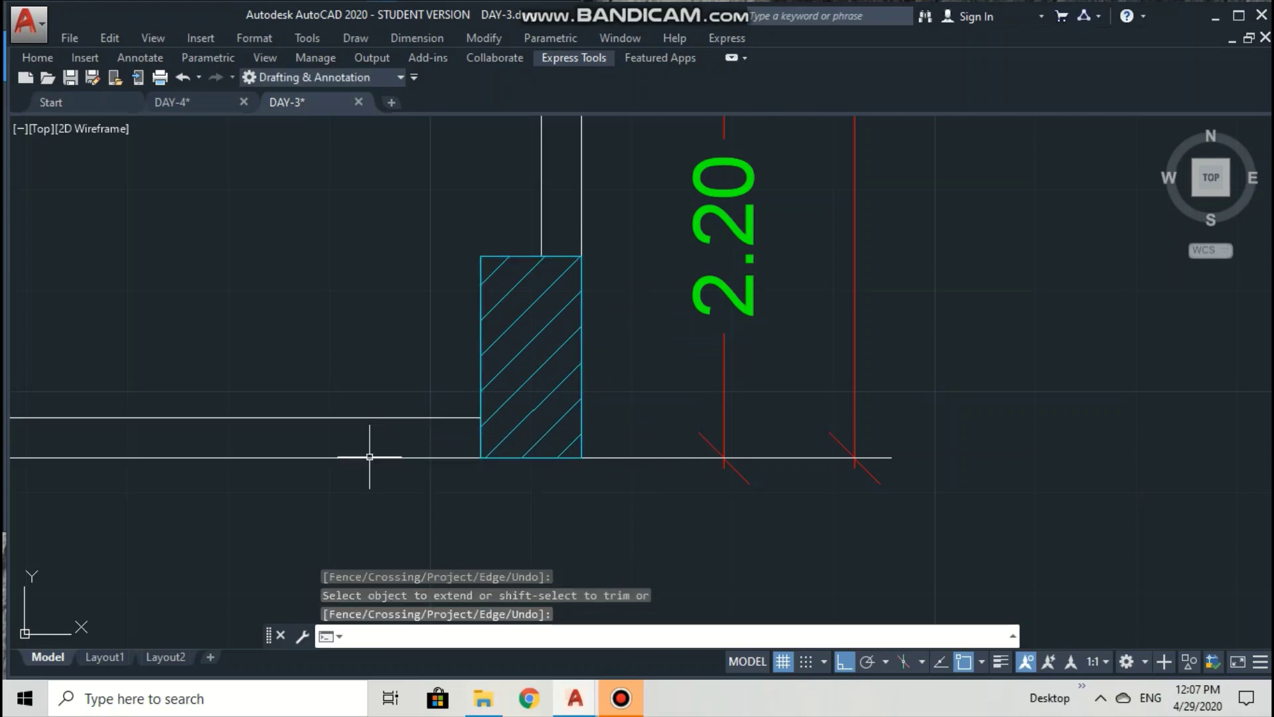
pyautogui.press('Escape')
pyautogui.press('Escape')
pyautogui.press('Escape')
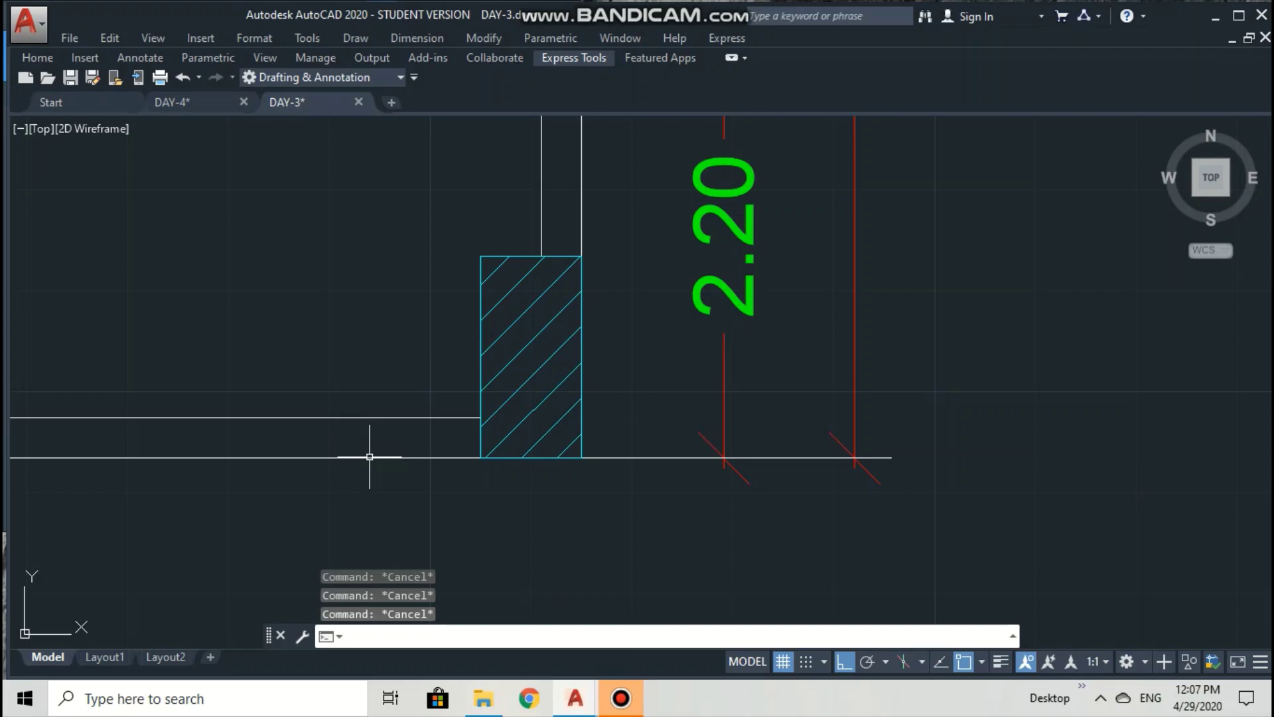
# Zoom to extents, then zoom out by .8X so the whole room plan shows.
pyautogui.write('z')
pyautogui.press('Return')
pyautogui.press('Return')
pyautogui.scroll(-3, 382, 440)
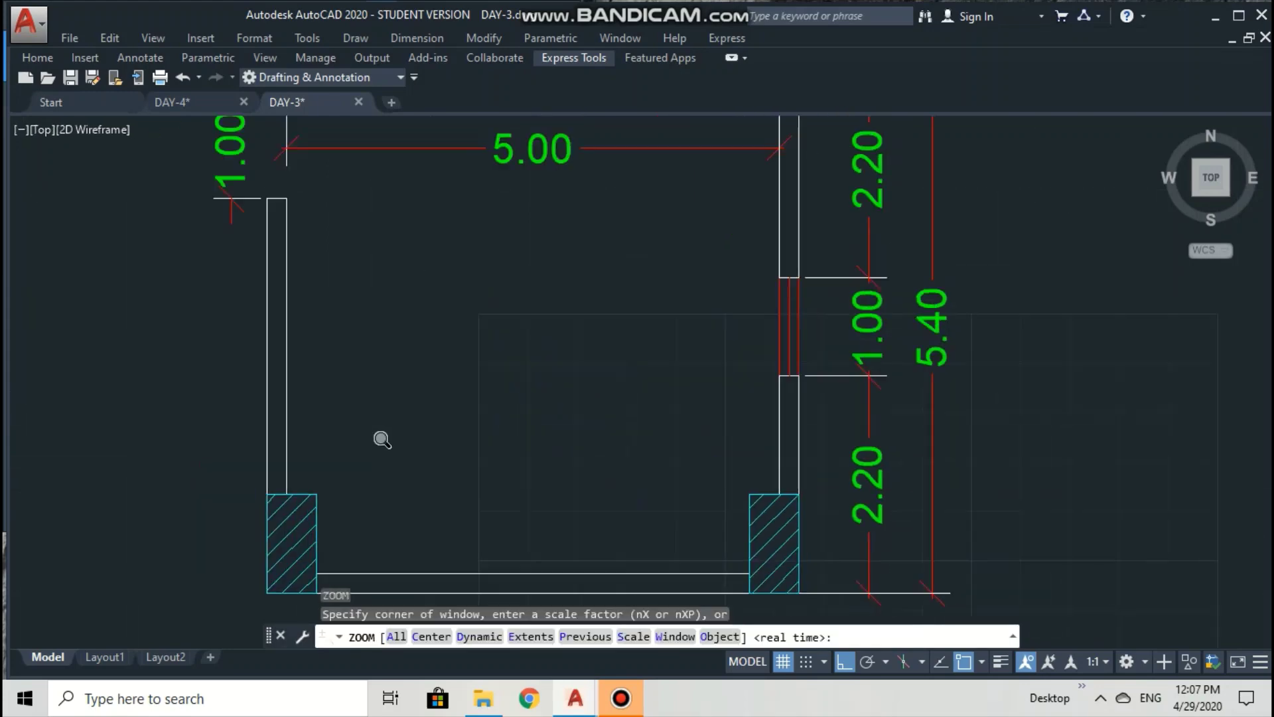
pyautogui.write('e')
pyautogui.press('Return')
pyautogui.press('Return')
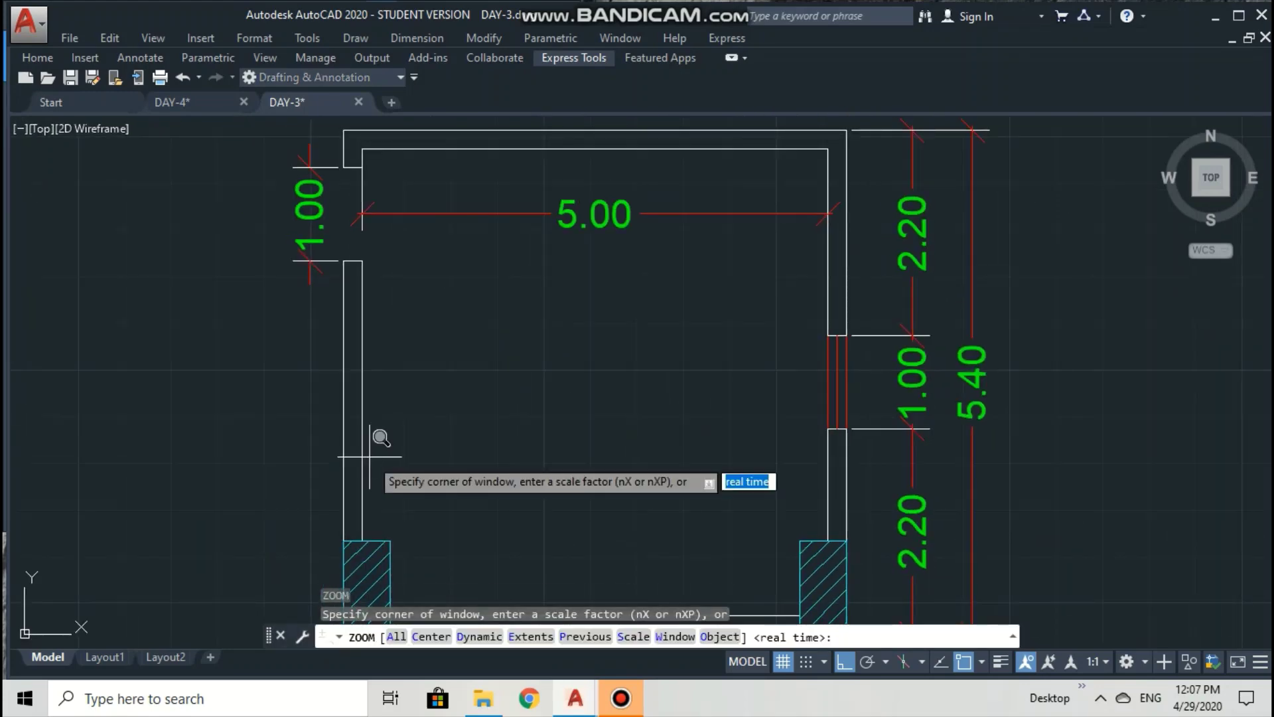
pyautogui.write('.8x')
pyautogui.press('Return')
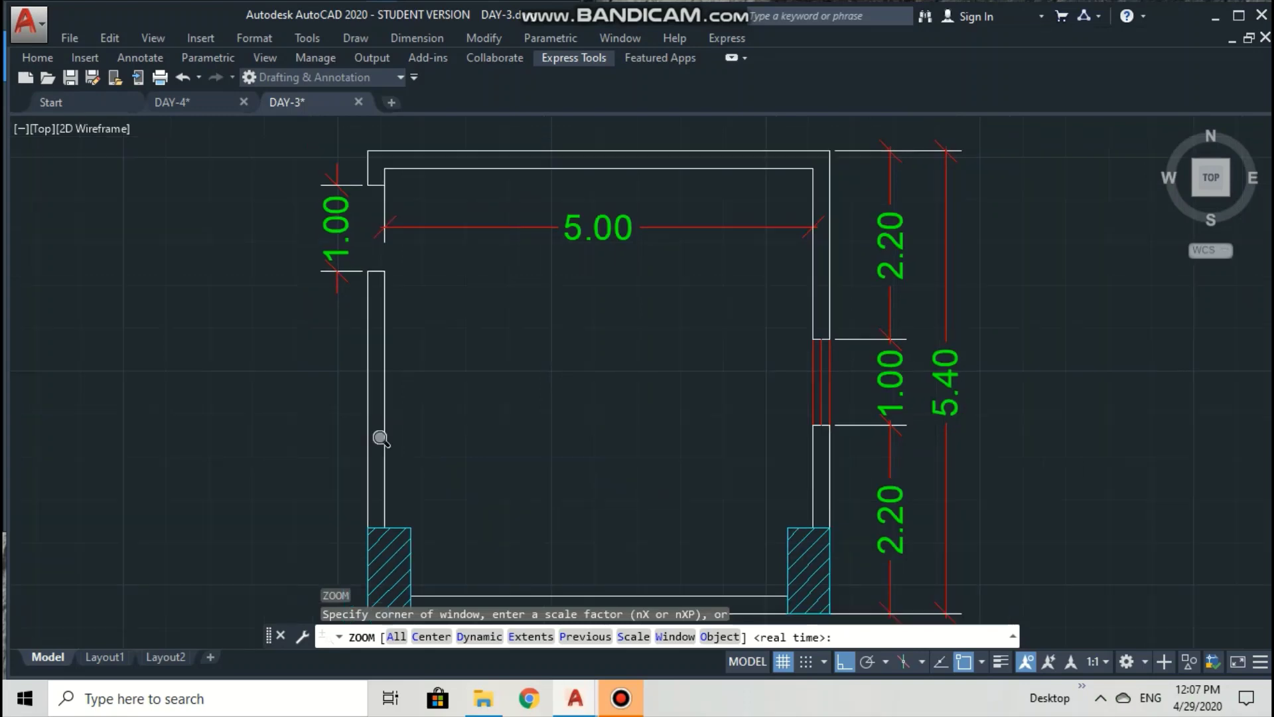